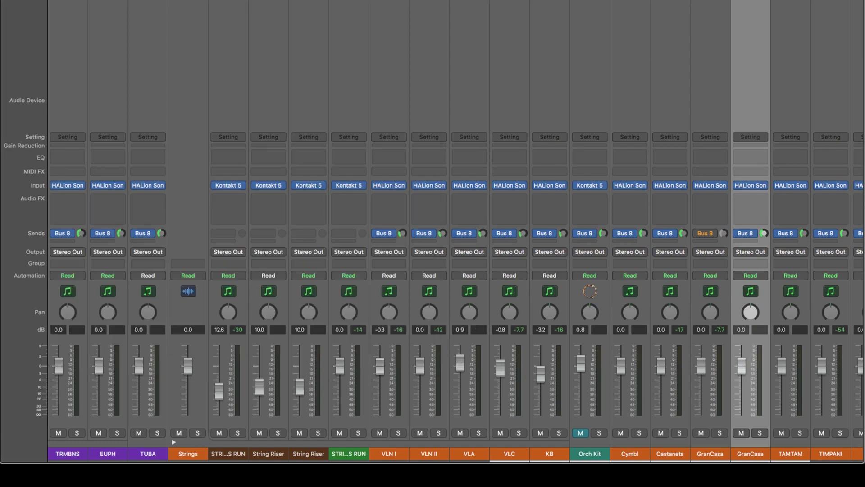
Go through the percussion channels in the mixer, check the Tamb 2 and other open instruments, and hide the plug-in windows.
key(Down)
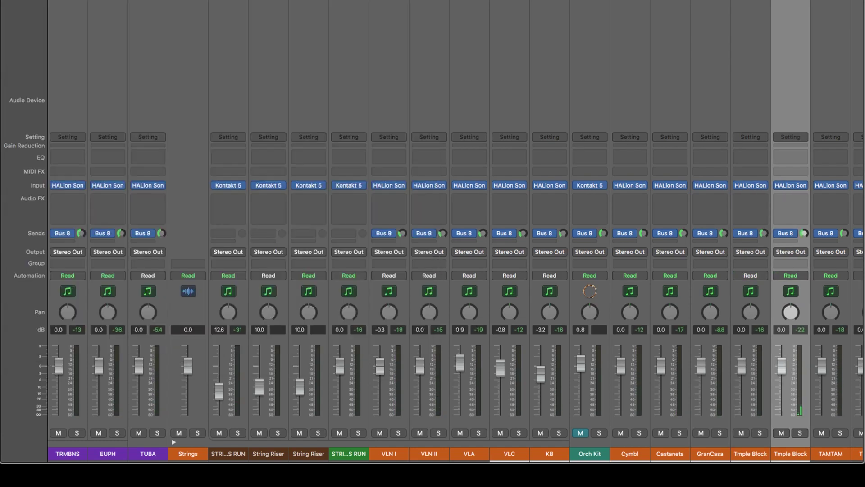
key(Down)
key(v)
key(v)
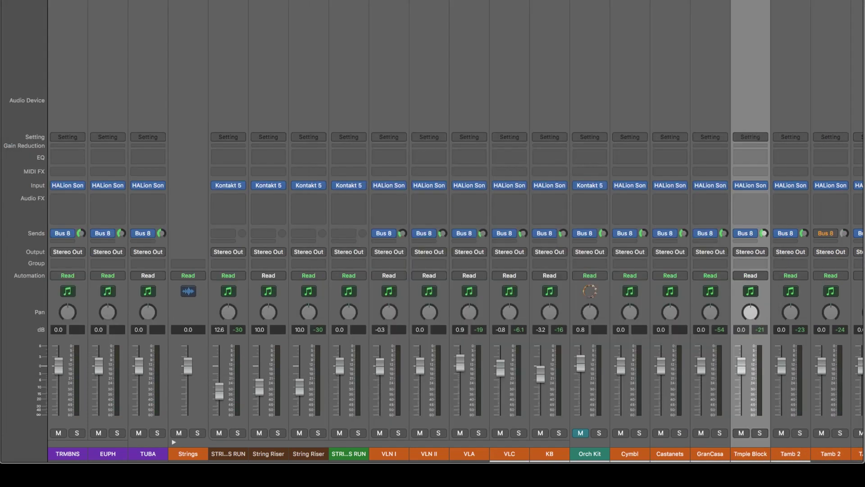
key(Down)
key(v)
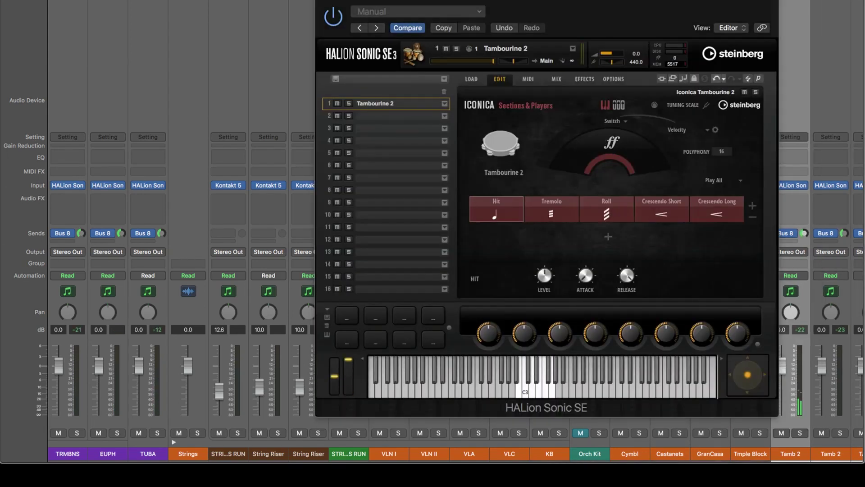
key(v)
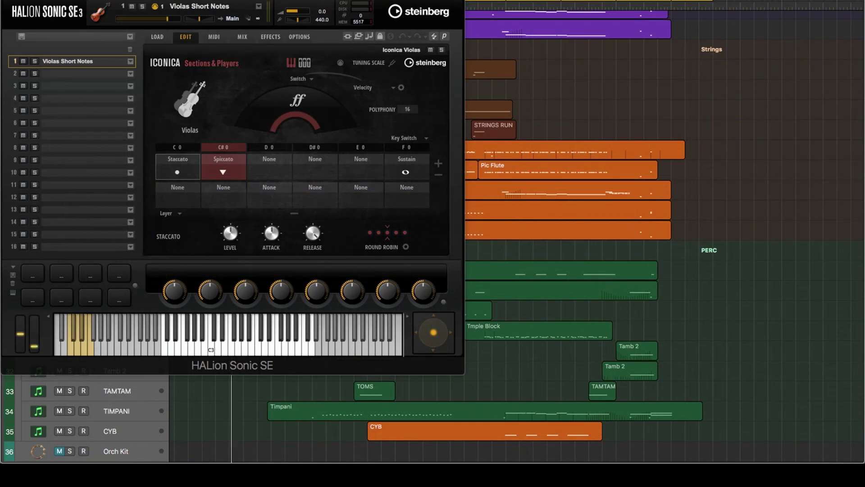
key(v)
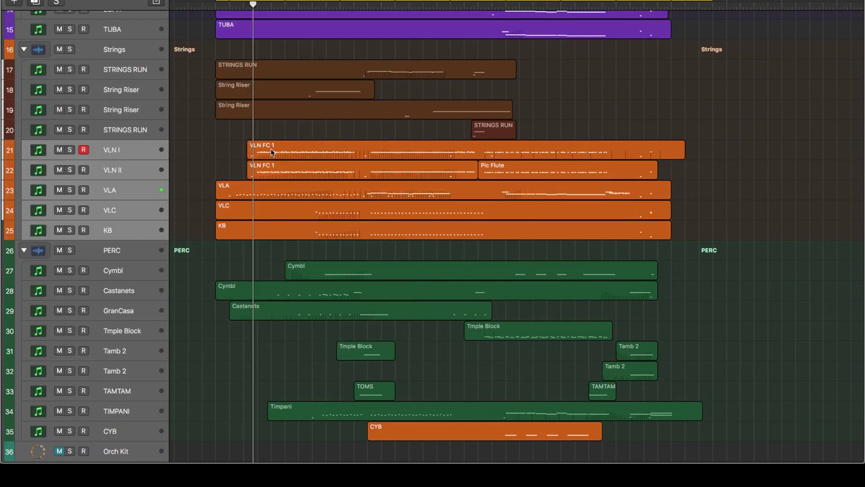
Examine the woodwind, brass, strings and percussion regions across the arrangement while the piece plays.
scroll(562, 271, down, 5)
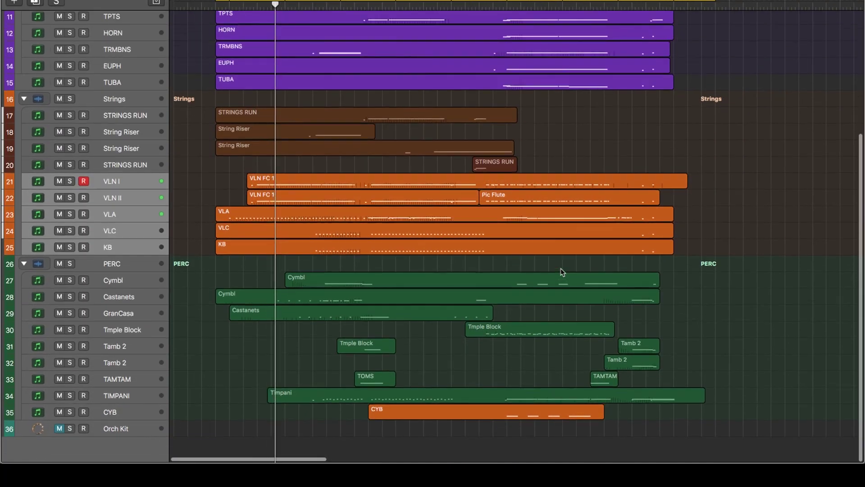
scroll(561, 269, up, 4)
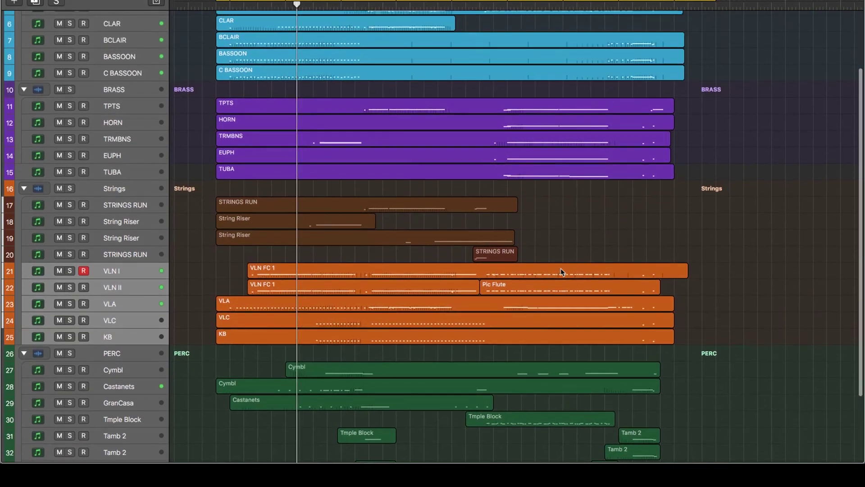
scroll(562, 271, up, 2)
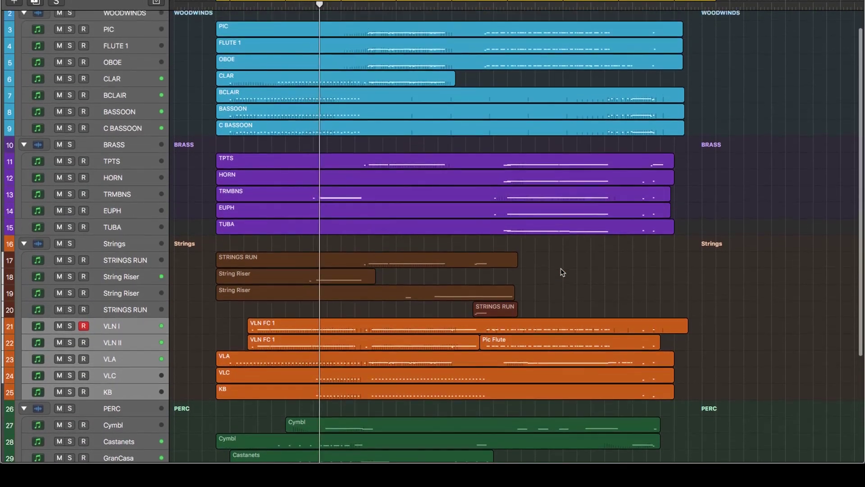
scroll(561, 269, down, 5)
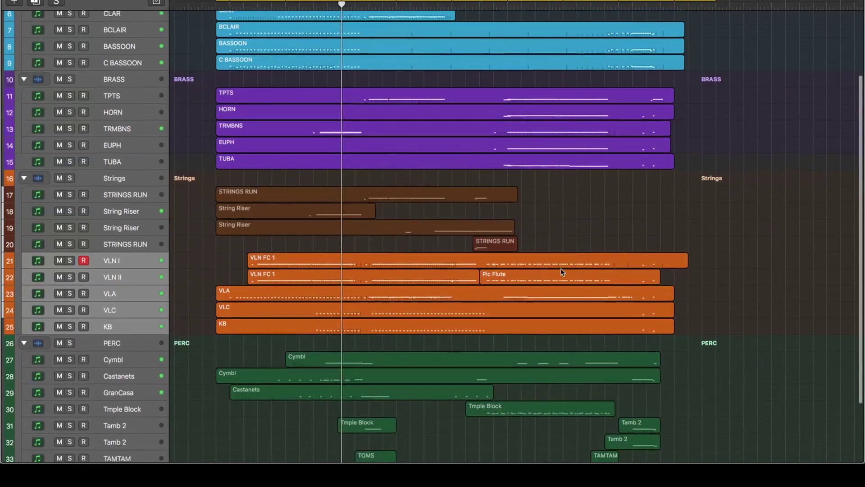
scroll(641, 183, down, 1)
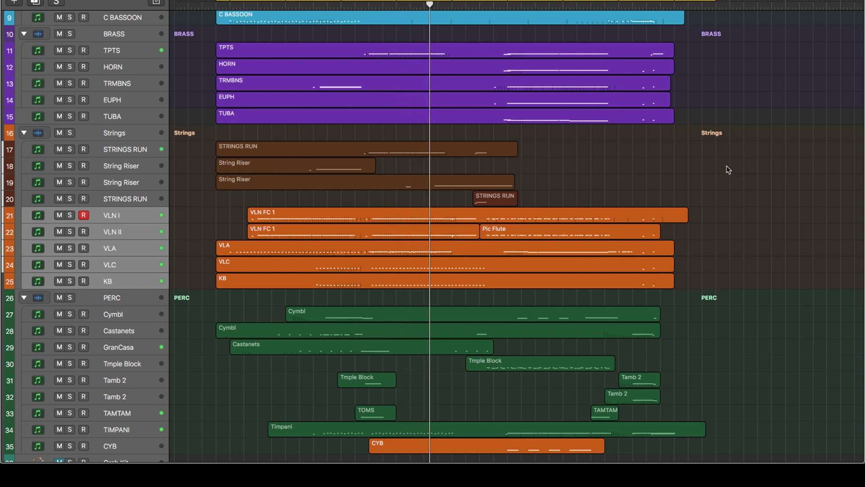
scroll(729, 170, up, 1)
scroll(729, 170, up, 6)
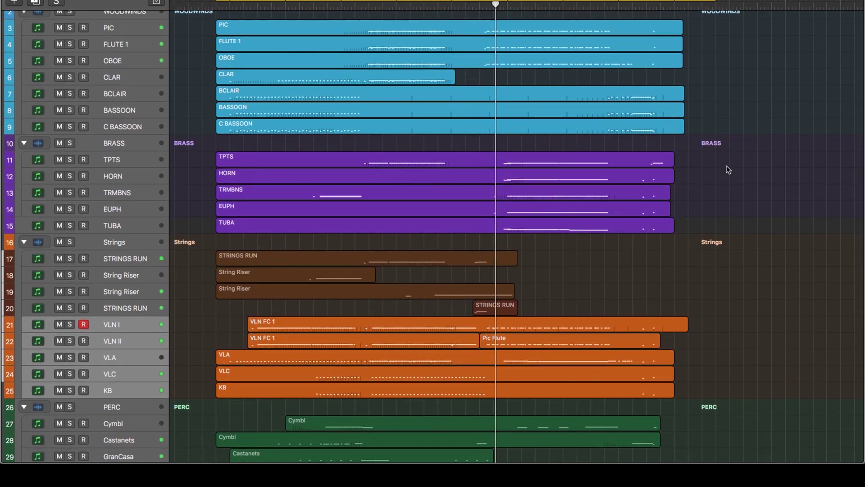
scroll(728, 169, down, 1)
scroll(729, 170, down, 6)
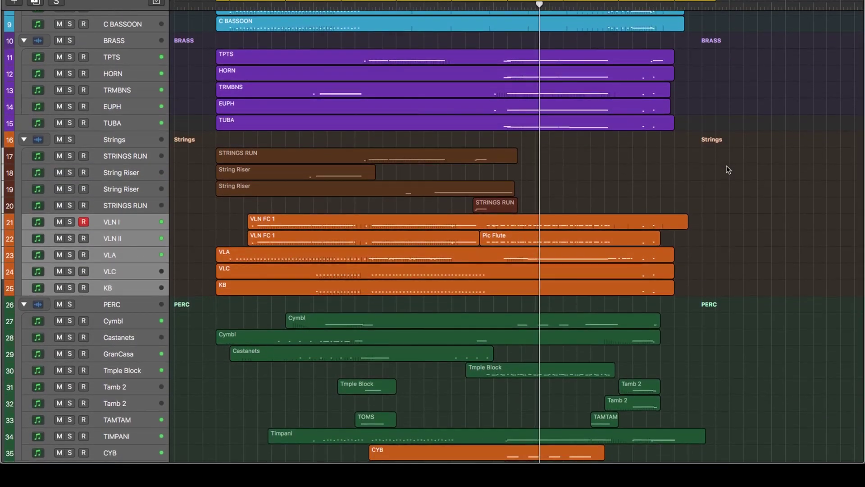
scroll(780, 124, down, 3)
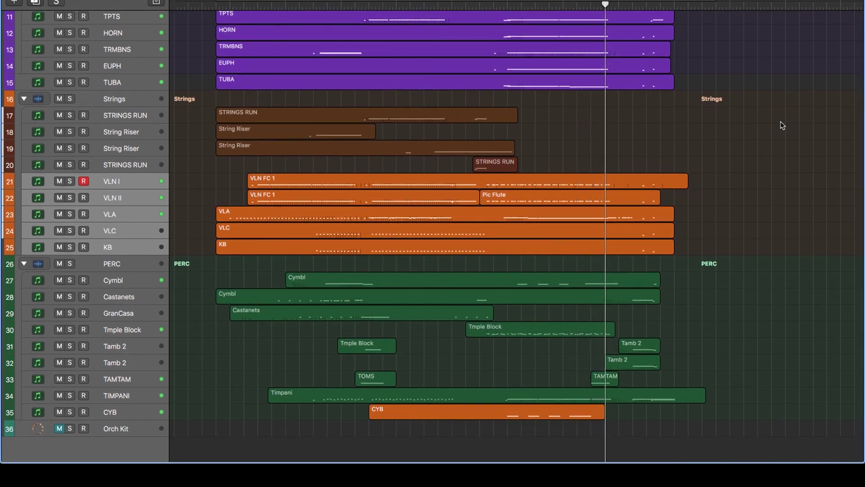
scroll(783, 125, up, 8)
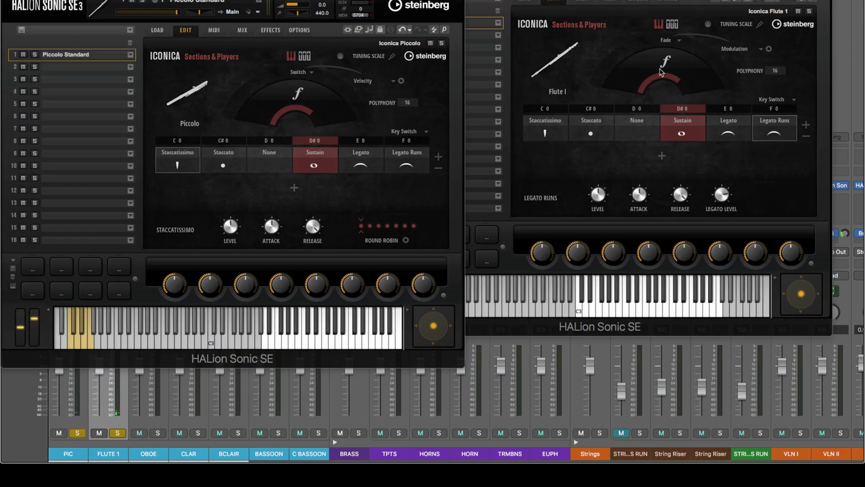
View the microphone mixer page of the Iconica Flute 1 instrument.
click(672, 24)
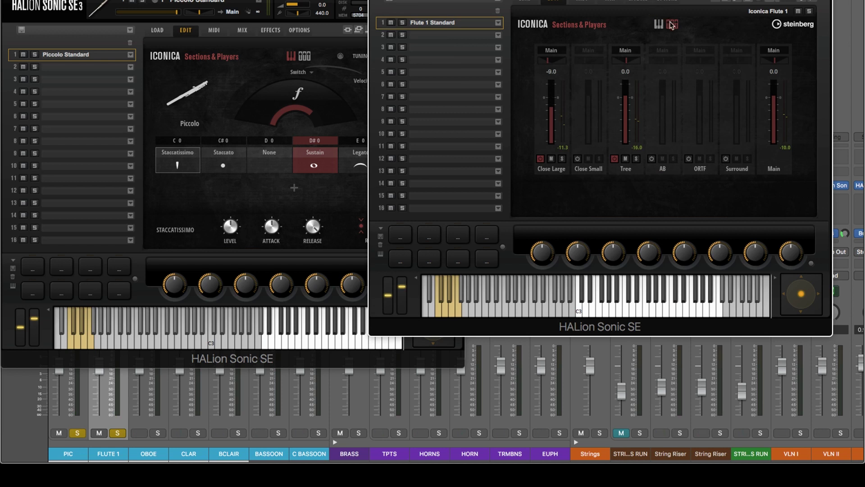
click(668, 21)
click(669, 2)
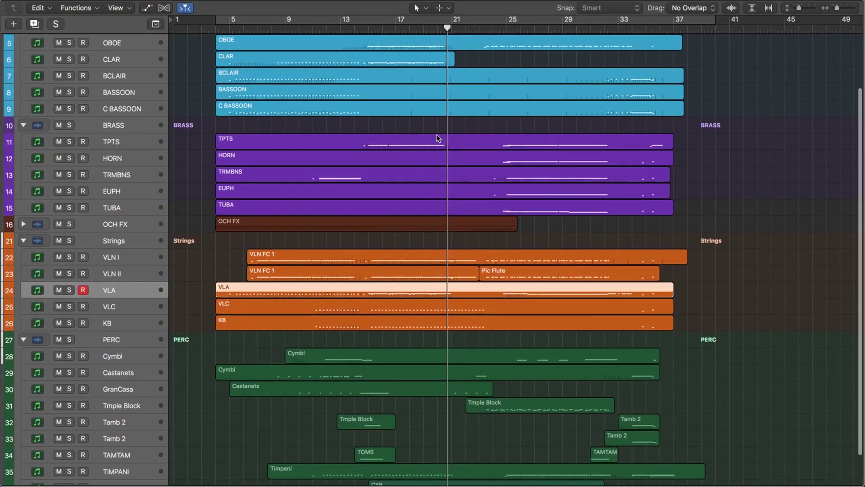
Open the HALion Sonic SE instrument of the VLA channel from the mixer and return to the arrangement.
scroll(435, 158, down, 1)
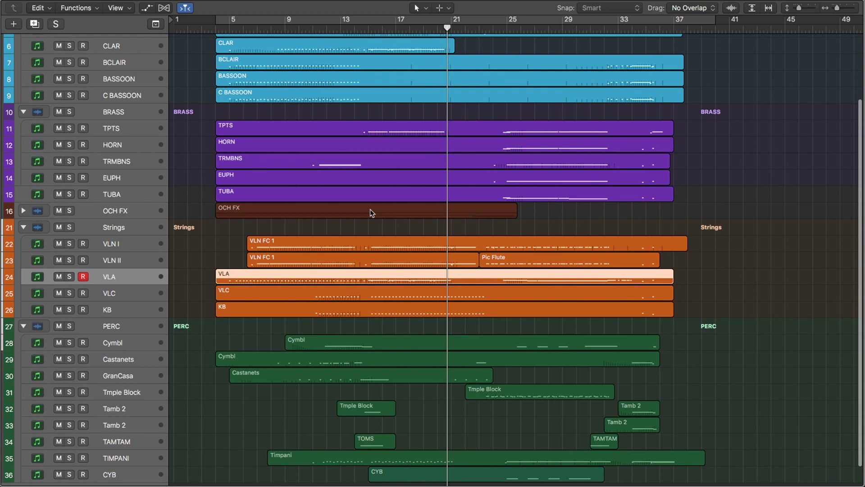
scroll(310, 269, down, 1)
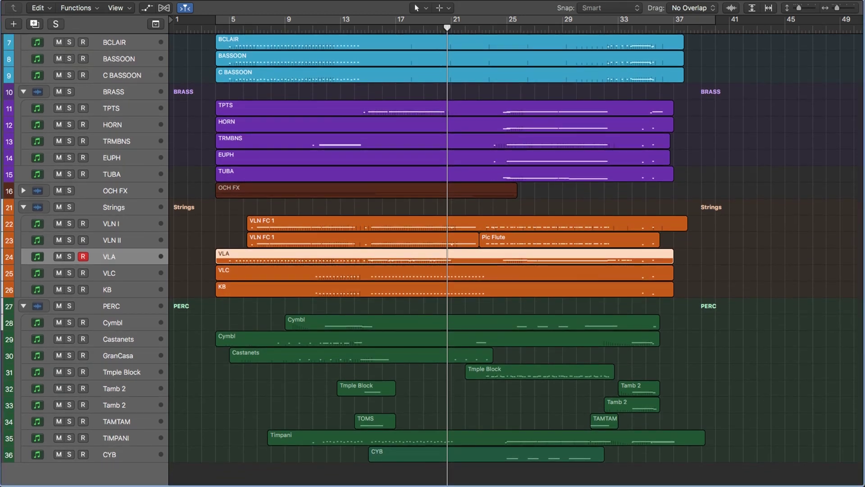
key(x)
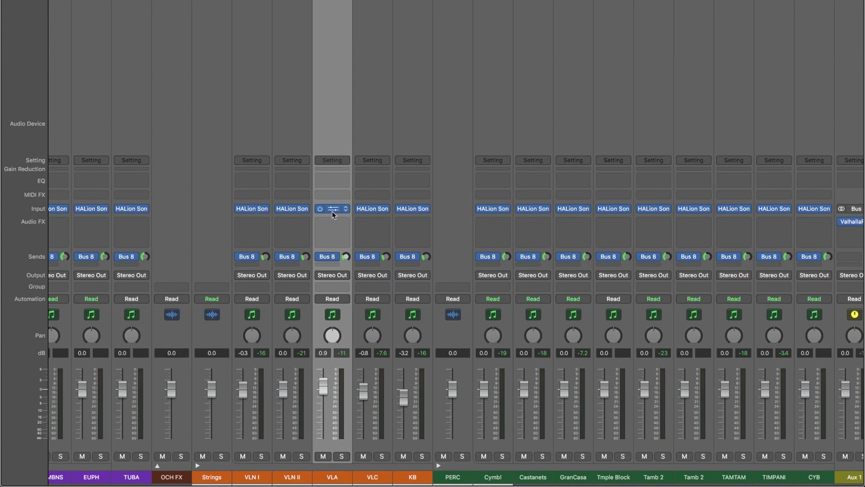
click(334, 210)
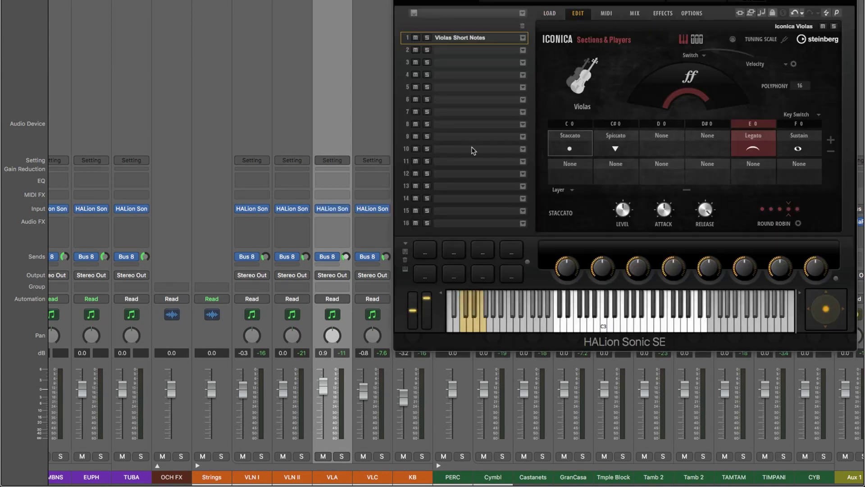
key(x)
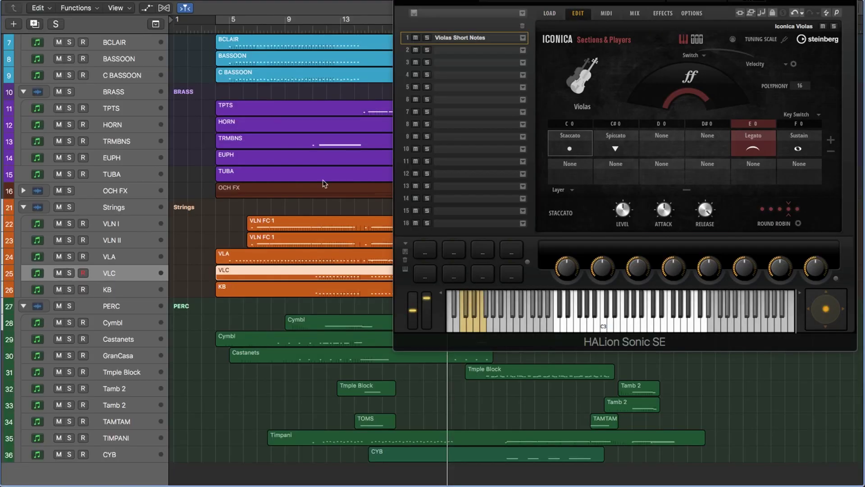
Open the VLA region in the Piano Roll.
key(p)
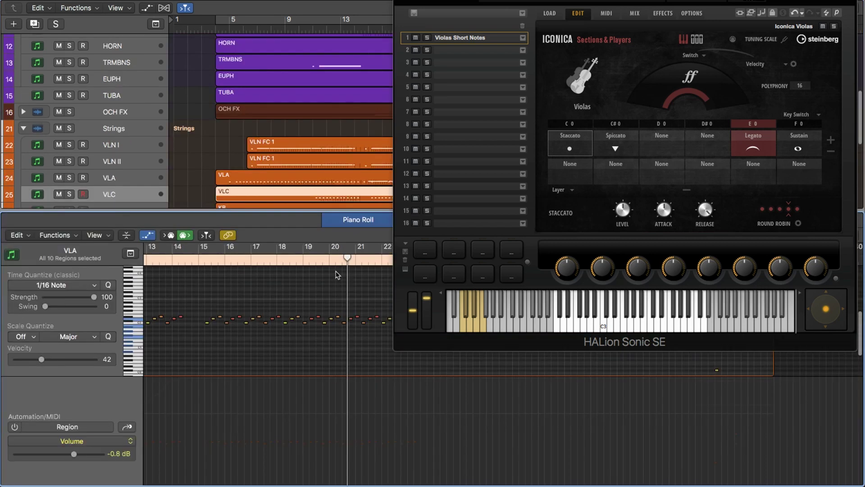
click(266, 177)
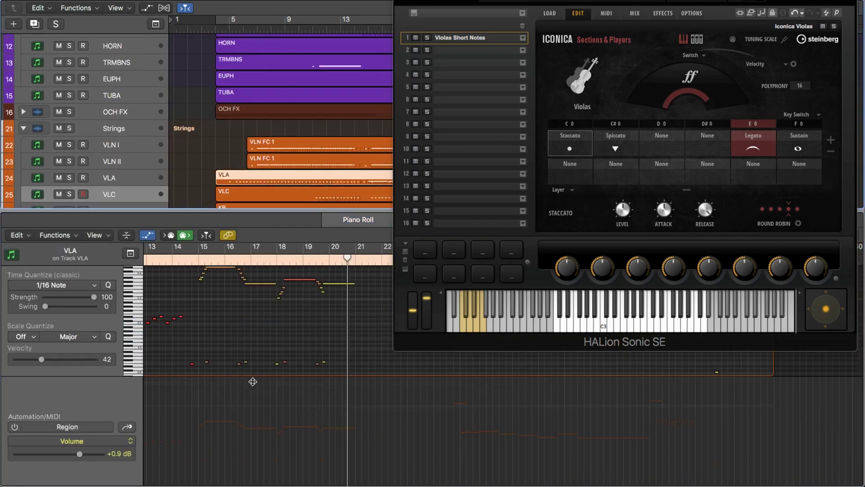
scroll(207, 334, left, 5)
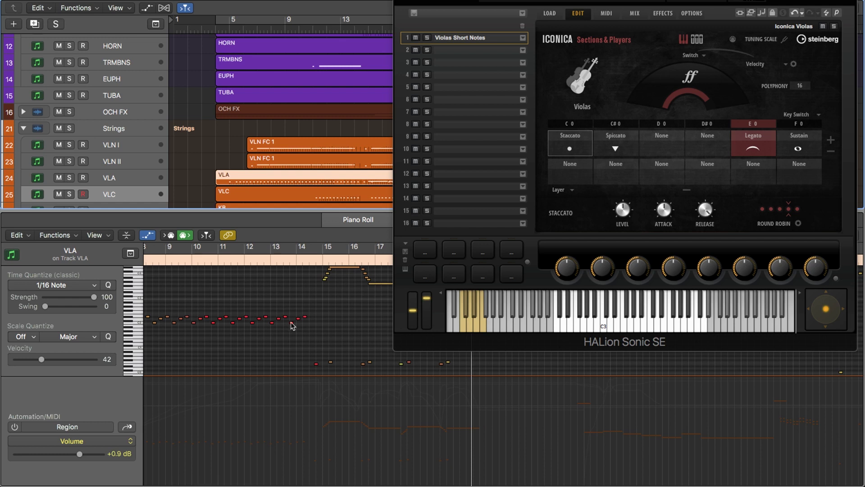
scroll(270, 311, left, 5)
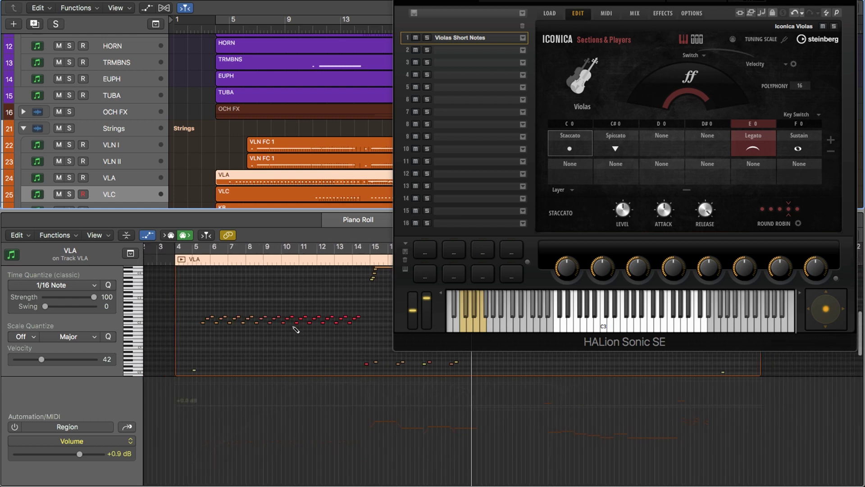
Hide the Piano Roll's automation area and audition the VLA track in solo from the start of its region.
click(201, 261)
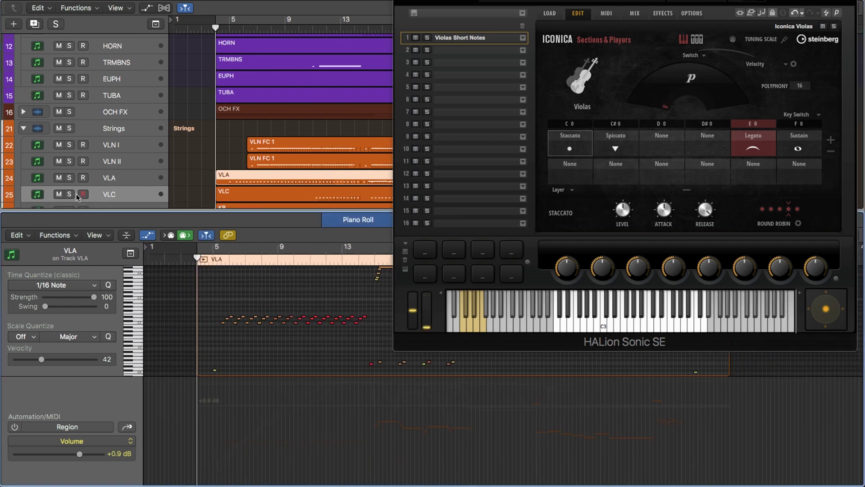
scroll(248, 316, right, 5)
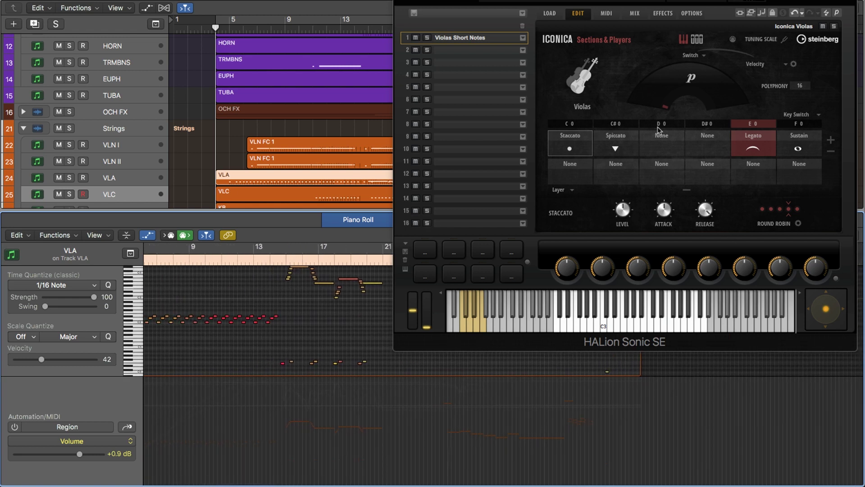
scroll(239, 315, left, 2)
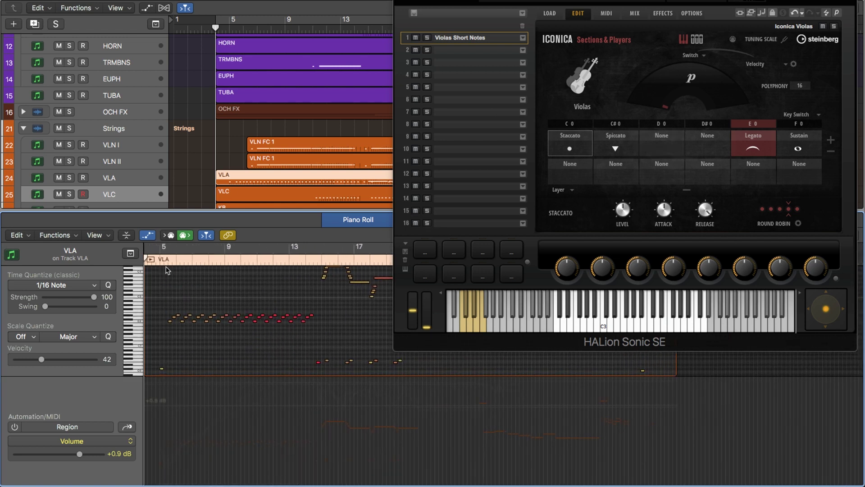
click(149, 239)
key(s)
key(space)
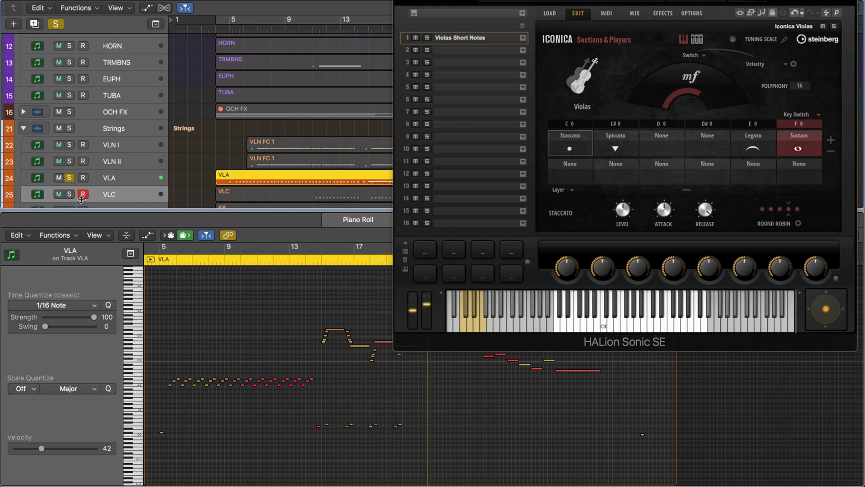
click(72, 177)
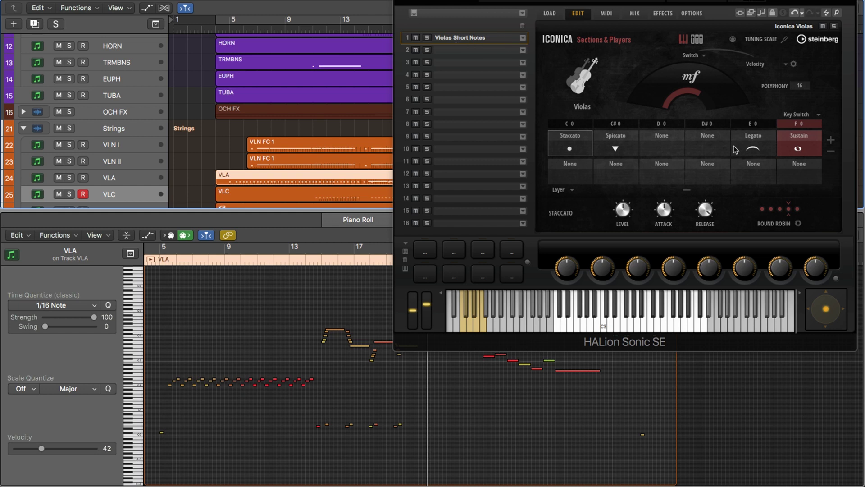
Assign the Staccato articulation to the empty slot beneath Legato in the Iconica Violas instrument.
click(707, 142)
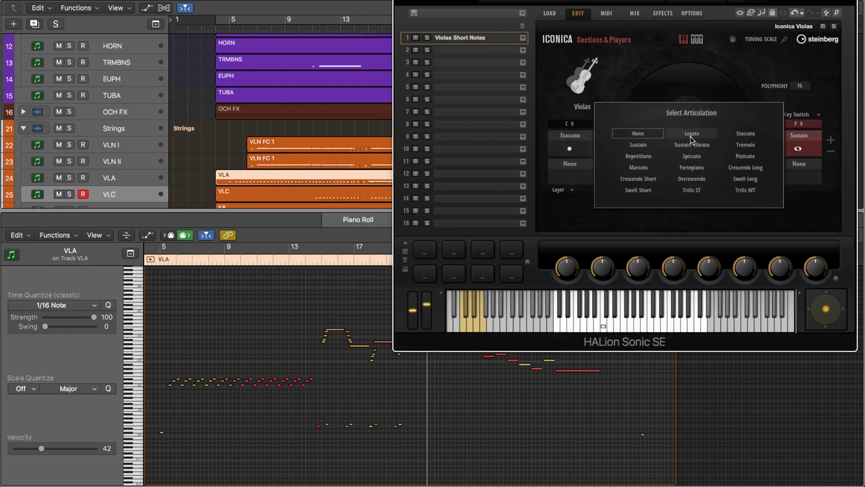
click(739, 86)
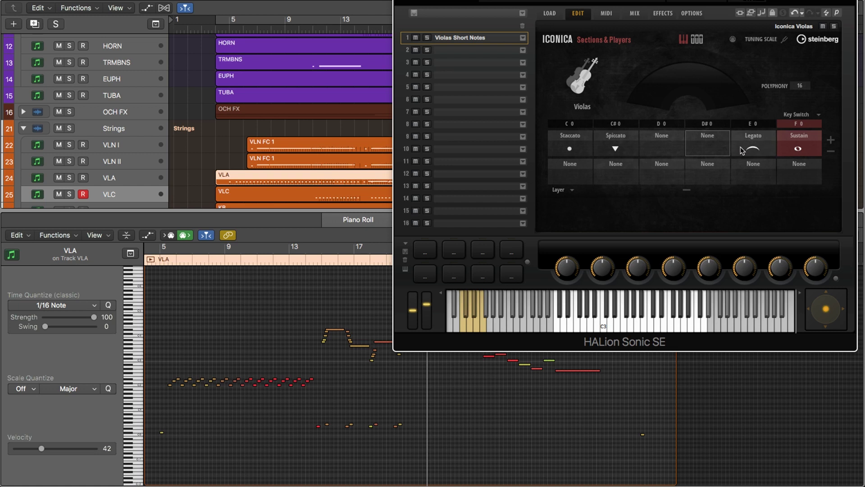
click(757, 175)
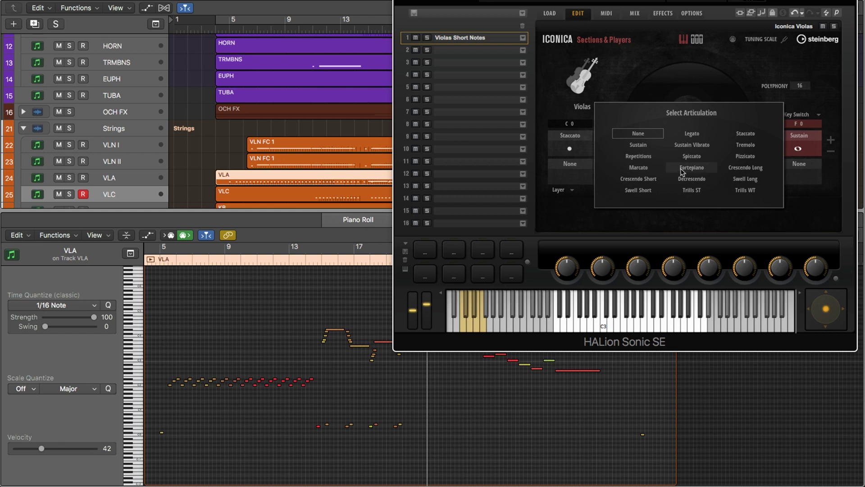
click(746, 133)
Move the playhead to just before bar 14 and disarm recording on the VLC track.
click(305, 259)
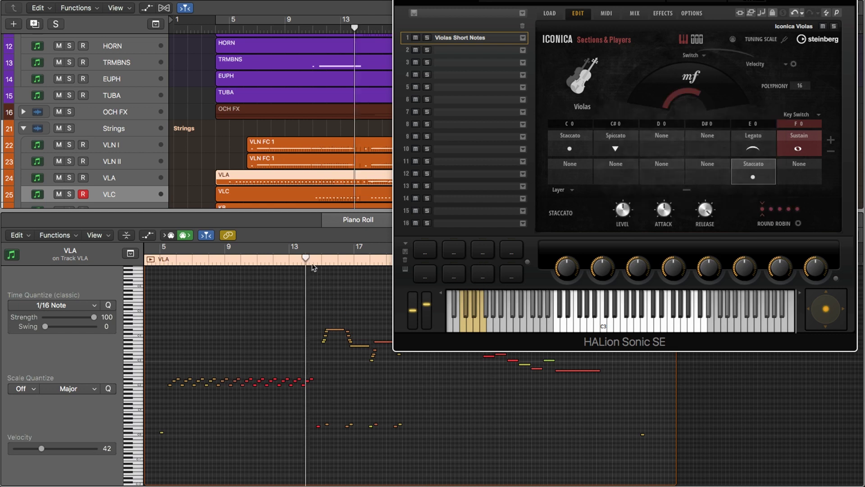
click(82, 195)
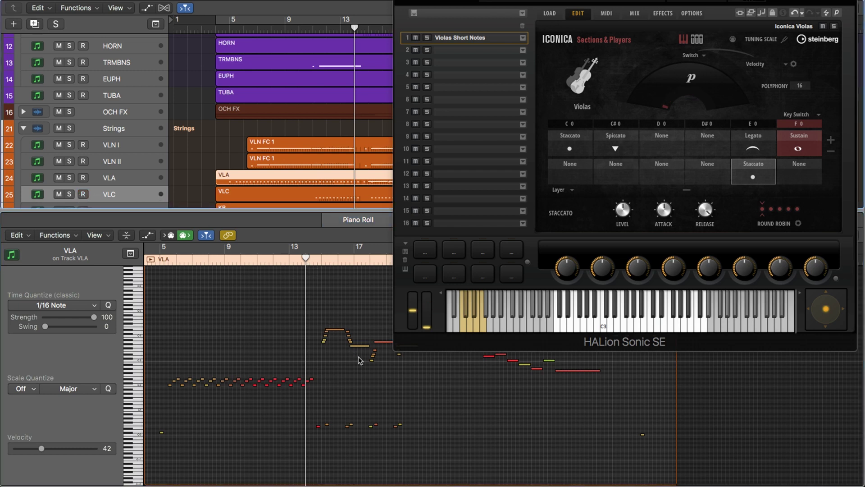
Toggle record arming on the VLA track and close the instrument window of the VLN I track.
click(83, 178)
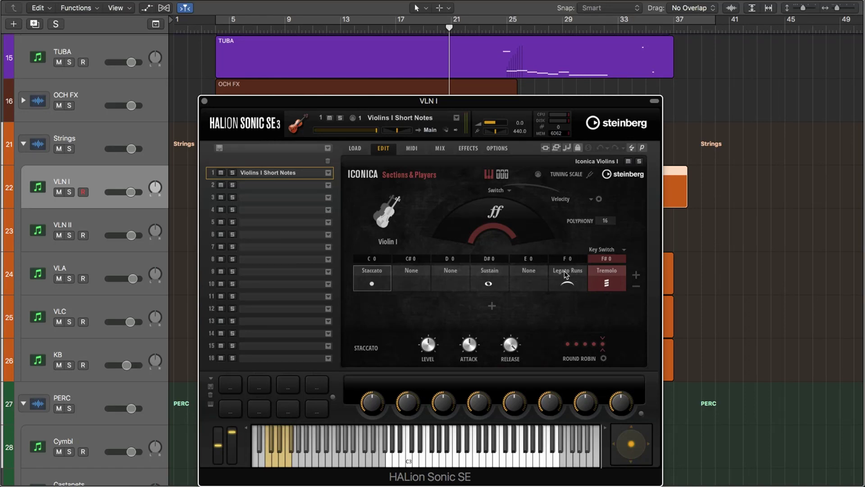
click(204, 101)
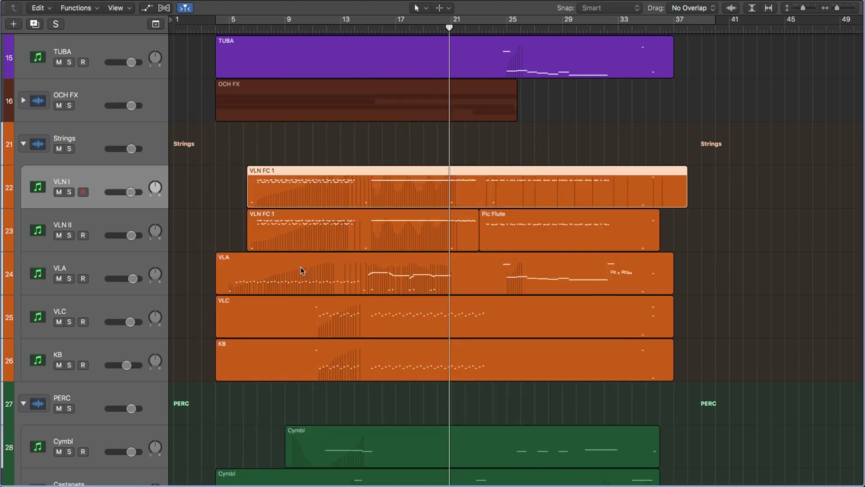
Audition the five string tracks from VLN I to KB in solo from about bar 11, clear all solos and stop playback.
scroll(301, 267, up, 1)
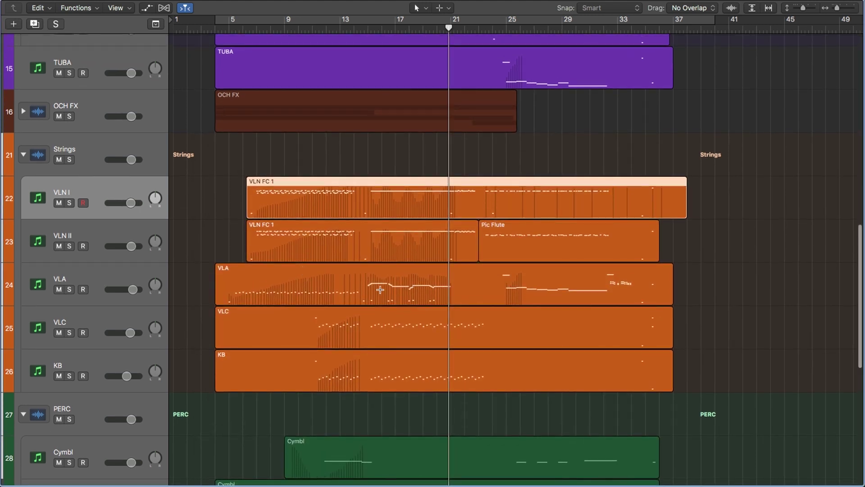
scroll(277, 272, down, 6)
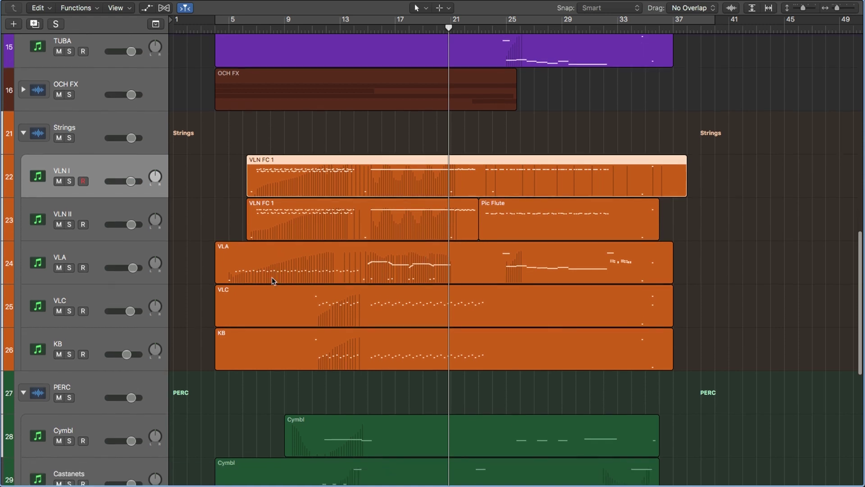
scroll(271, 277, down, 5)
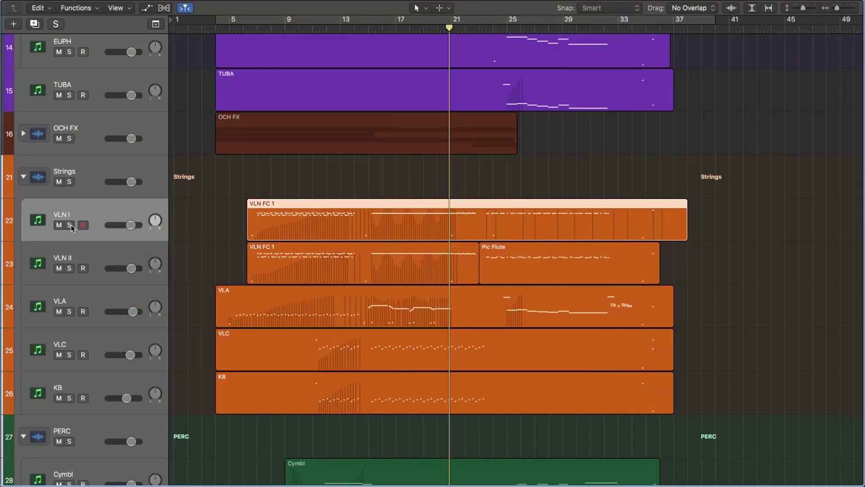
click(71, 225)
click(70, 225)
drag(70, 225, 70, 395)
click(314, 28)
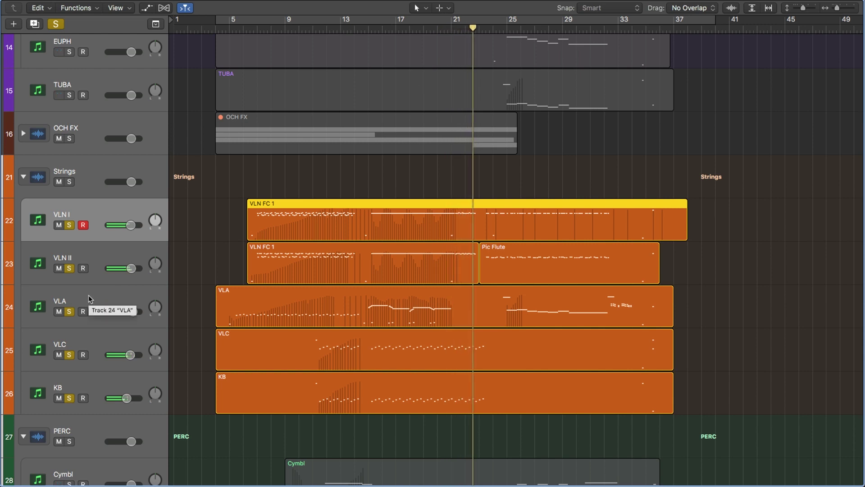
key(ctrl+alt+super+s)
key(space)
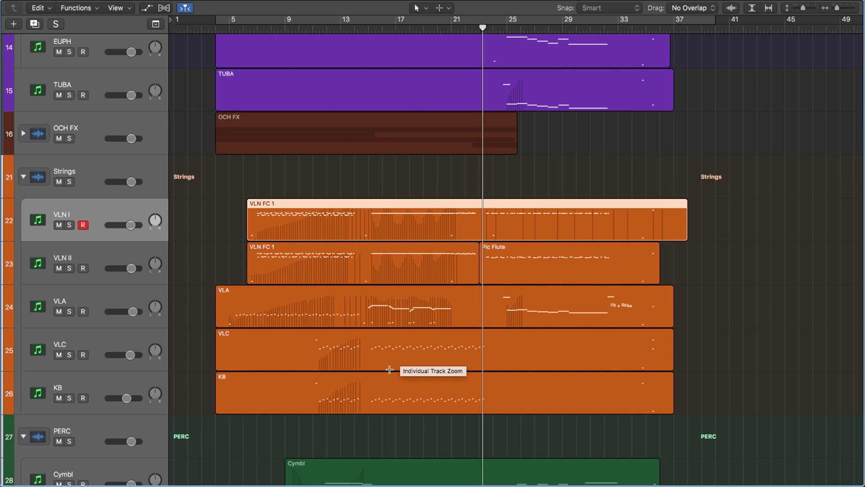
Show the mixer, inspect the ValhallaRoom reverb settings on the Aux 1 channel and close the plug-in window.
scroll(381, 227, up, 1)
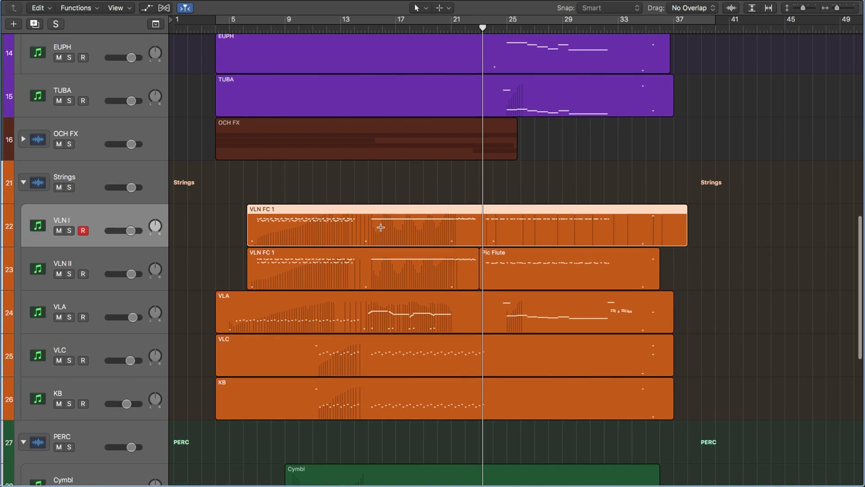
scroll(367, 258, down, 3)
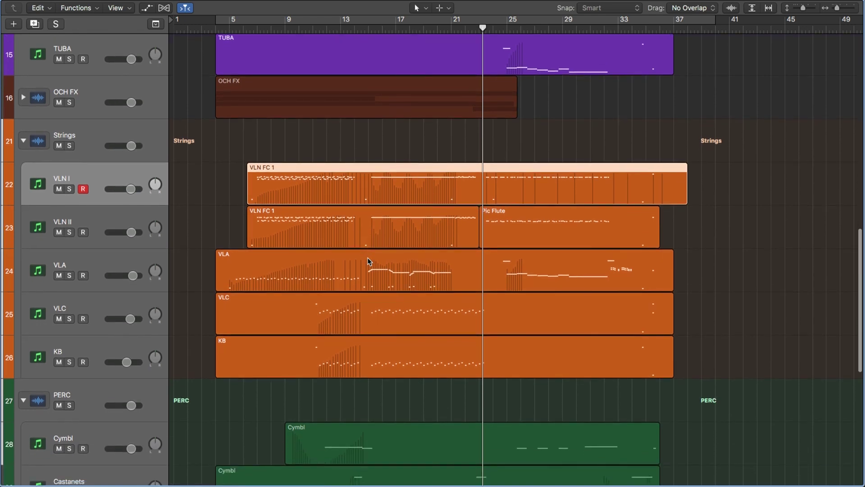
key(x)
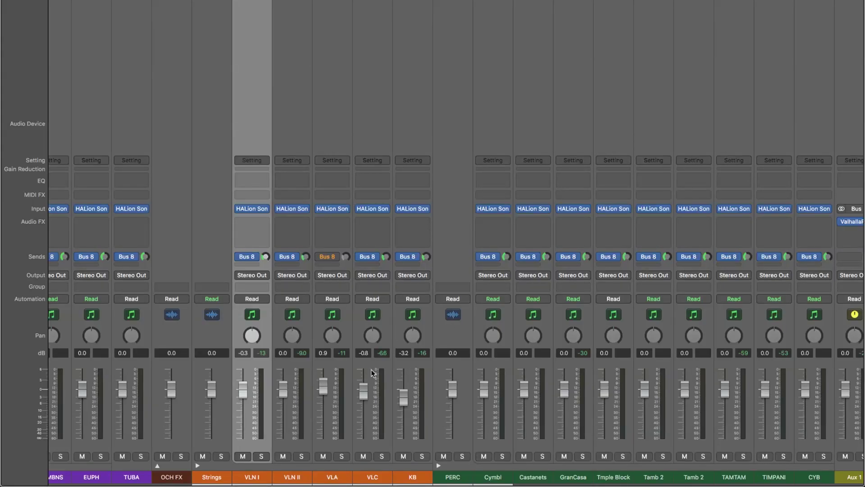
scroll(547, 390, right, 5)
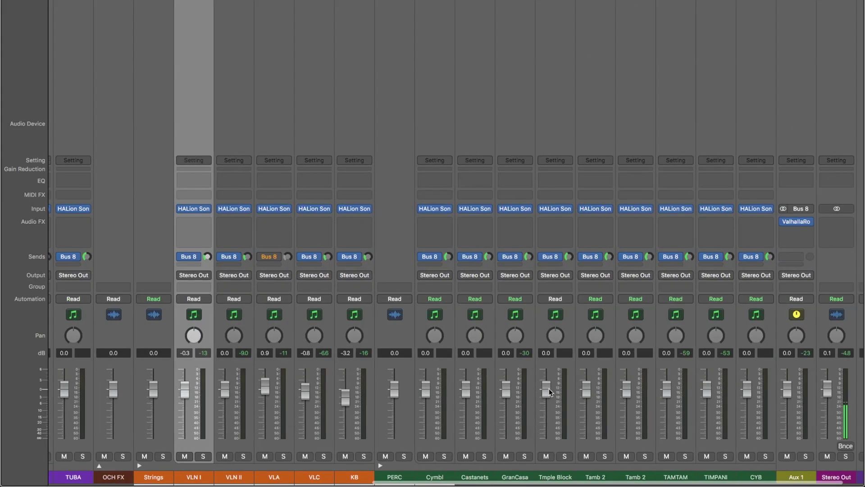
click(763, 221)
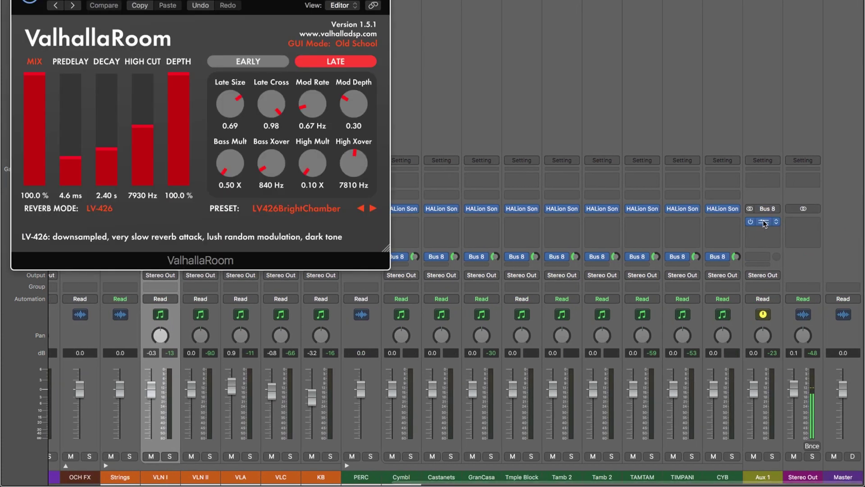
drag(351, 6, 509, 20)
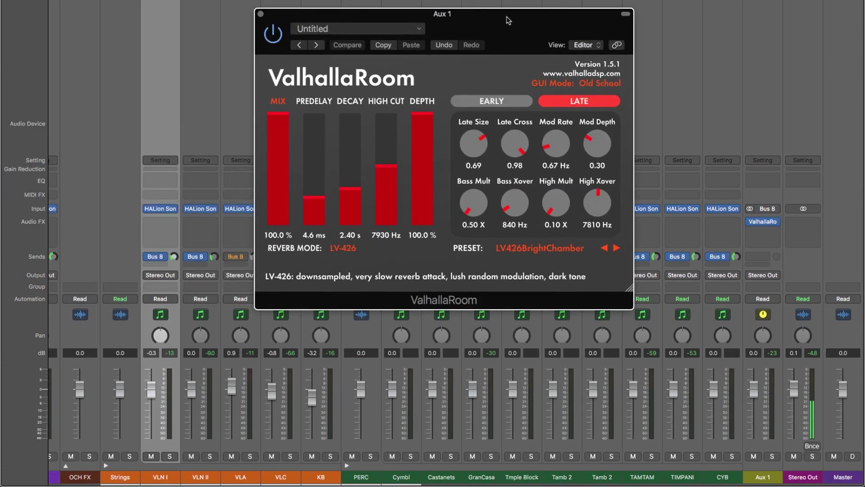
click(256, 12)
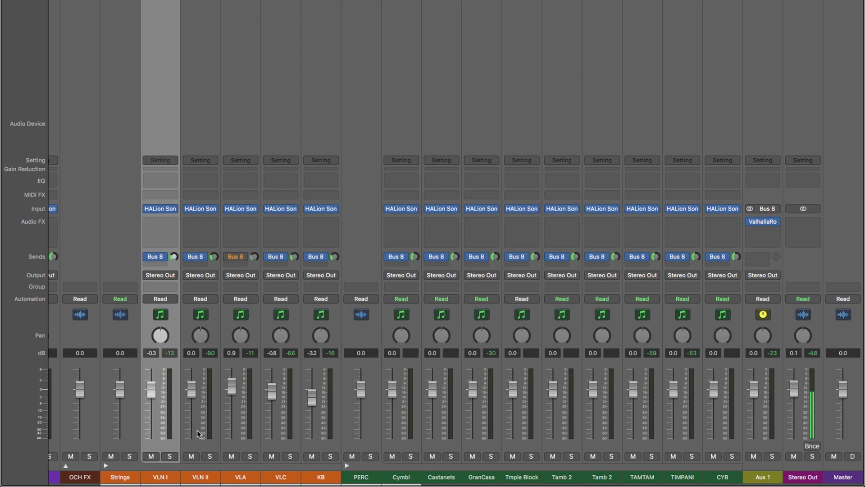
Select the string channel strips from VLN I to KB, check their Bus 8 sends and hide the mixer.
drag(170, 476, 326, 479)
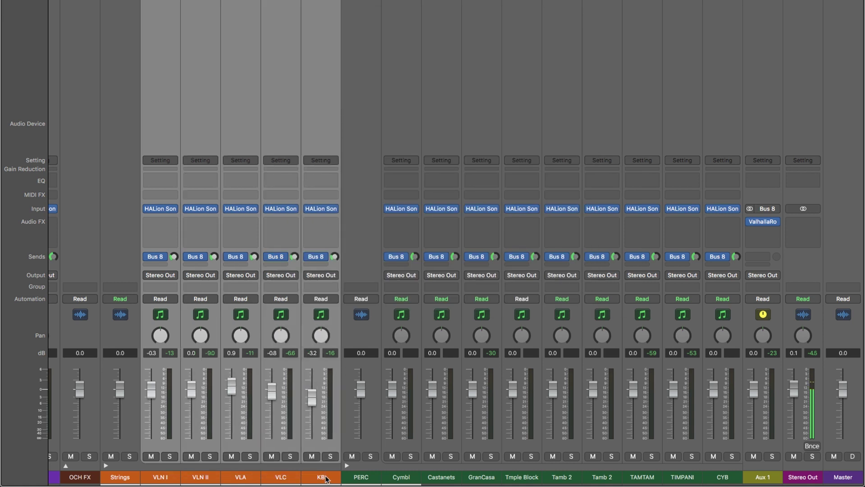
right_click(332, 258)
key(Escape)
scroll(404, 284, left, 10)
key(x)
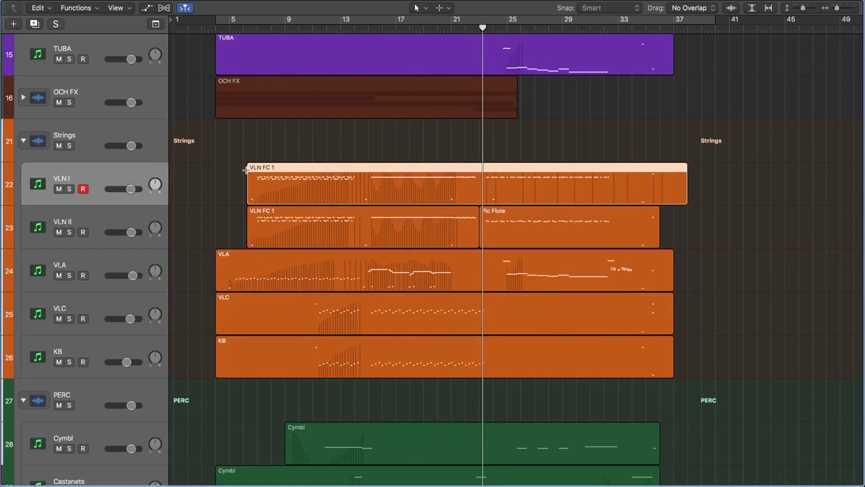
Disarm the VLN I track, audition the WOODWINDS stack in solo and clear its solo.
scroll(228, 187, up, 8)
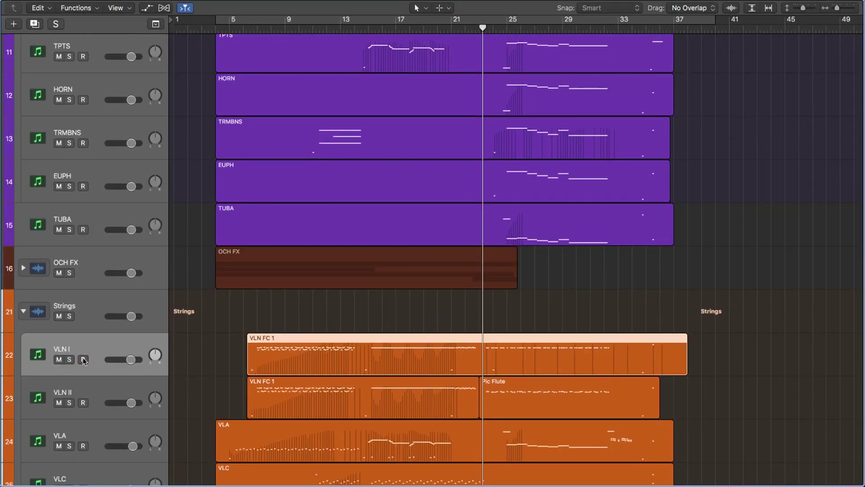
scroll(357, 354, up, 15)
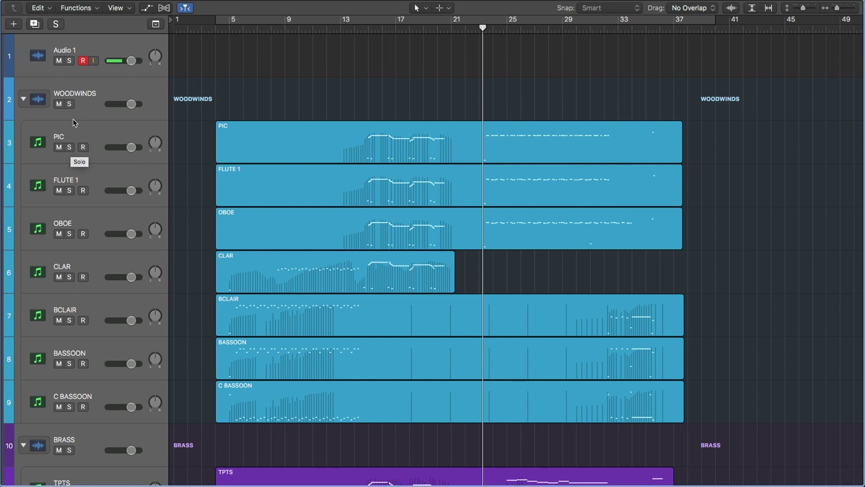
click(69, 104)
key(space)
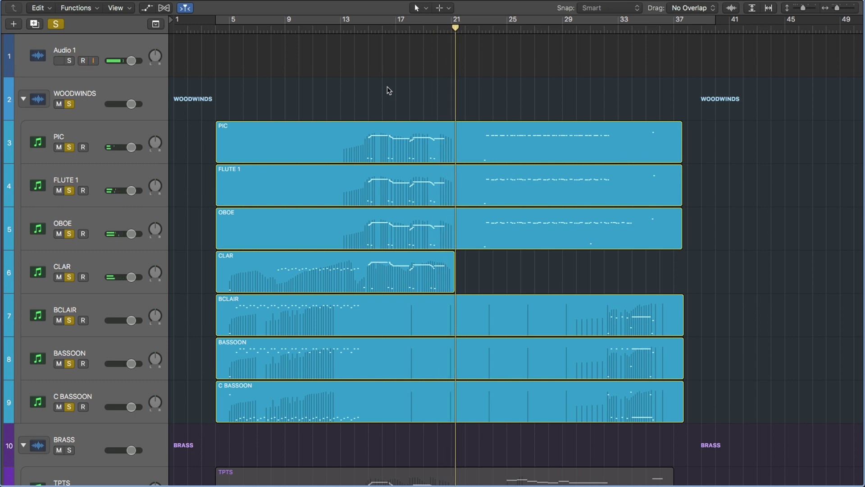
click(70, 148)
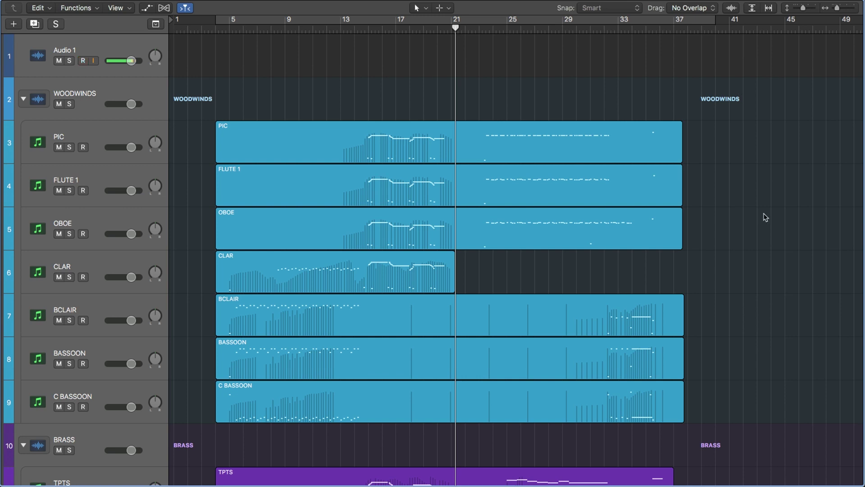
Select all woodwind regions from PIC to C BASSOON and compare their parts with those of the strings.
scroll(757, 238, down, 2)
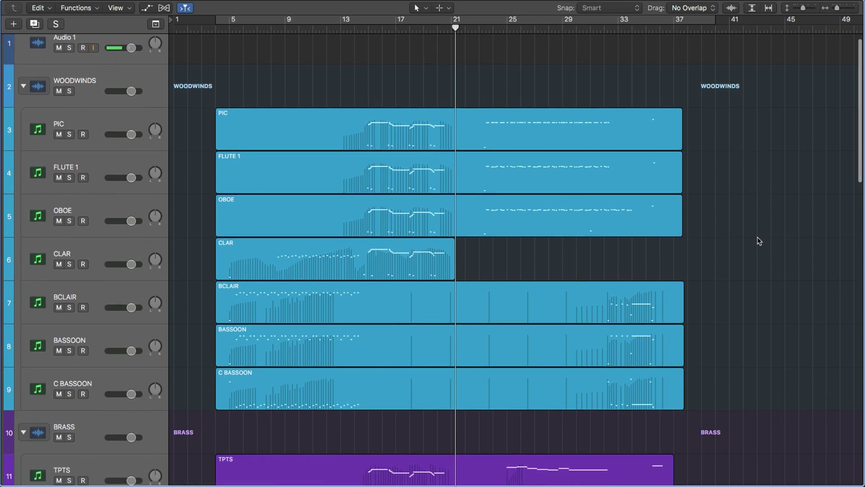
scroll(757, 237, down, 1)
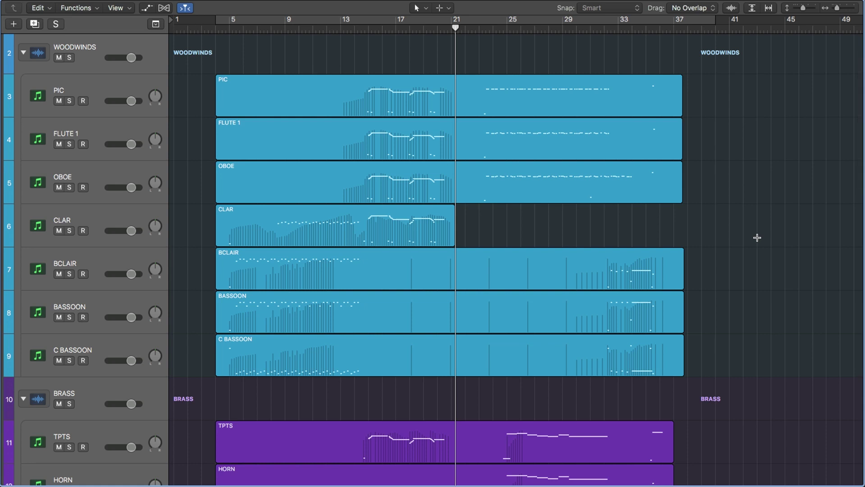
drag(202, 87, 318, 394)
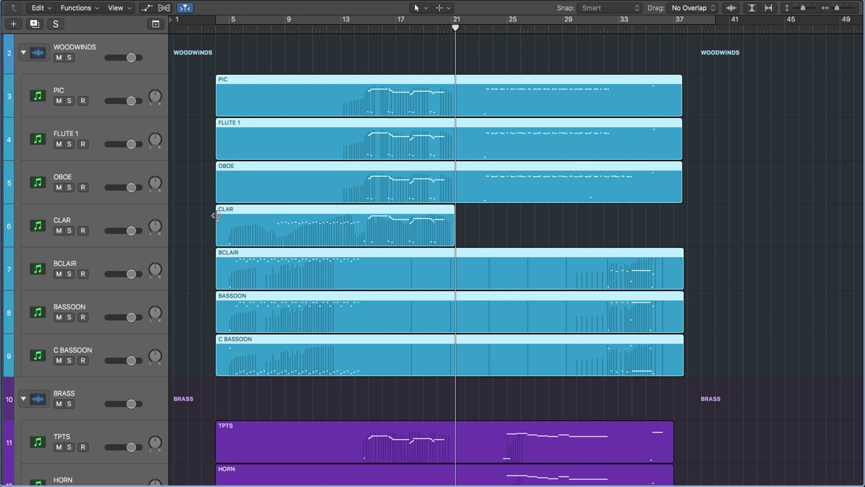
scroll(213, 217, down, 10)
scroll(215, 228, down, 5)
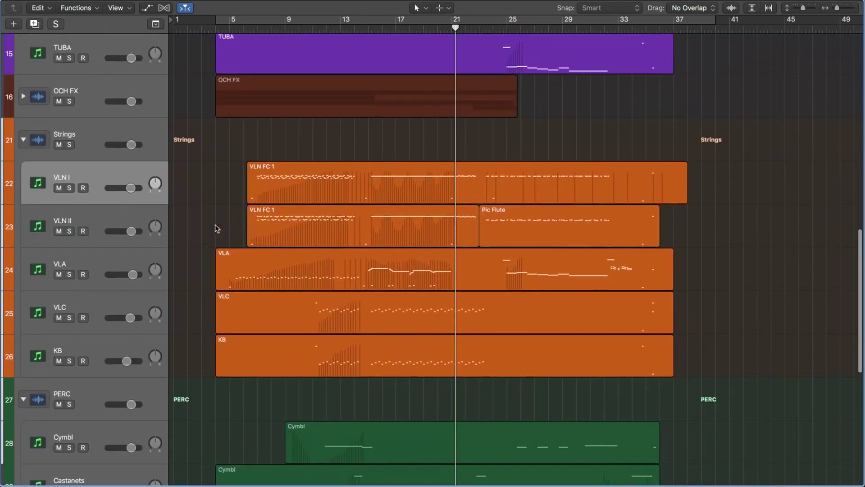
scroll(215, 228, up, 12)
scroll(215, 227, up, 5)
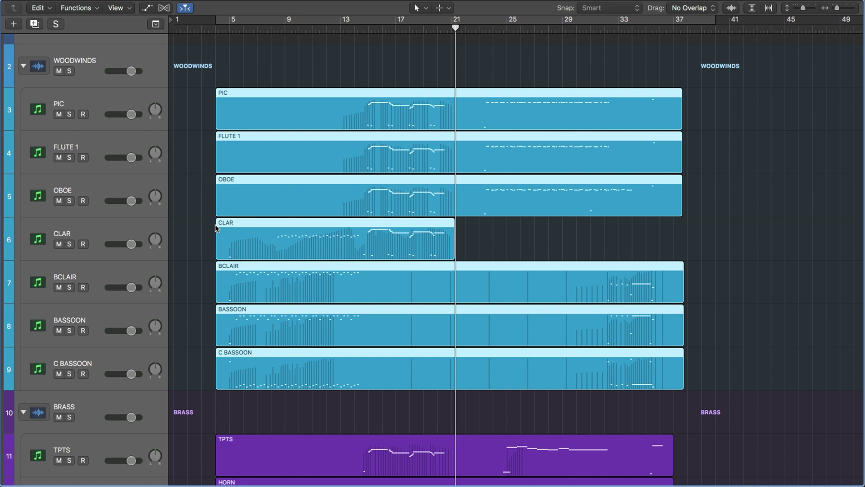
drag(203, 93, 508, 394)
Select the brass regions from TPTS to TUBA and compare their parts with the woodwind regions.
scroll(521, 232, down, 10)
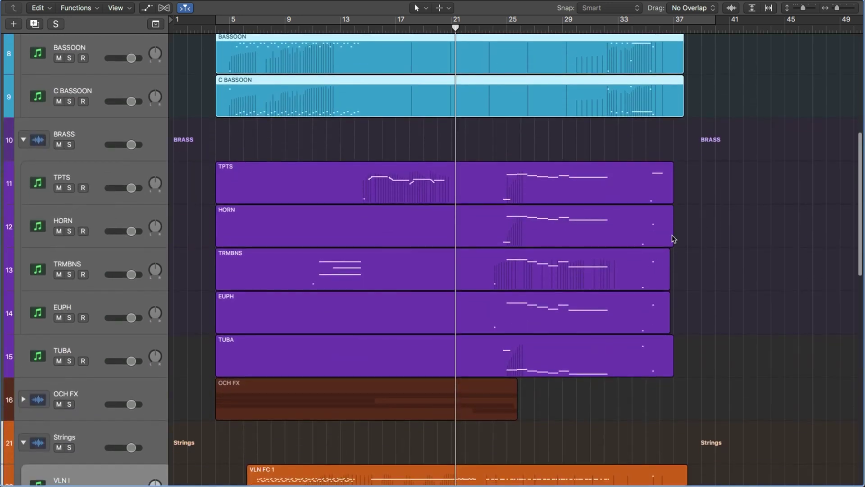
drag(711, 175, 580, 357)
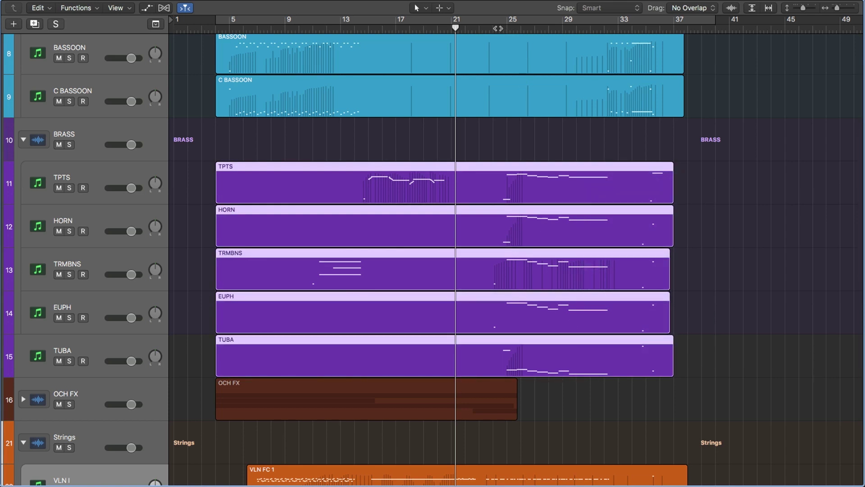
scroll(553, 185, up, 10)
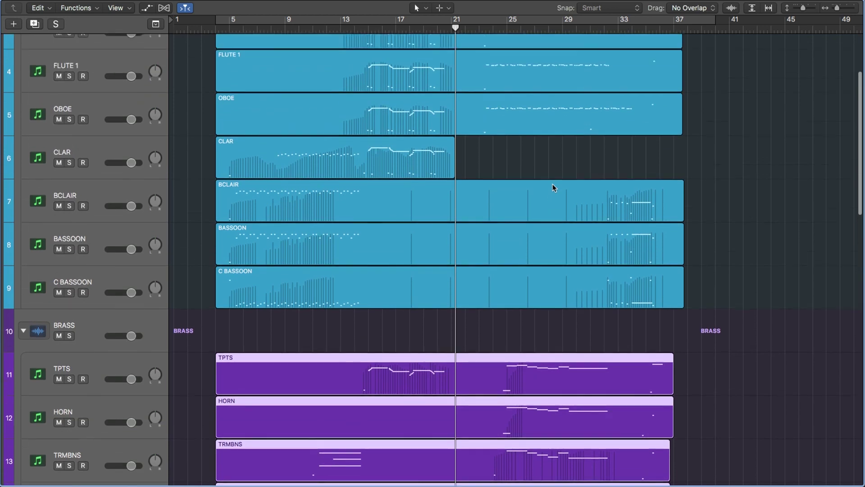
scroll(553, 184, down, 7)
scroll(553, 184, down, 3)
scroll(553, 183, up, 11)
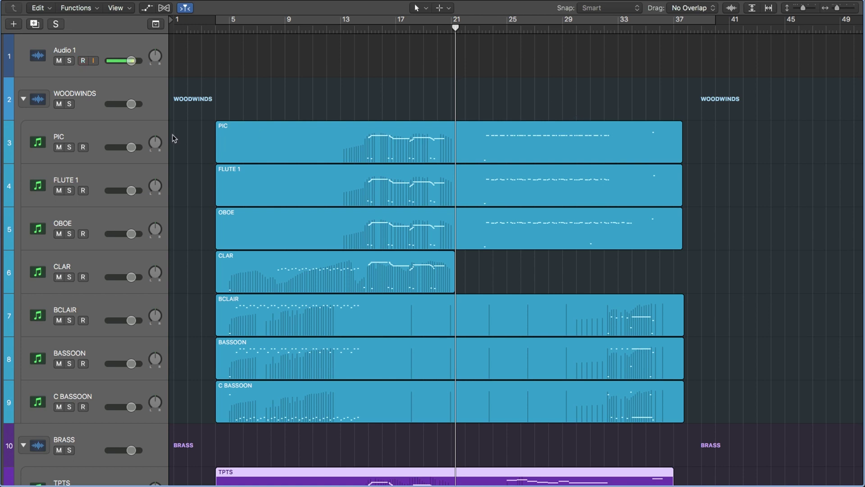
Select the C BASSOON track and all woodwind regions from PIC to C BASSOON.
click(99, 109)
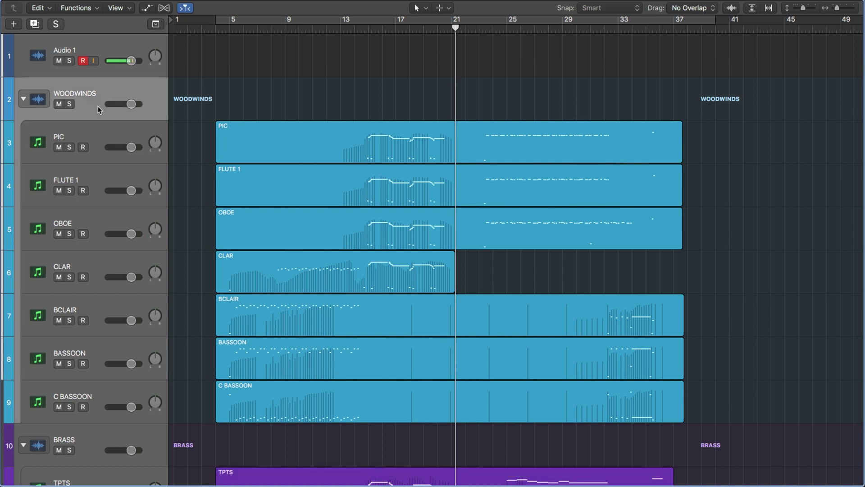
scroll(88, 385, down, 1)
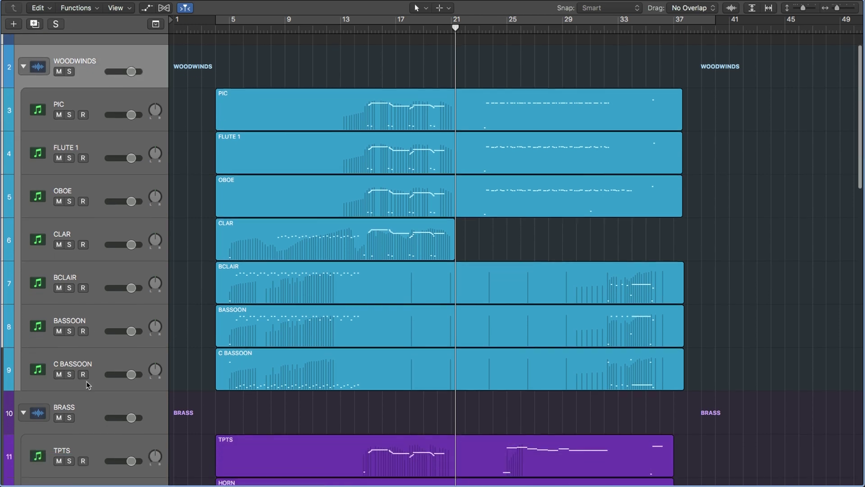
click(103, 364)
drag(208, 103, 350, 379)
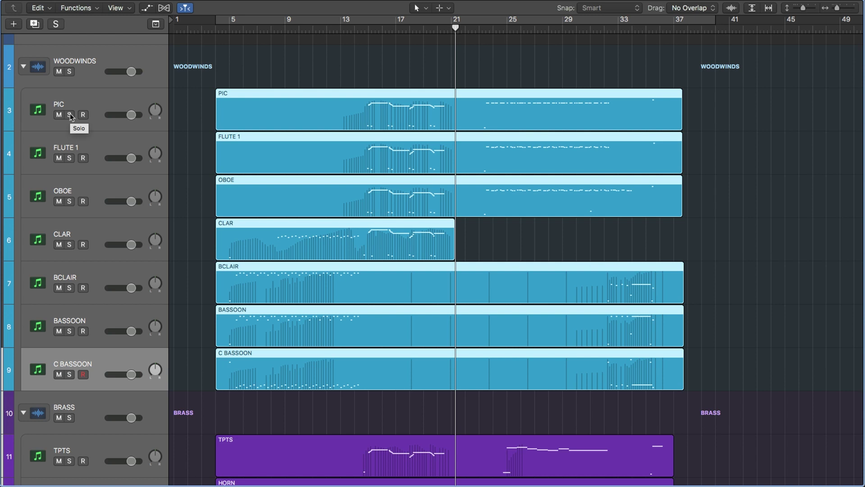
Audition the woodwind tracks from PIC to BASSOON in solo, disarm the C BASSOON track and clear all solos.
drag(70, 115, 74, 314)
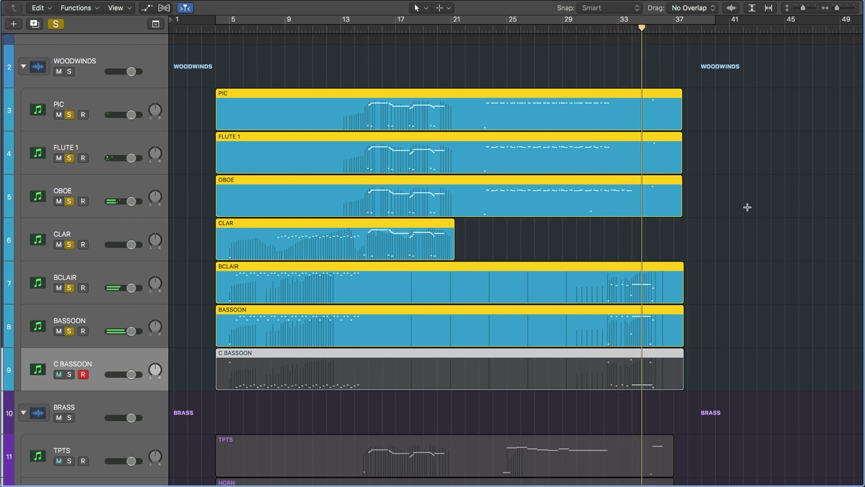
click(84, 375)
alt+click(69, 331)
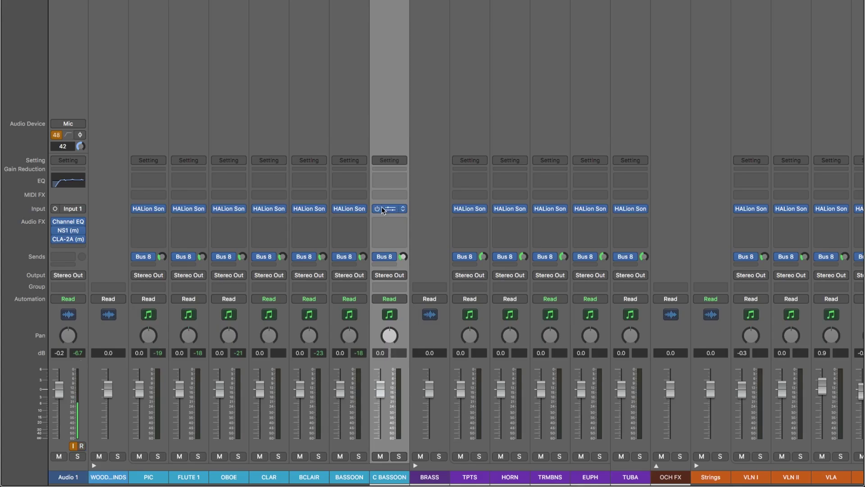
Open the Iconica Contra Bassoon instrument from the C BASSOON channel strip in the mixer.
click(386, 209)
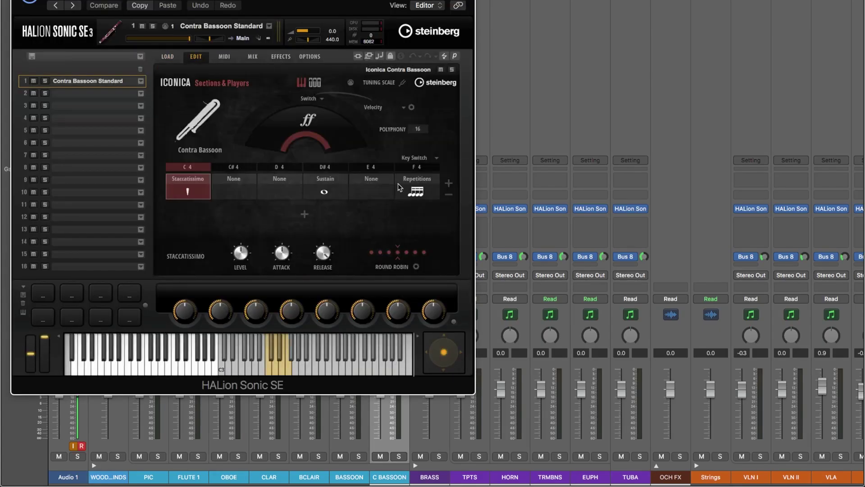
Open the C BASSOON region in the Piano Roll with the Contra Bassoon instrument window still in view.
drag(315, 5, 633, 0)
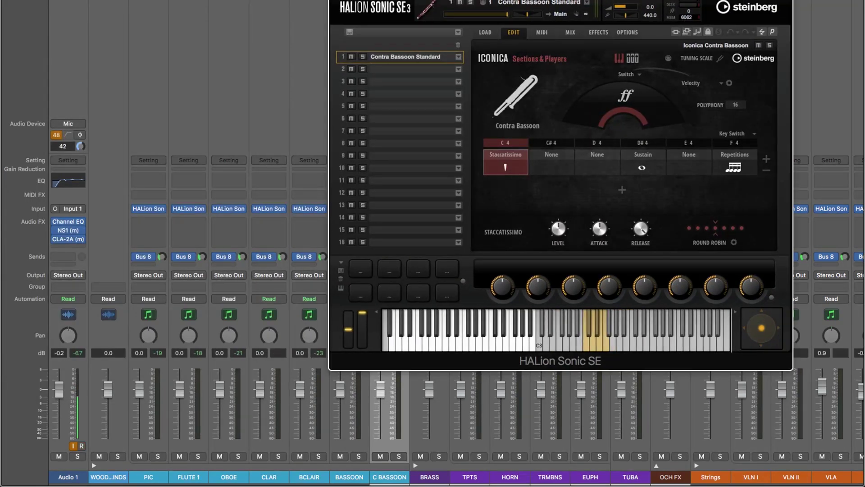
key(x)
drag(632, 1, 310, 12)
double_click(656, 354)
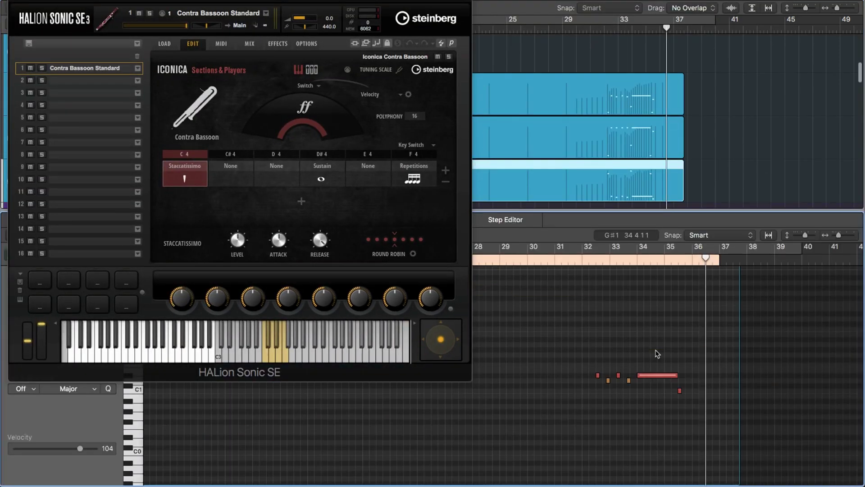
scroll(526, 340, down, 5)
scroll(526, 348, up, 6)
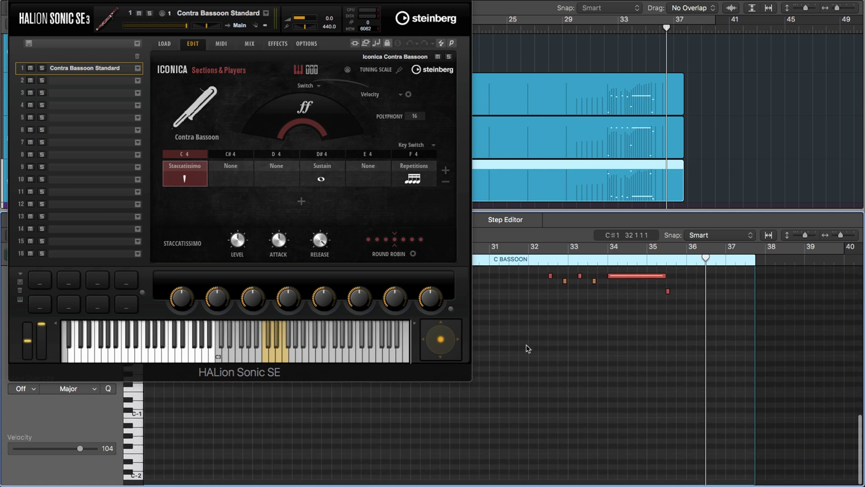
Place the playhead just after bar 32 and select the three key-switch notes above the C BASSOON part.
click(540, 266)
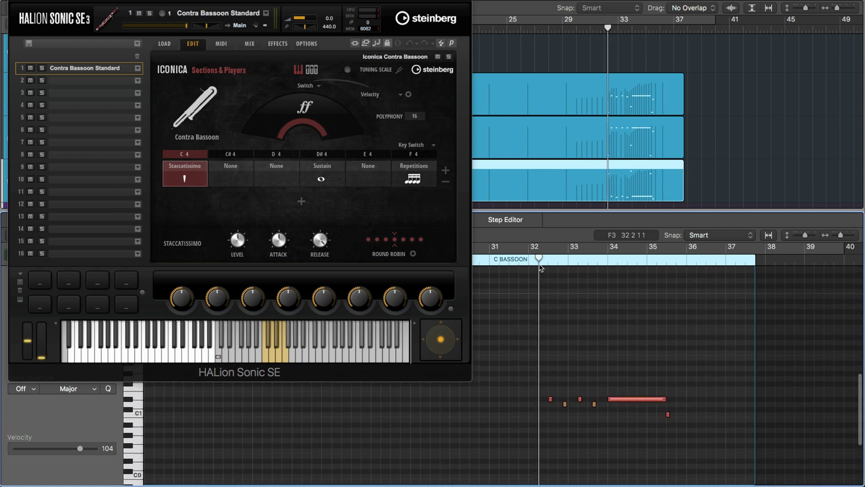
scroll(551, 312, up, 5)
drag(526, 300, 700, 407)
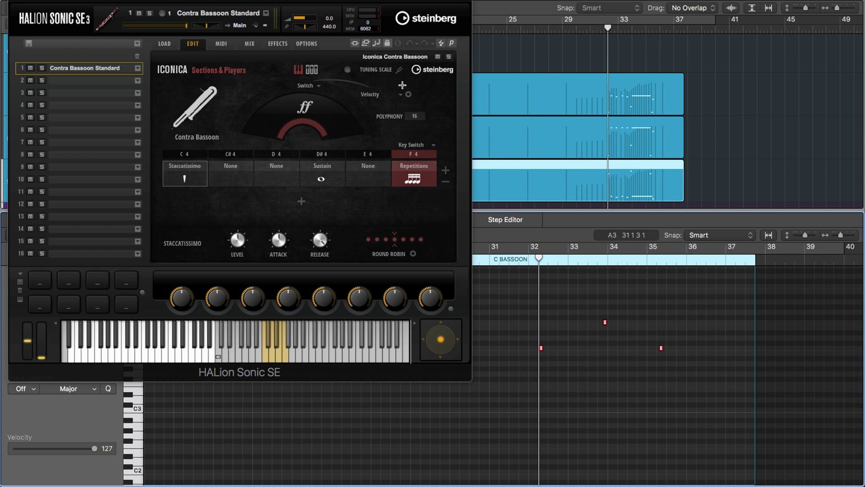
drag(425, 2, 425, 0)
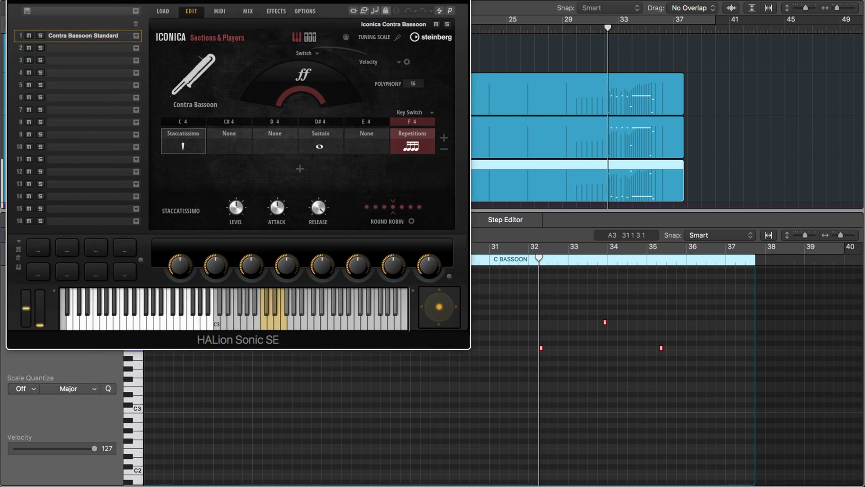
scroll(657, 434, down, 5)
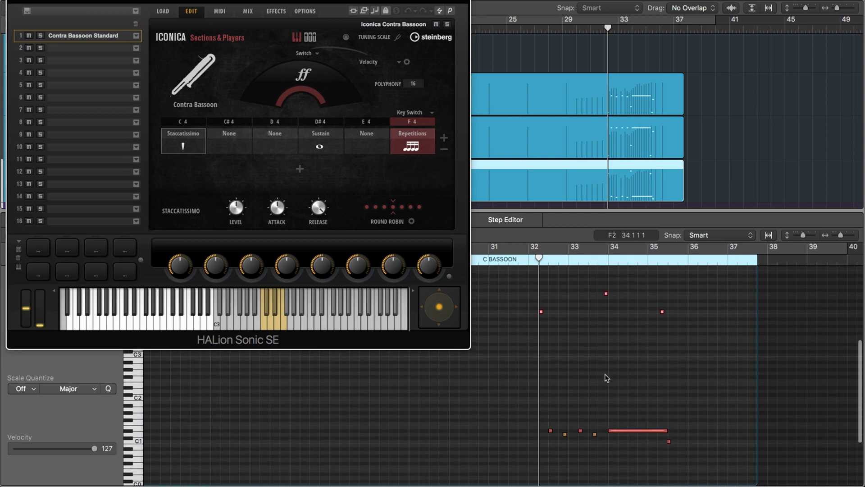
Audition the C BASSOON track in solo from bar 32 with the instrument's articulations in view, then clear the solo.
drag(329, 11, 556, 10)
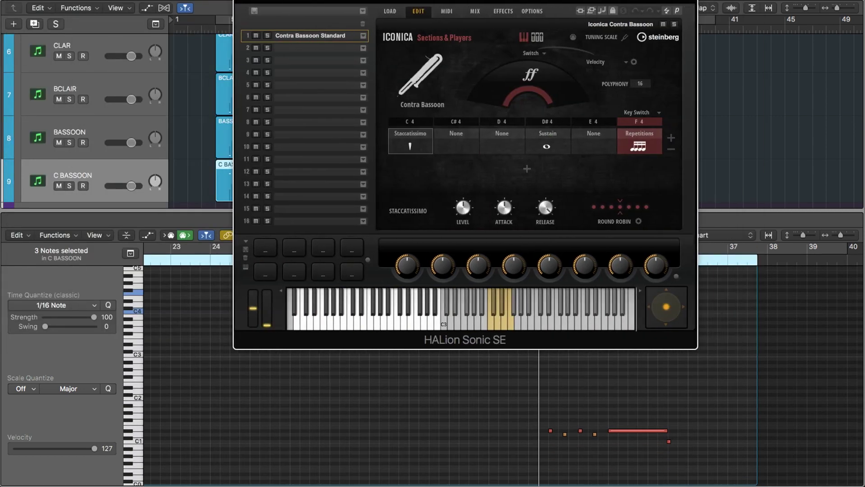
click(70, 187)
key(space)
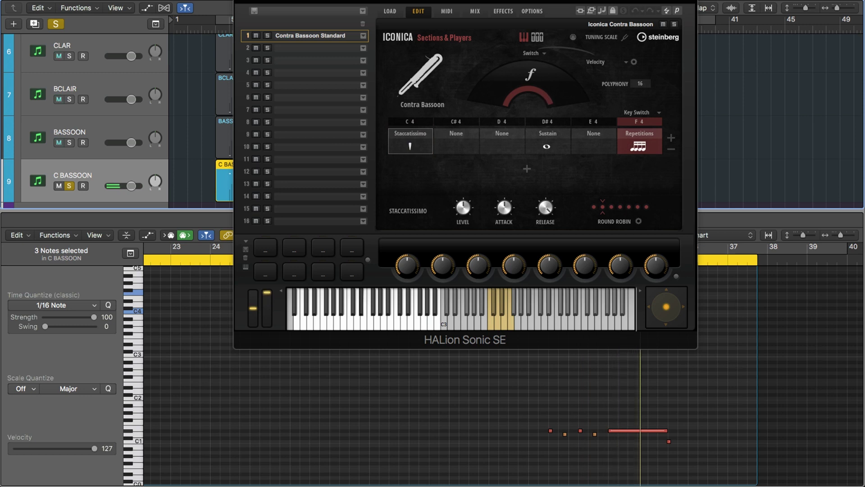
click(68, 186)
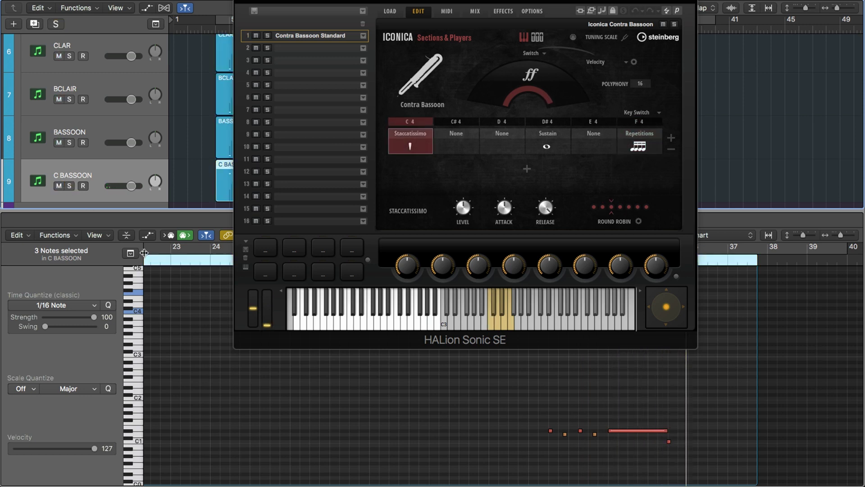
Show the C BASSOON region's Modulation and Expression automation in the Piano Roll, then close the instrument window.
click(148, 235)
click(128, 404)
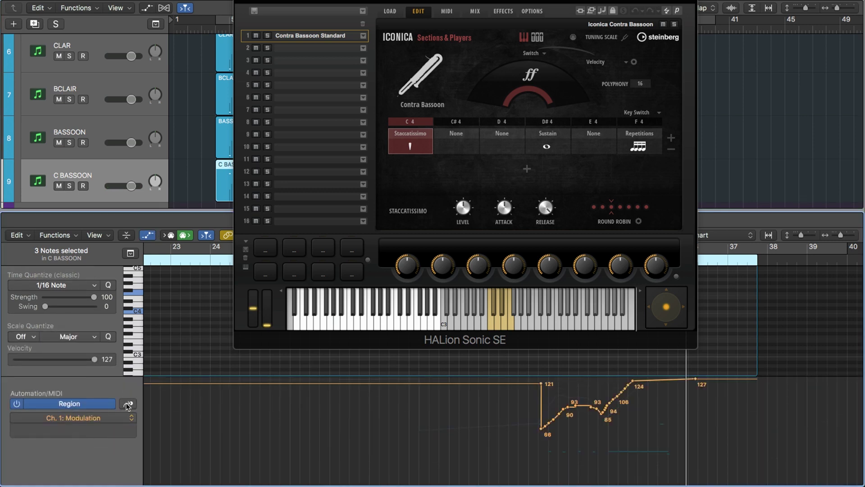
click(128, 404)
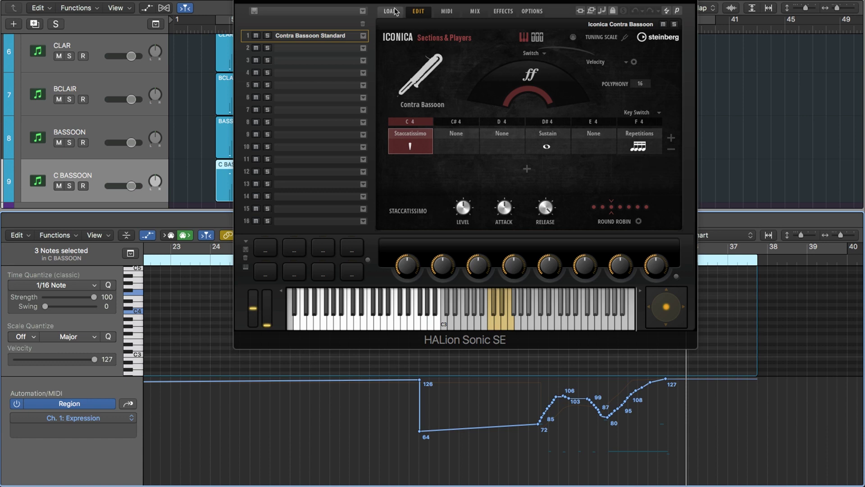
key(super+w)
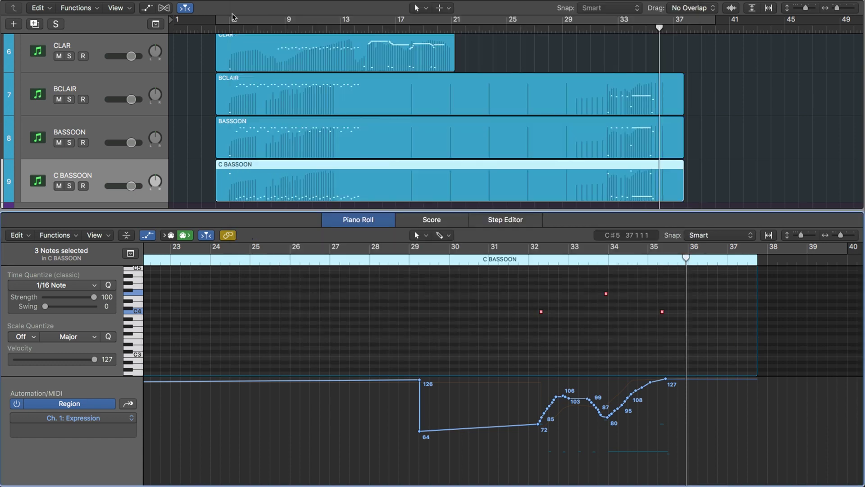
Close the Piano Roll and open the Iconica Oboe 1 instrument from the OBOE channel strip over the tracks.
key(x)
key(x)
scroll(537, 141, up, 5)
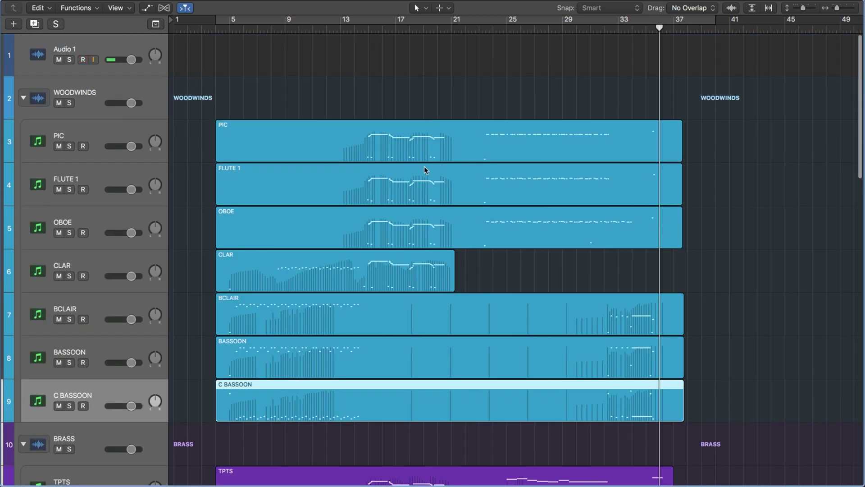
click(315, 225)
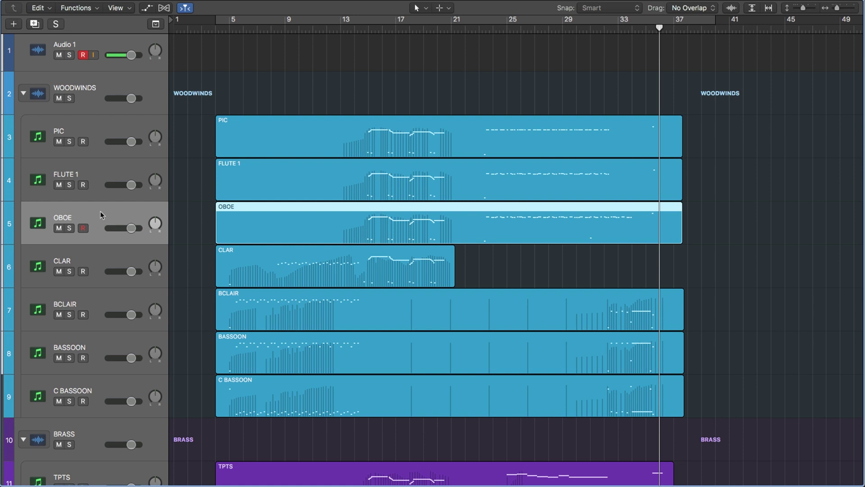
key(x)
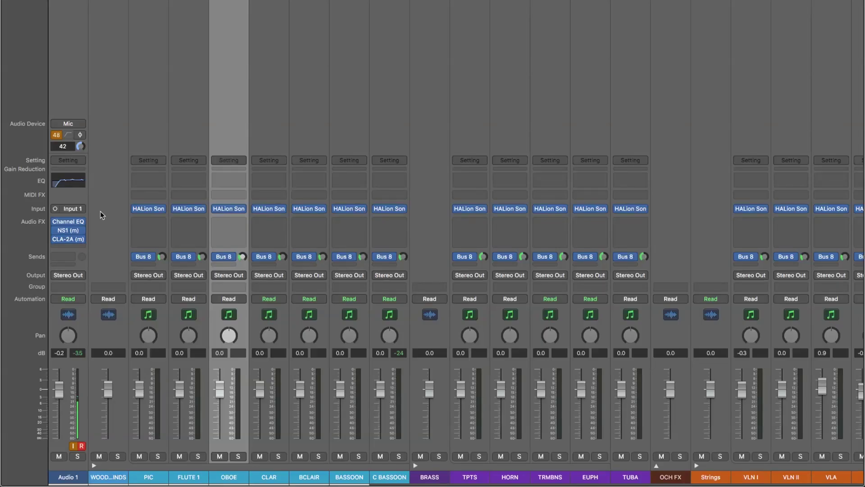
click(230, 209)
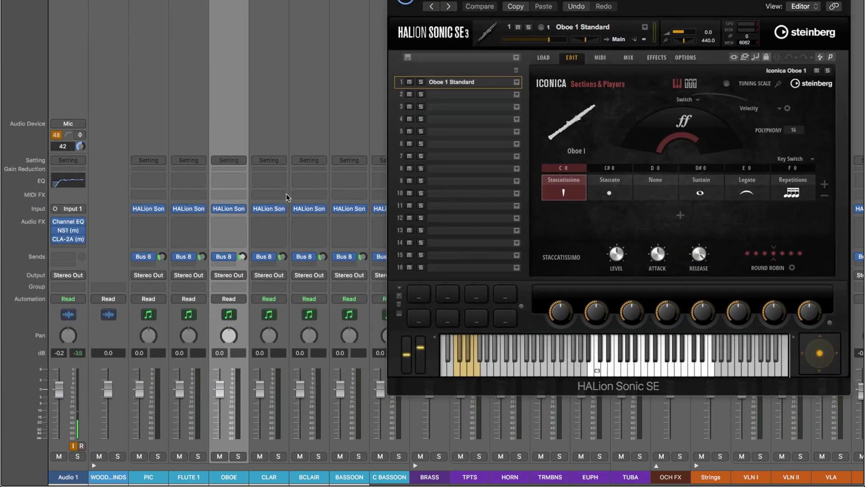
key(x)
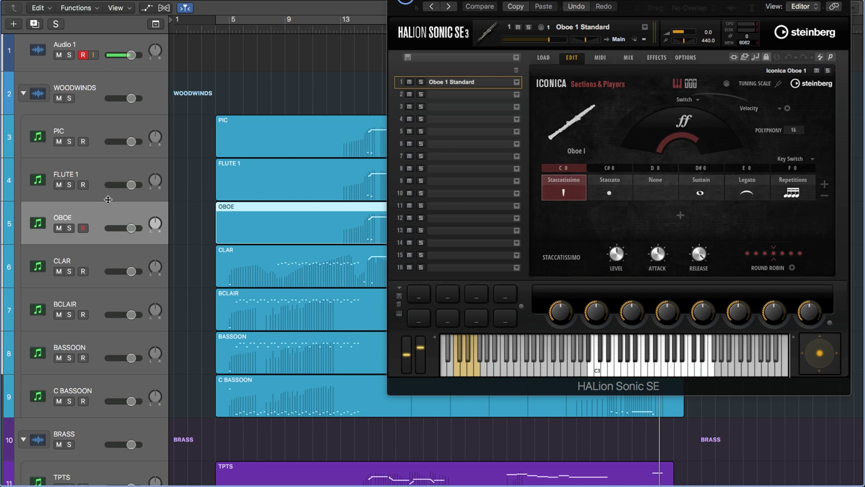
Audition the OBOE track in solo from the middle of bar 13 to watch its articulation switching, then clear the solo.
scroll(293, 135, right, 5)
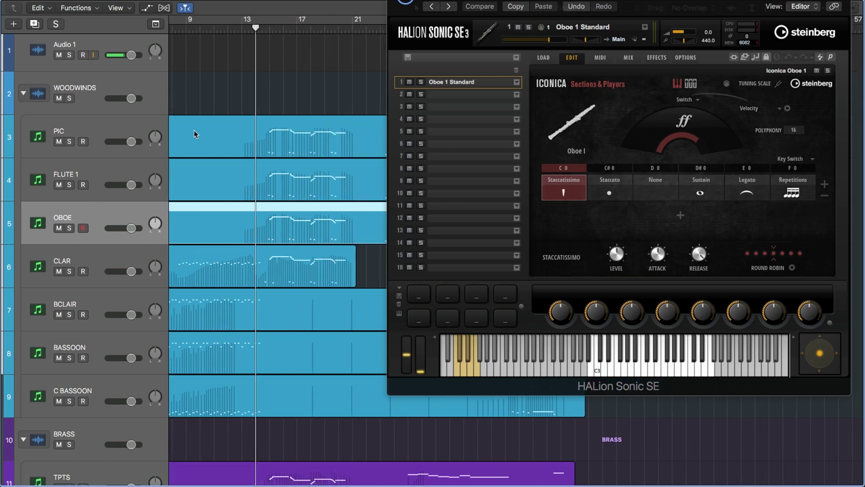
click(70, 228)
key(space)
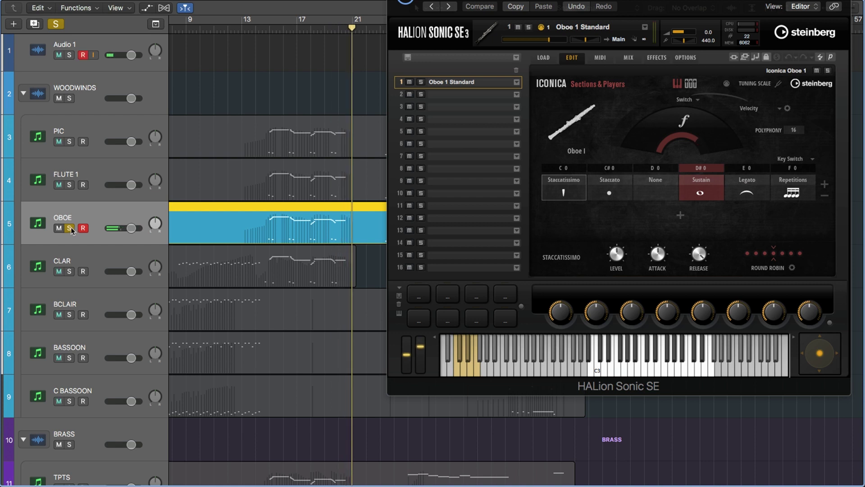
click(70, 229)
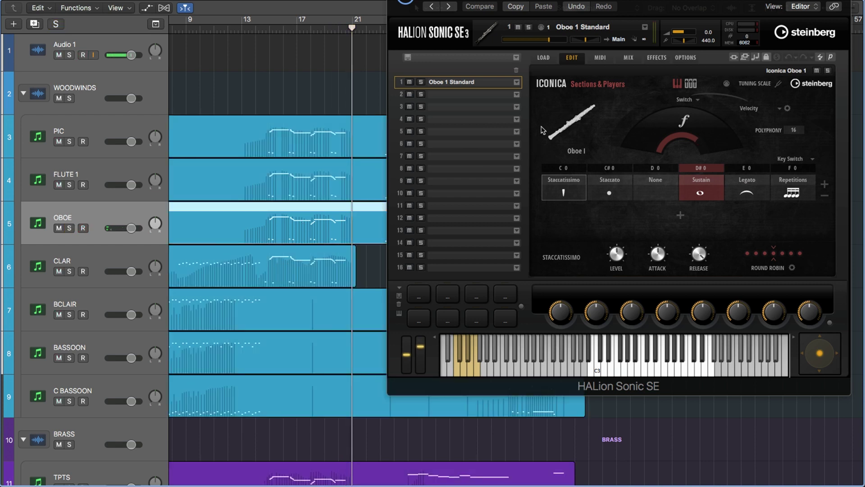
Select the FLUTE 1 and OBOE tracks in turn to compare their parts.
click(102, 174)
click(90, 215)
click(91, 175)
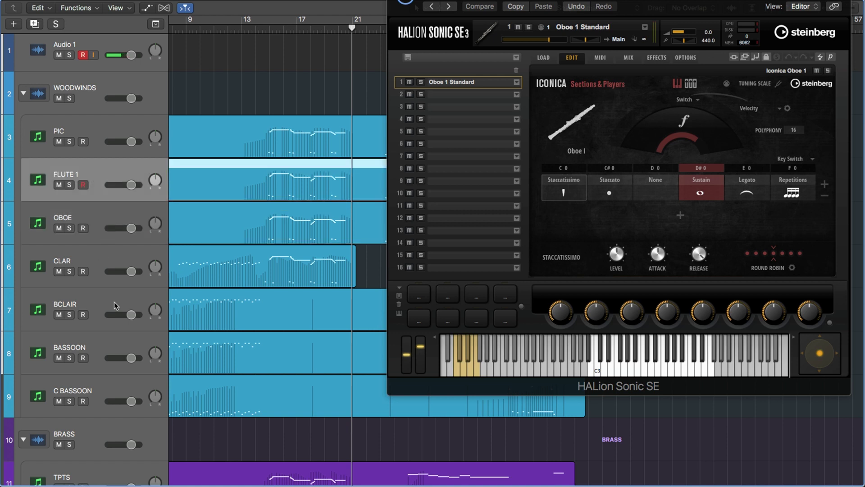
scroll(258, 128, left, 5)
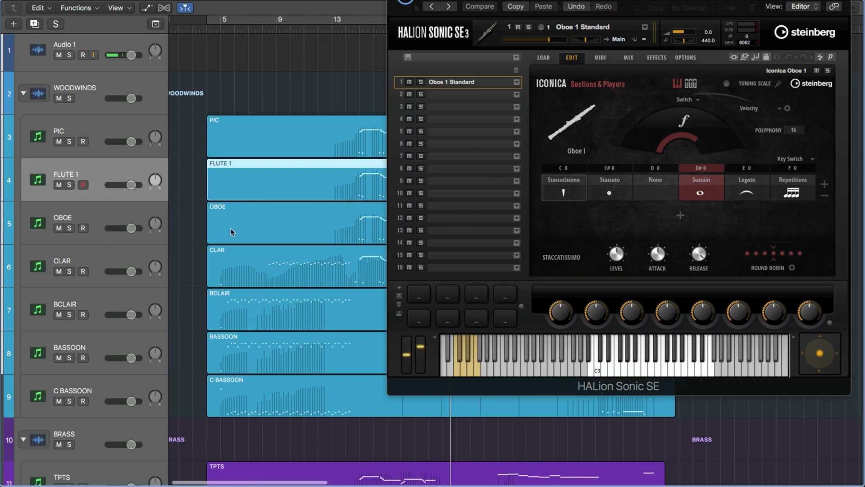
Hide the oboe instrument window and open the Iconica Bass Clarinet from the BCLAIR channel strip over the tracks.
click(96, 303)
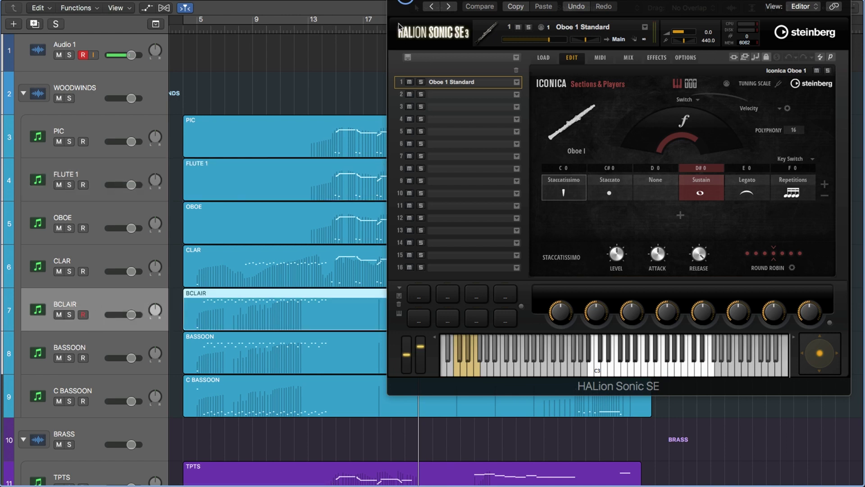
key(v)
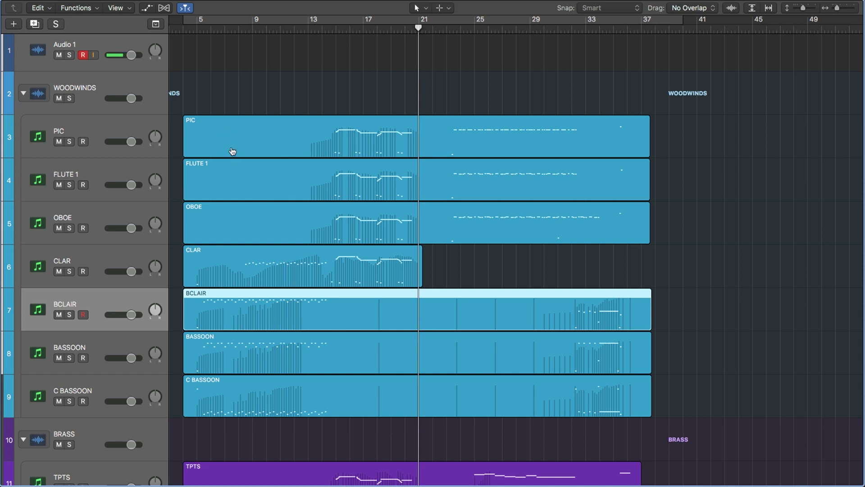
click(389, 344)
key(x)
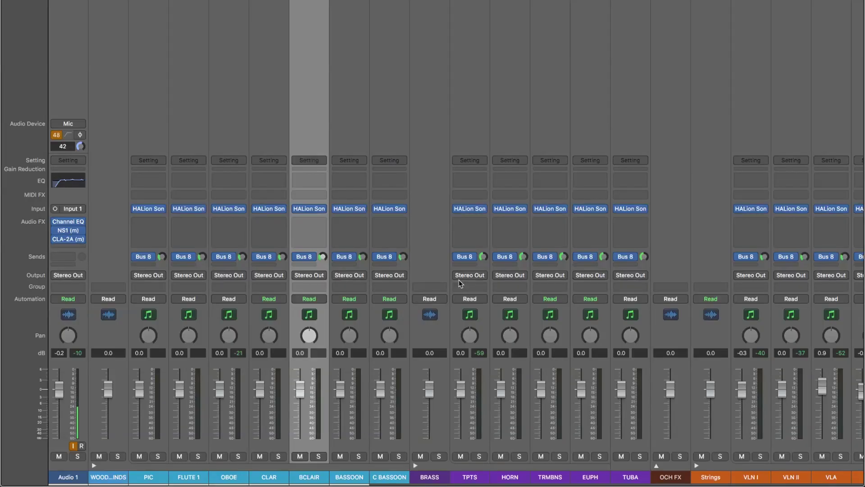
click(309, 210)
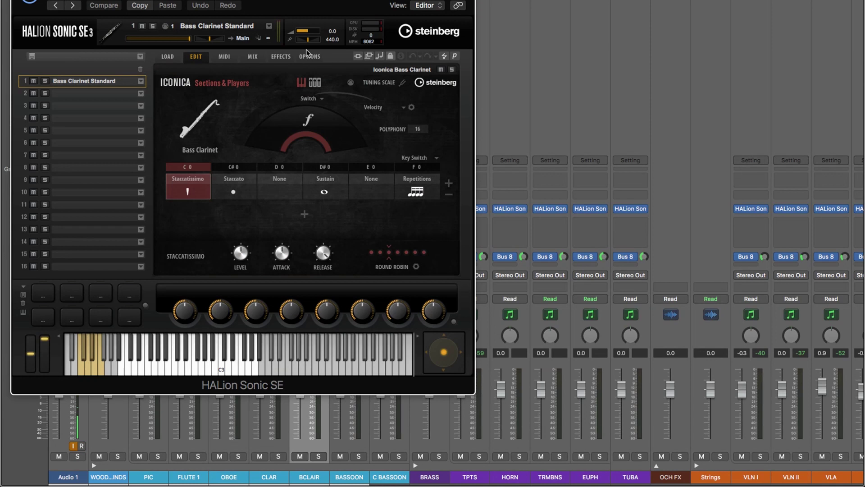
key(x)
drag(315, 7, 670, 0)
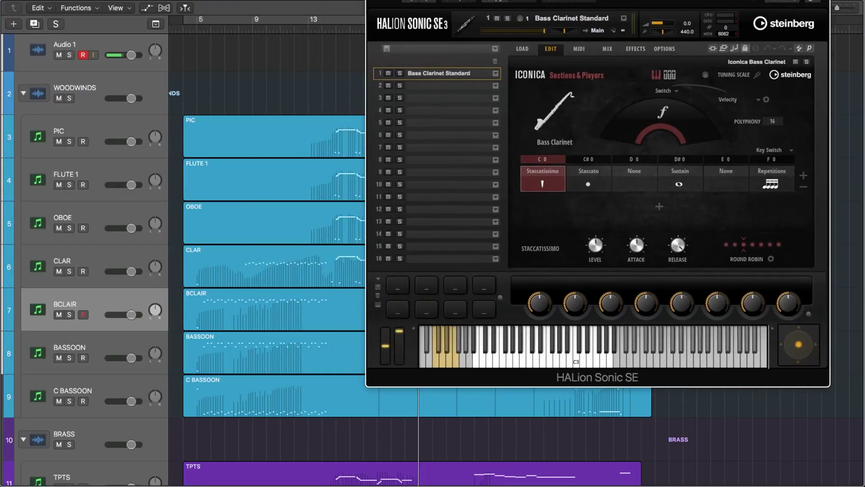
Open the BCLAIR region in the Piano Roll and place the playhead at about bar 5.
double_click(235, 307)
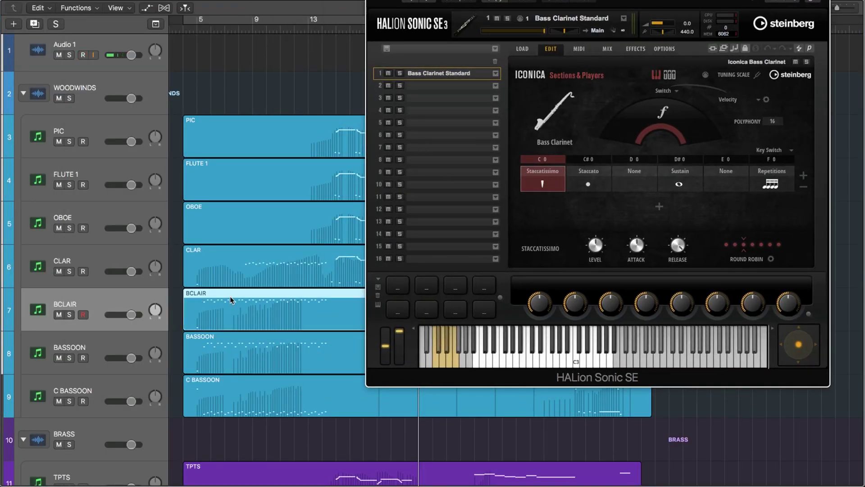
scroll(256, 309, left, 2)
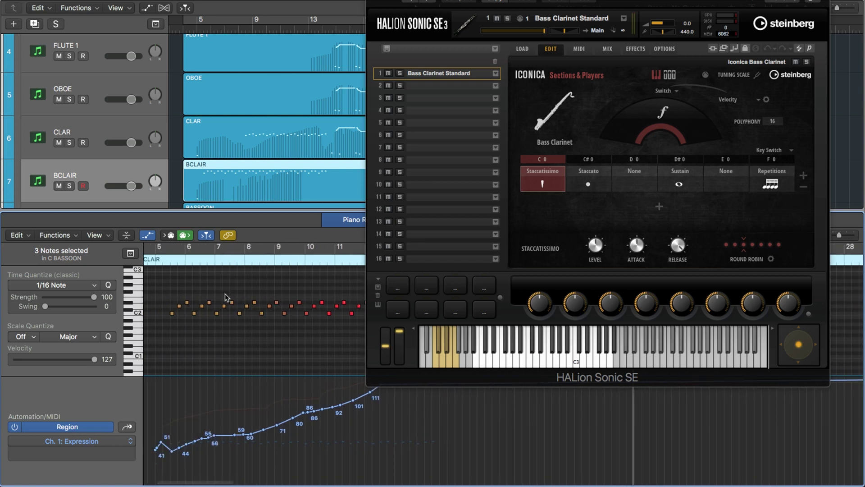
click(161, 262)
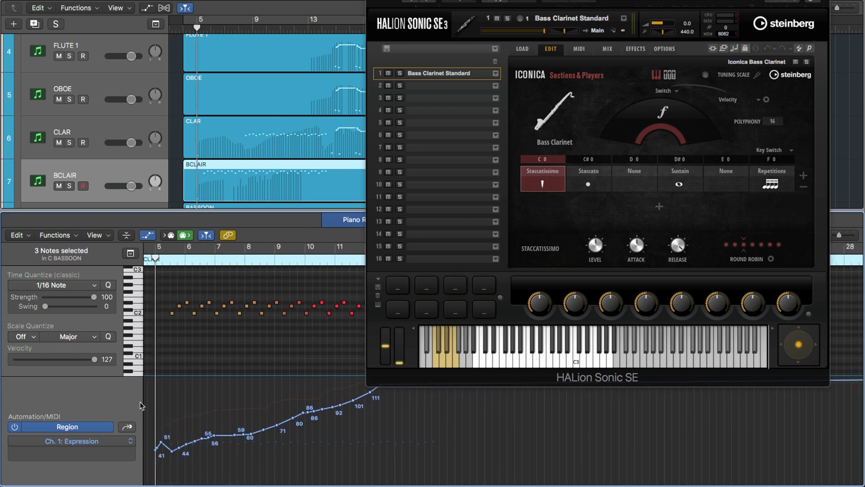
Audition the BCLAIR track in solo while following its notes and Expression curve, then clear the solo.
click(70, 186)
key(space)
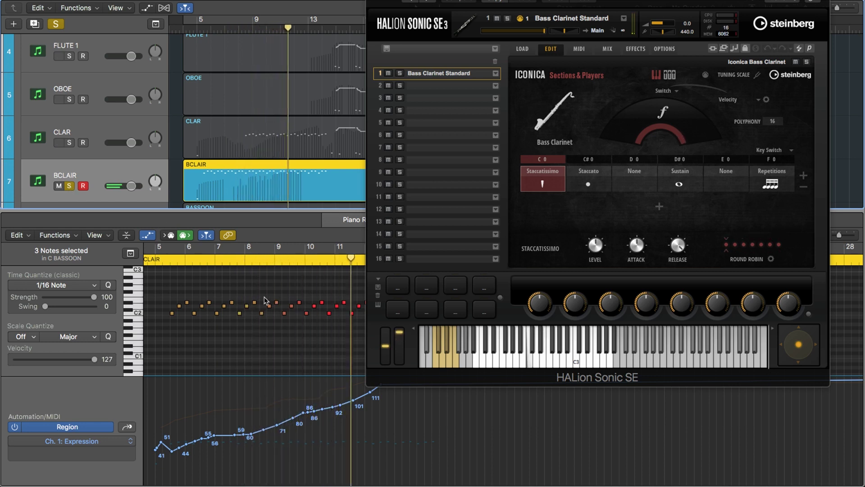
scroll(266, 301, right, 5)
scroll(266, 302, right, 2)
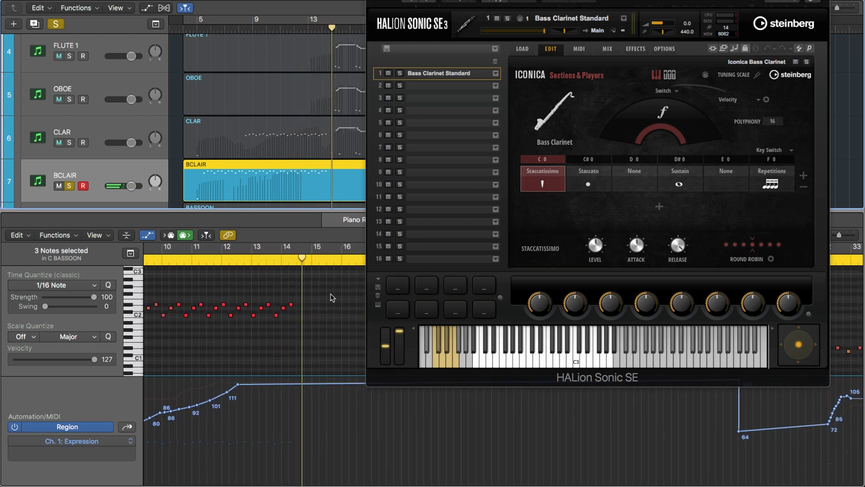
click(68, 186)
Hide the bass clarinet instrument window and the lower editor area to show only the arrangement tracks.
key(x)
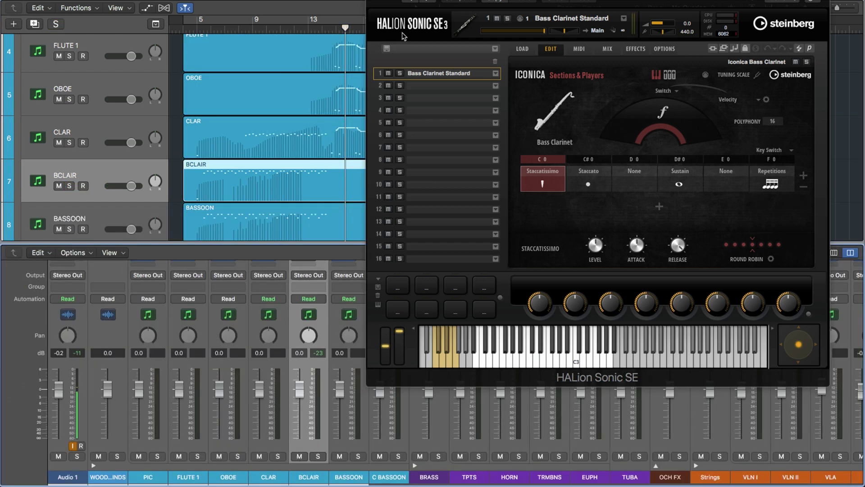
key(v)
key(x)
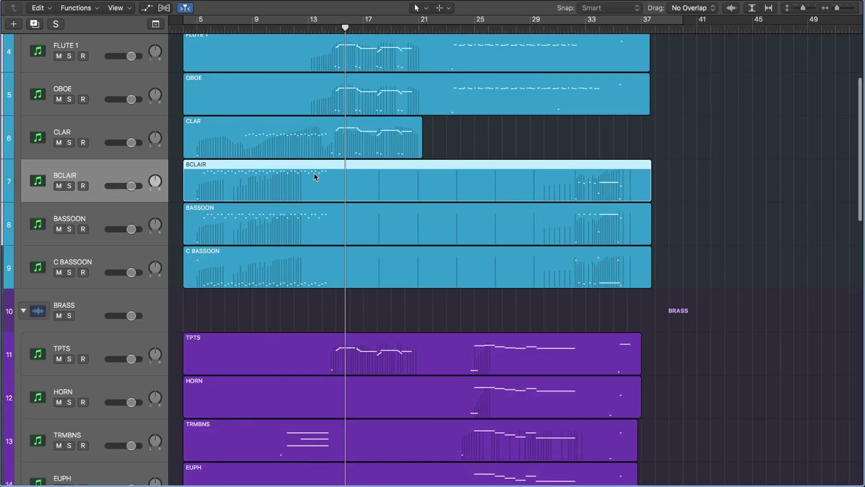
Select the TPTS track and audition the whole brass section in solo, then stop playback and clear the solo.
scroll(315, 177, up, 1)
scroll(314, 177, down, 5)
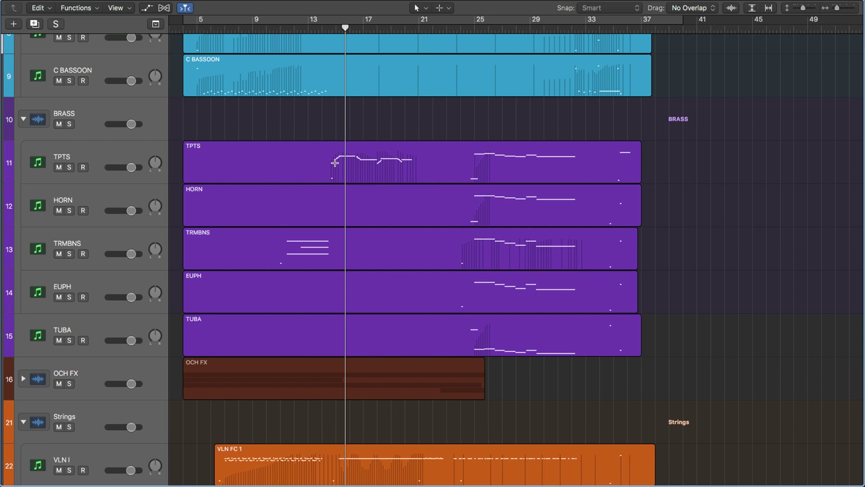
click(121, 157)
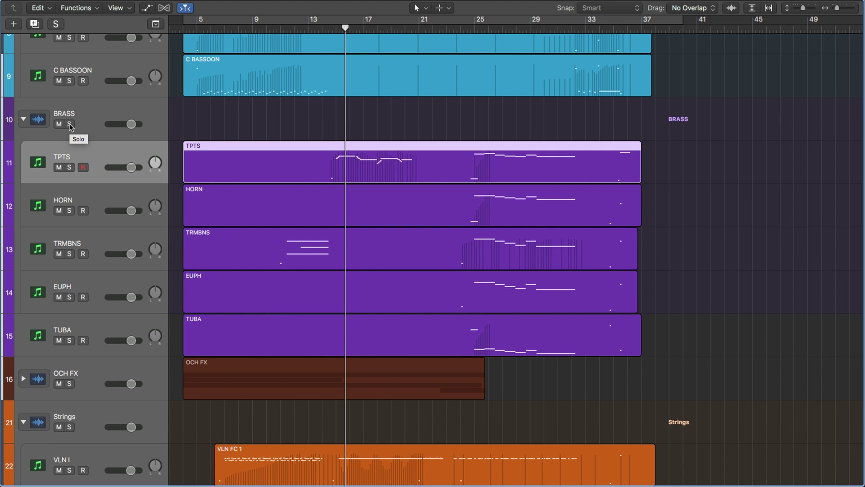
double_click(266, 31)
key(ctrl+s)
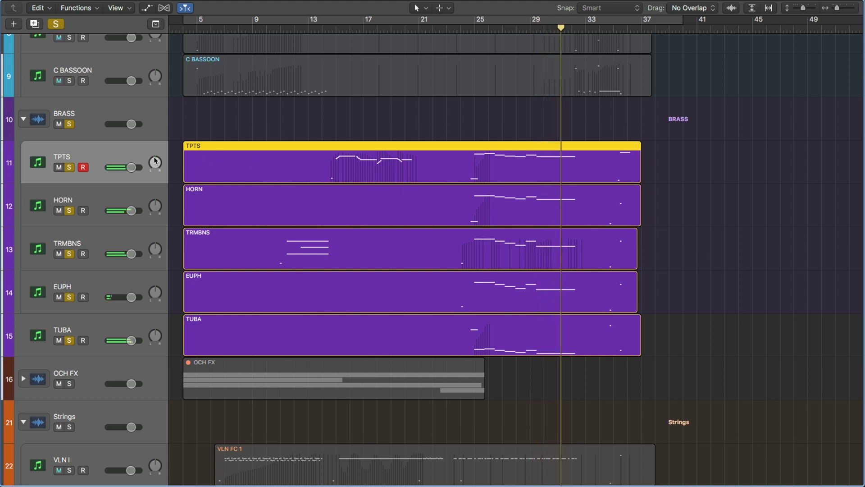
key(space)
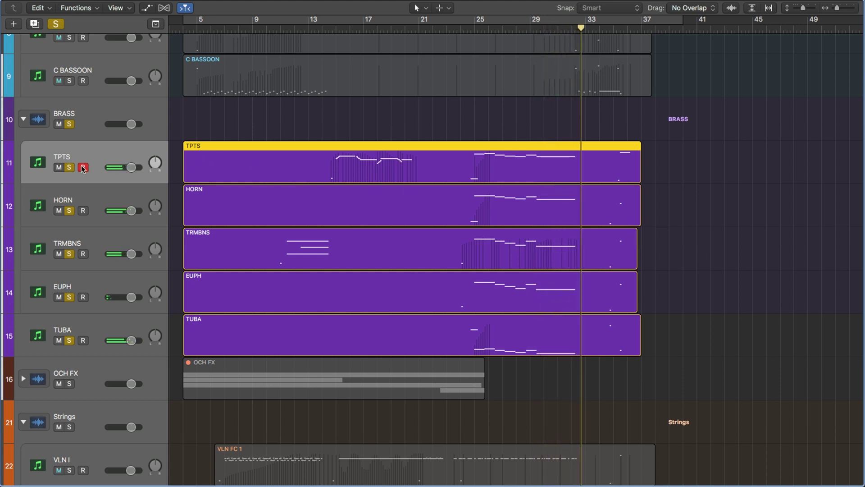
click(70, 167)
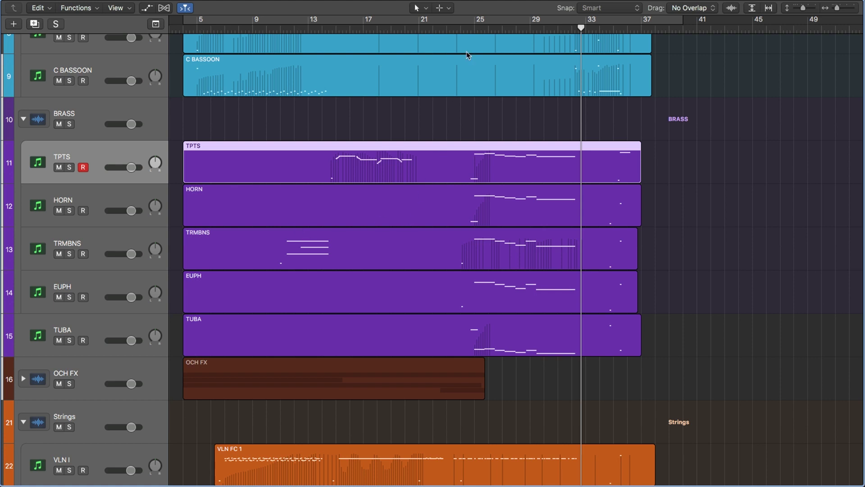
Place the playhead at about bar 24 and select all five brass regions, from TPTS to TUBA.
click(461, 32)
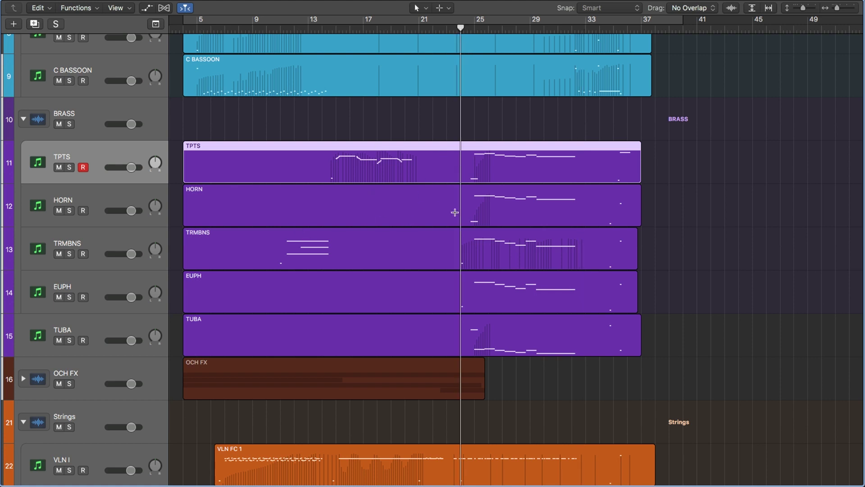
scroll(487, 204, up, 8)
scroll(487, 203, down, 12)
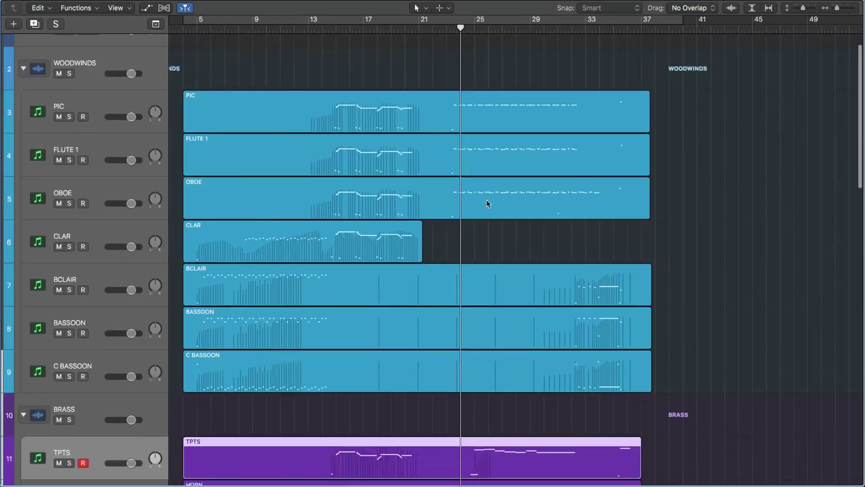
scroll(487, 203, down, 3)
scroll(487, 203, up, 8)
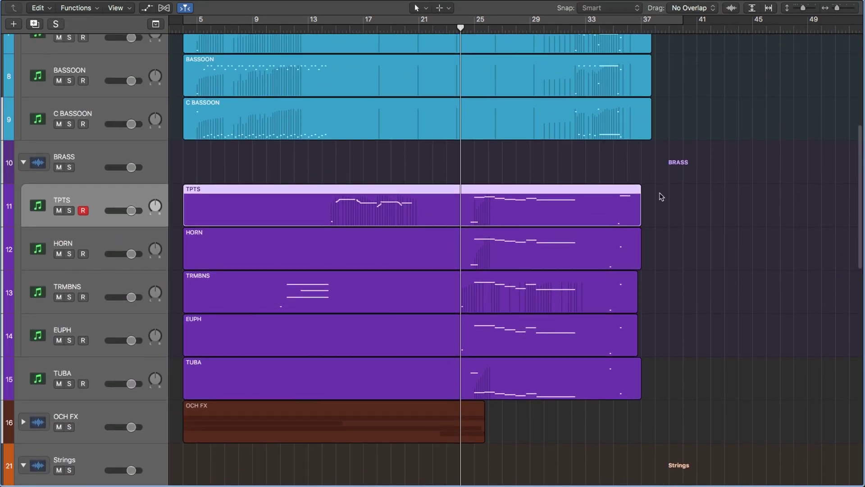
drag(665, 195, 520, 381)
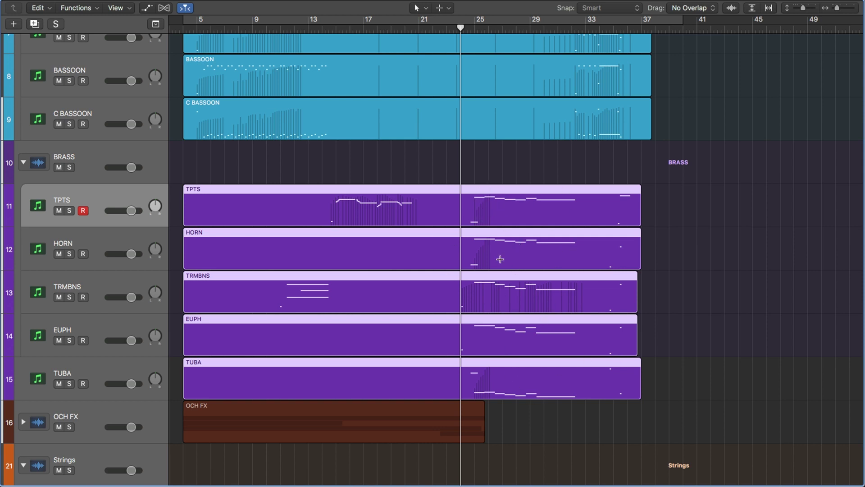
Examine which woodwind and string regions accompany the brass passage from about bar 24 onward.
scroll(530, 398, down, 10)
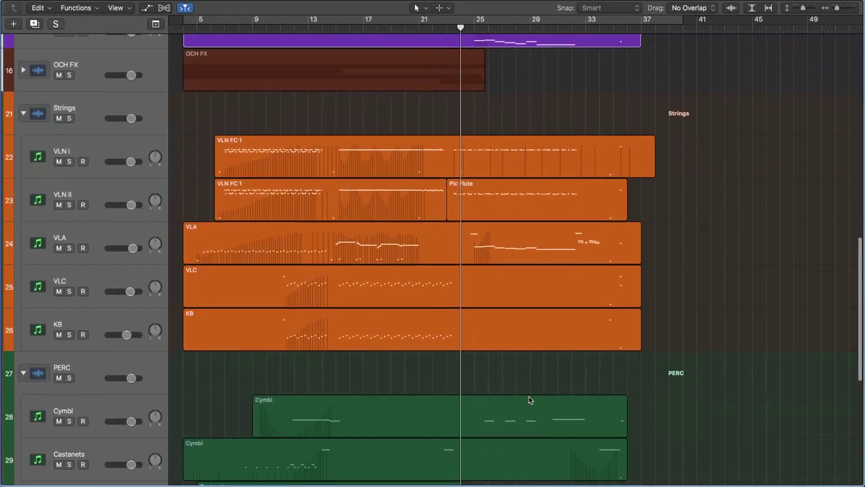
scroll(530, 400, up, 12)
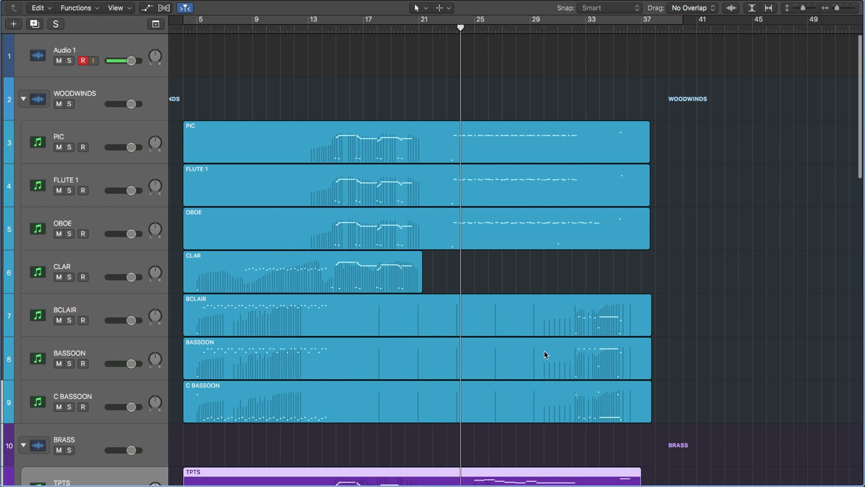
scroll(546, 353, down, 4)
scroll(544, 354, down, 3)
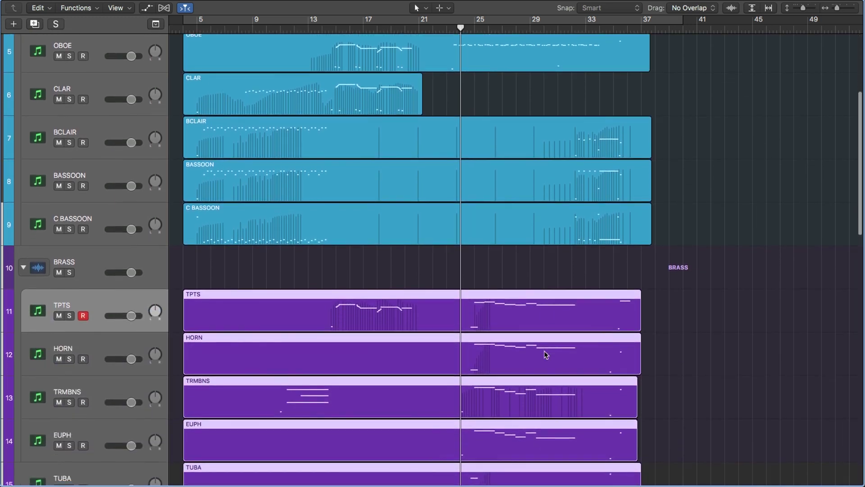
scroll(516, 153, up, 1)
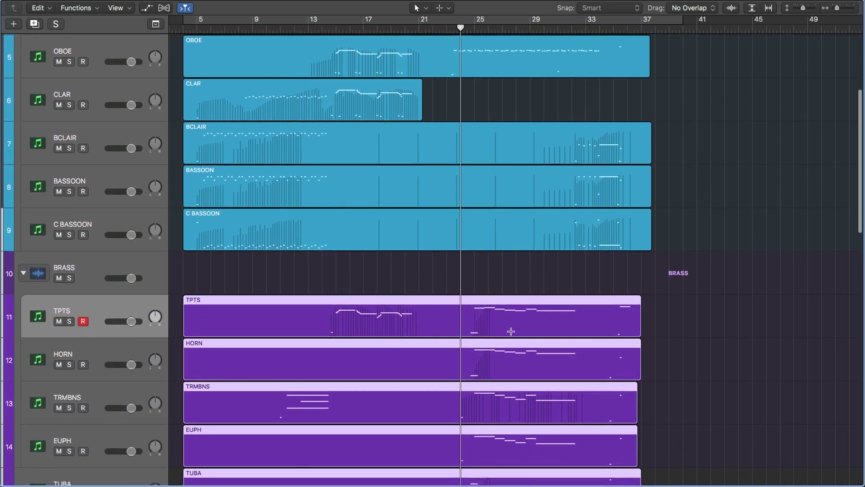
click(482, 142)
click(478, 178)
click(479, 222)
scroll(478, 220, up, 5)
scroll(478, 220, down, 20)
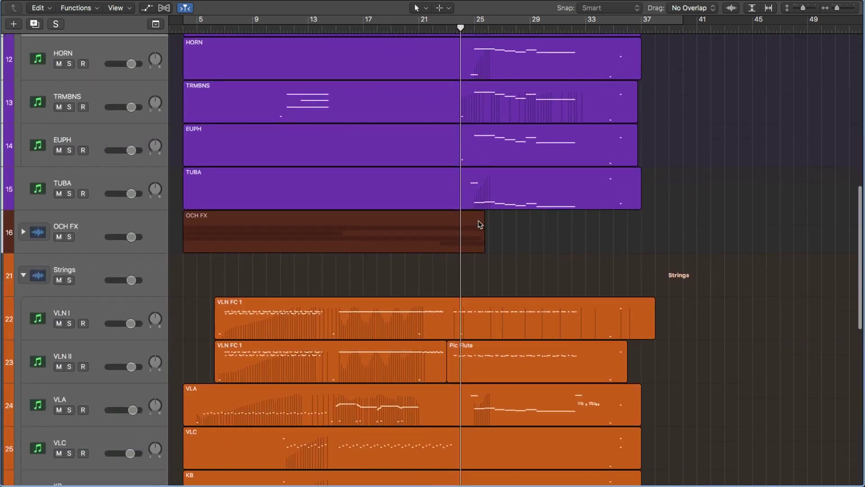
click(500, 338)
click(497, 383)
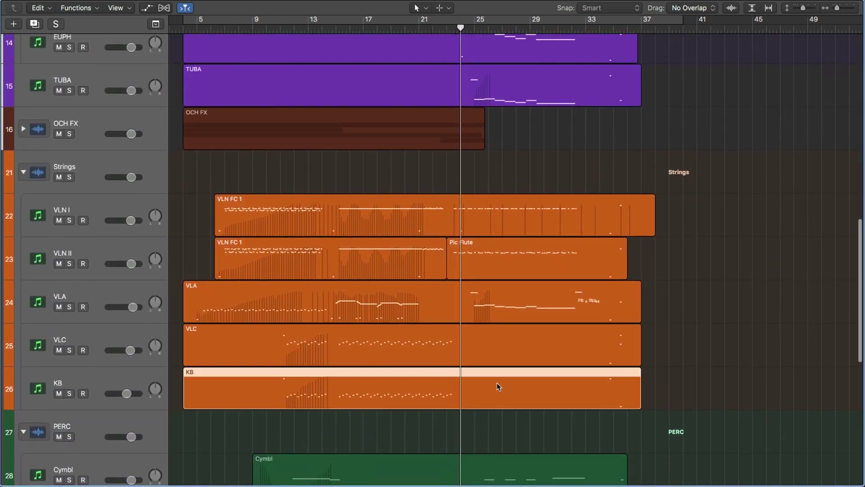
scroll(518, 178, up, 10)
scroll(519, 179, up, 20)
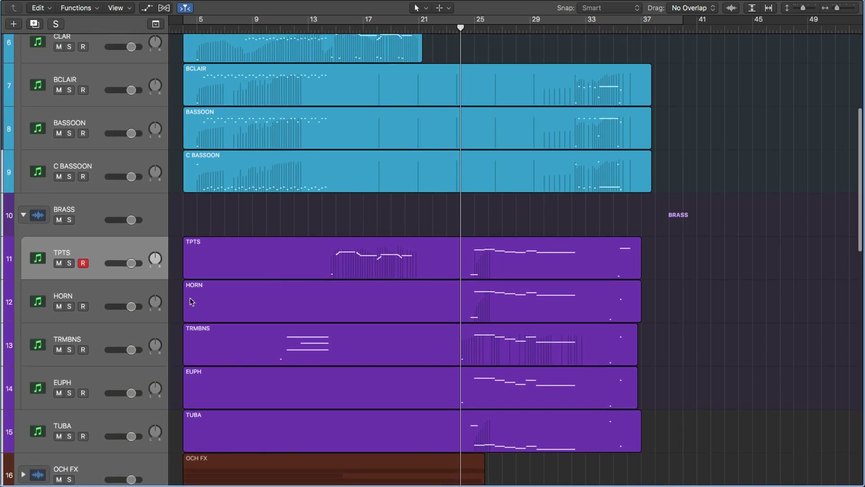
Open the Iconica Trumpets from the TPTS channel strip and keep its window beside the track headers over the arrangement.
key(x)
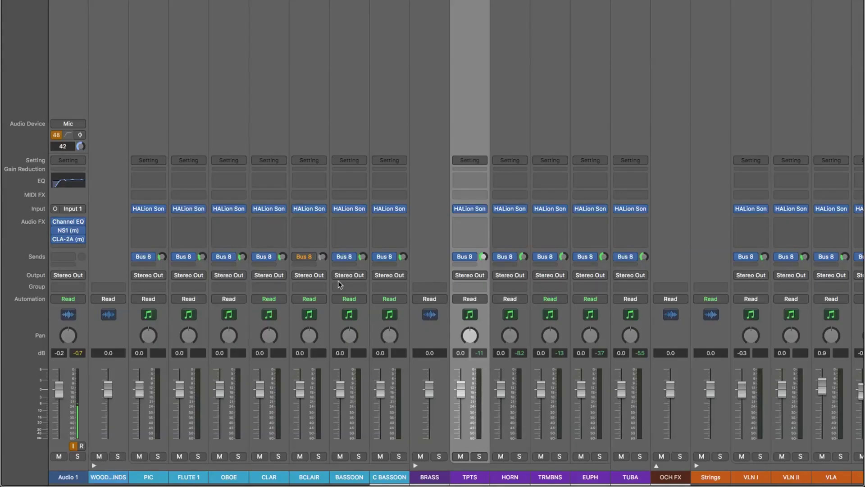
click(471, 209)
drag(324, 5, 715, 0)
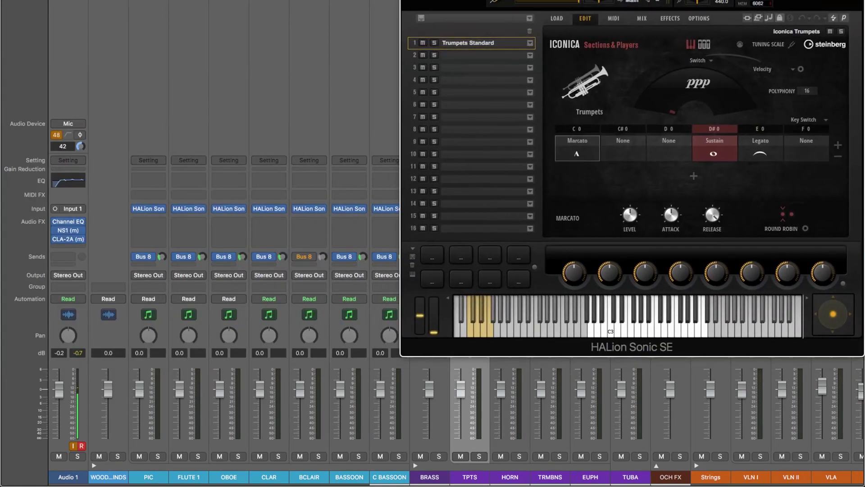
key(x)
Open the TPTS region in the Piano Roll with automation hidden, showing its key-switch notes, and place the playhead at about bar 14.
click(300, 244)
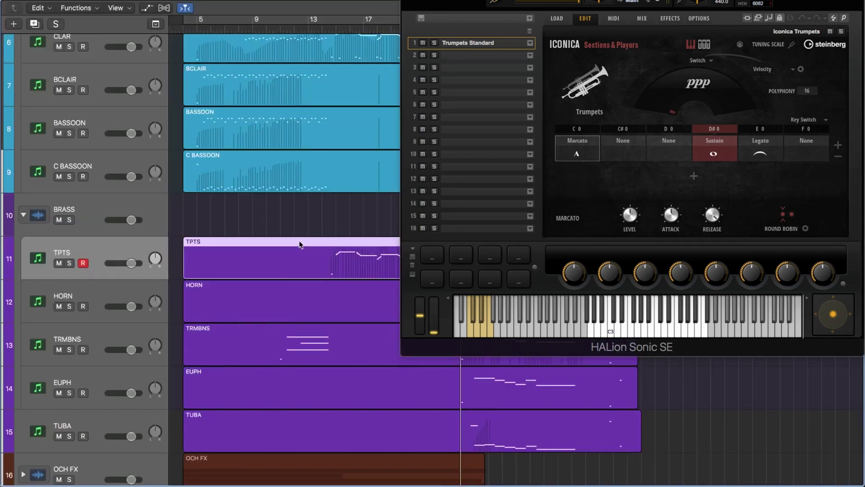
double_click(300, 245)
scroll(341, 310, right, 3)
click(252, 260)
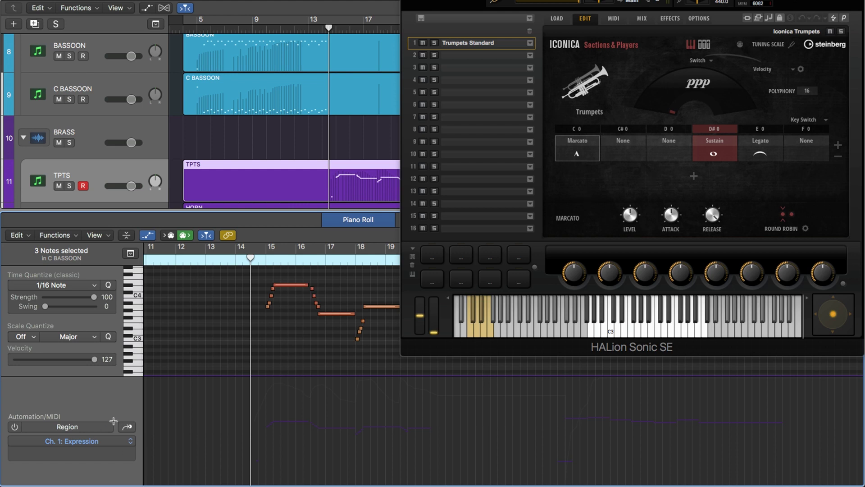
click(148, 236)
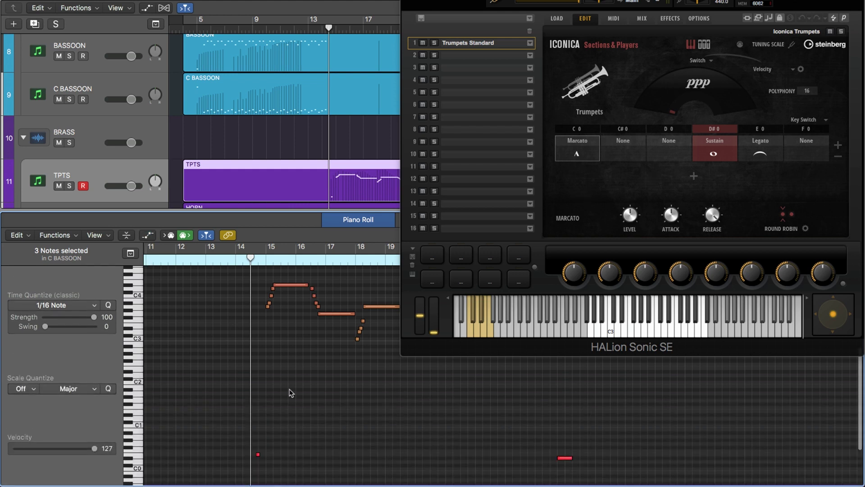
scroll(290, 390, right, 3)
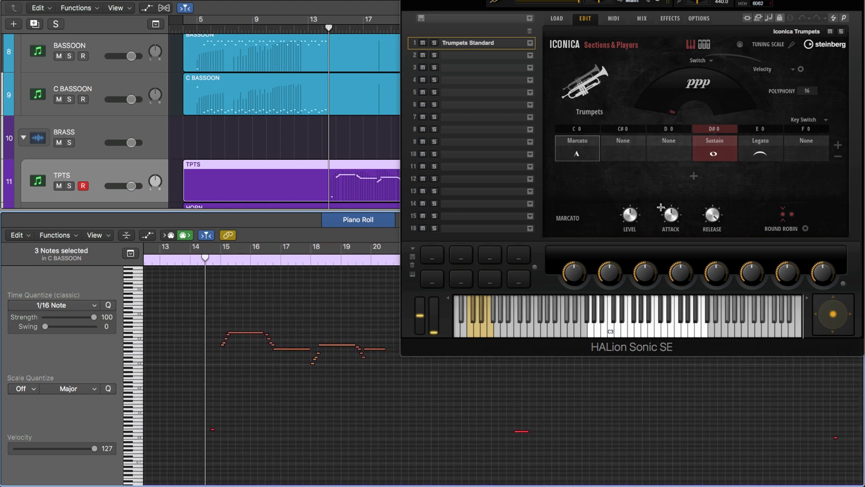
Review the trumpet articulations available for the D 0 key switch, then audition the TPTS track in solo and clear the solo.
click(676, 152)
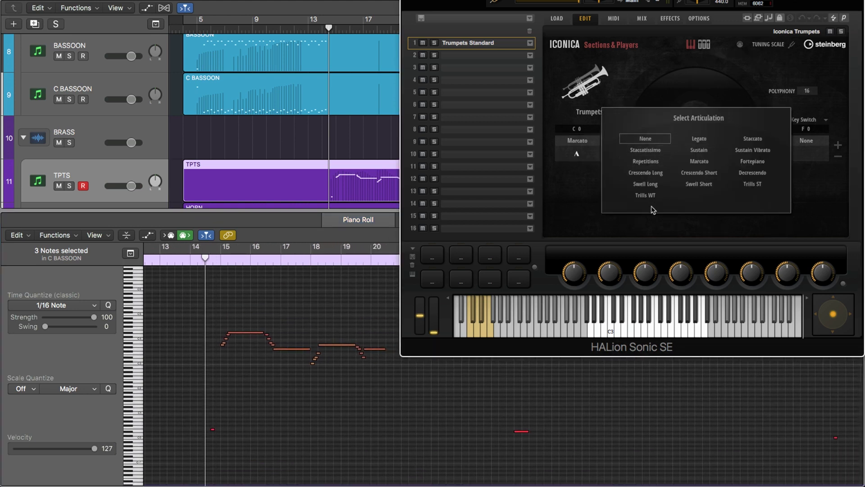
click(581, 199)
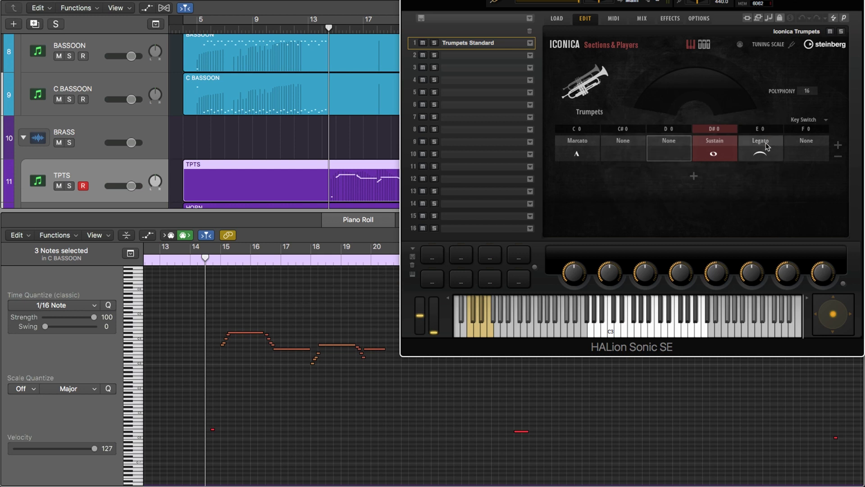
click(70, 186)
key(space)
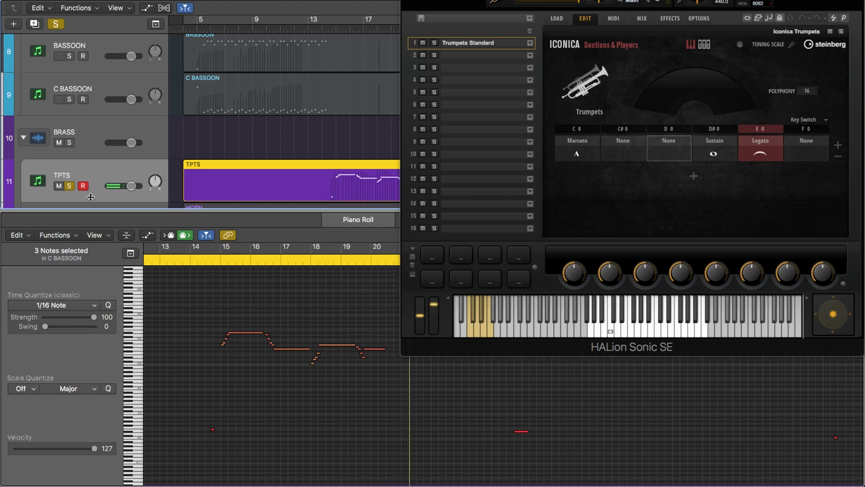
click(71, 187)
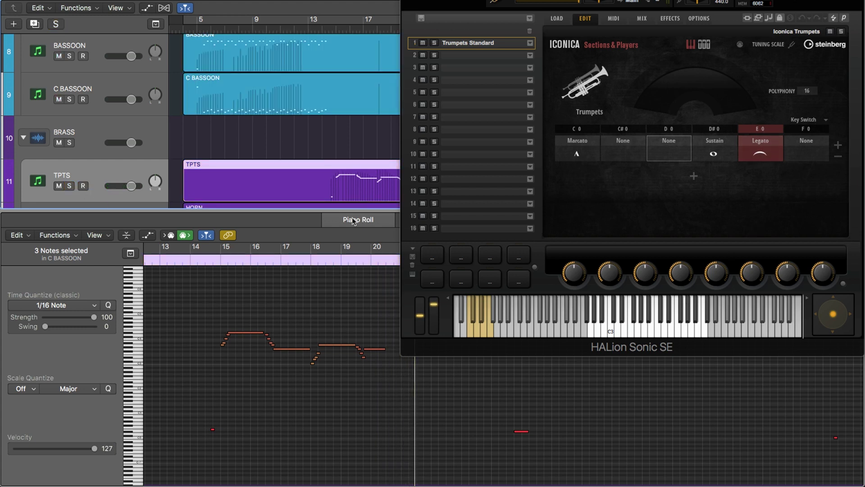
Hide the lower editor area and the trumpets instrument window to show only the arrangement tracks.
key(x)
key(x)
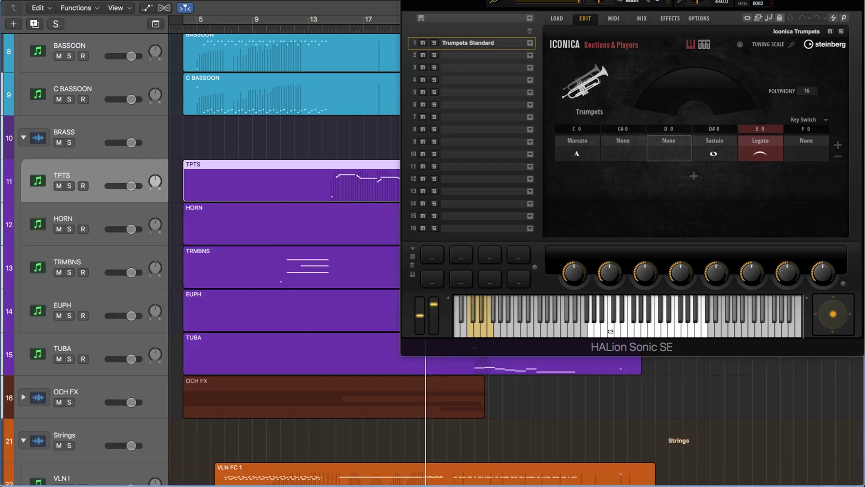
key(v)
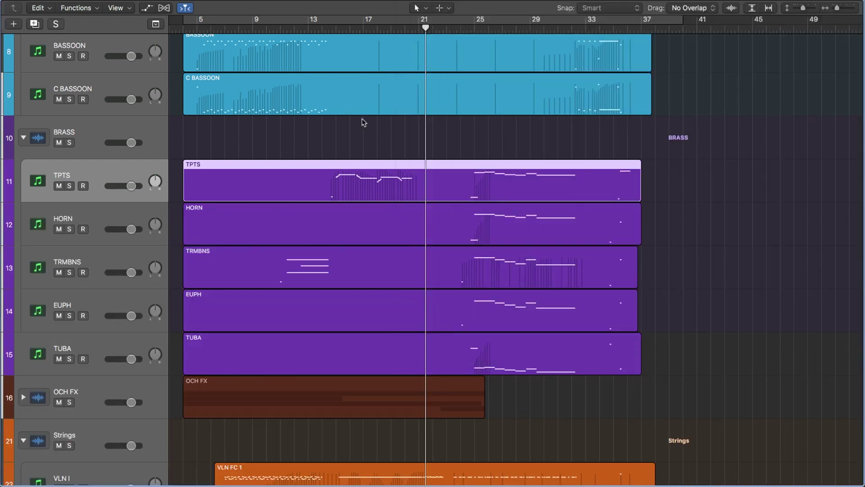
Bypass the Bus 8 sends on all brass channel strips from TPTS to TUBA, then return to the tracks.
key(x)
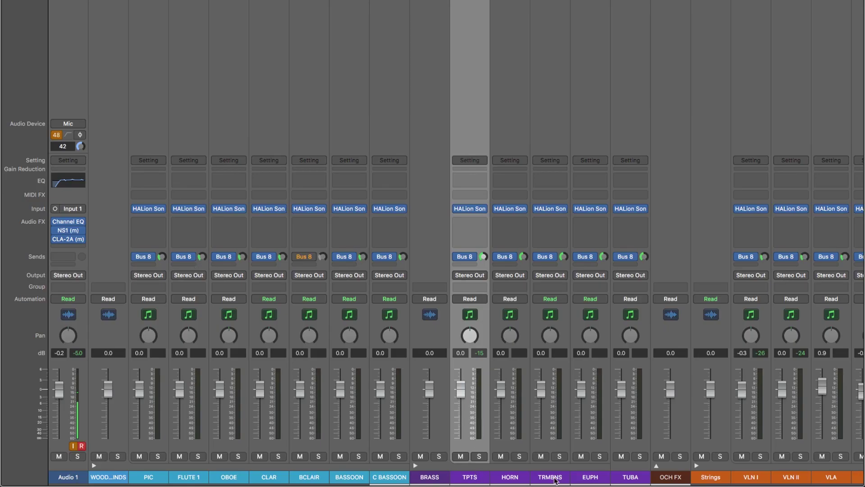
shift+click(645, 479)
click(619, 256)
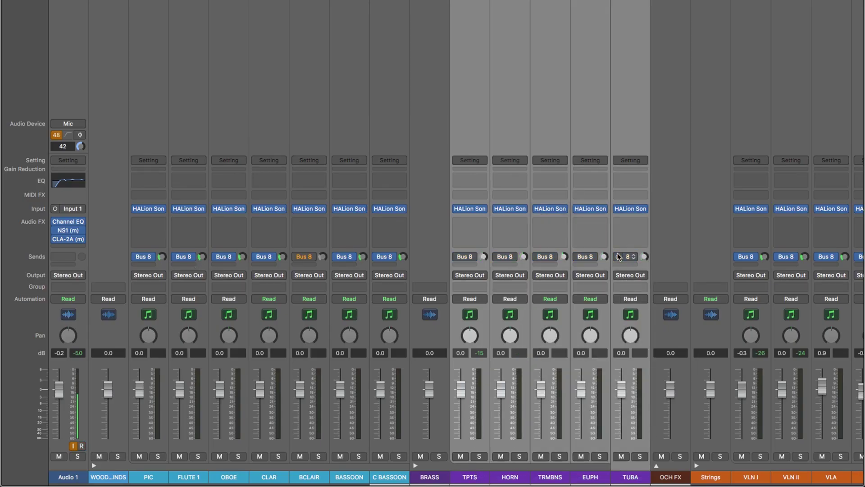
key(x)
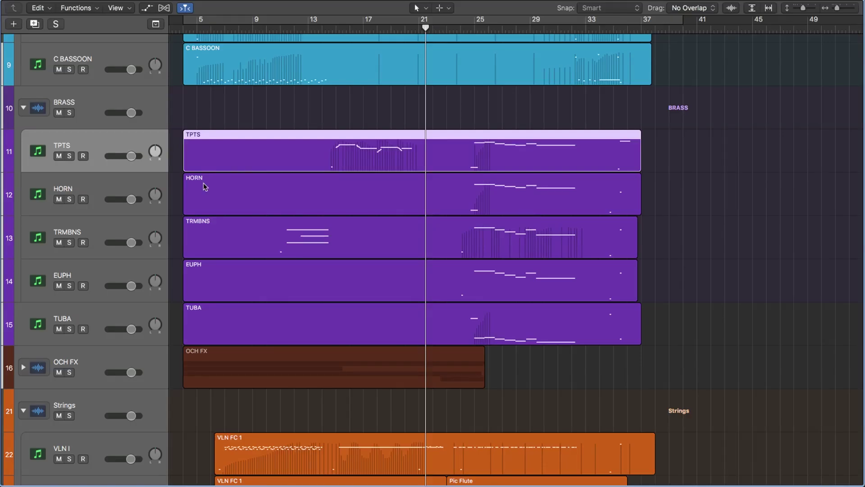
Audition the brass section in solo without its Bus 8 sends, then clear the solo and turn the sends back on.
click(70, 156)
click(70, 156)
key(ctrl+s)
key(space)
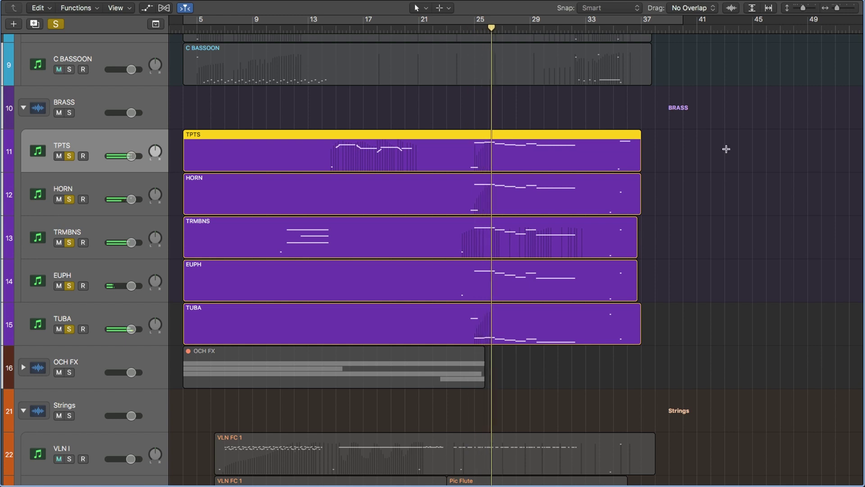
key(x)
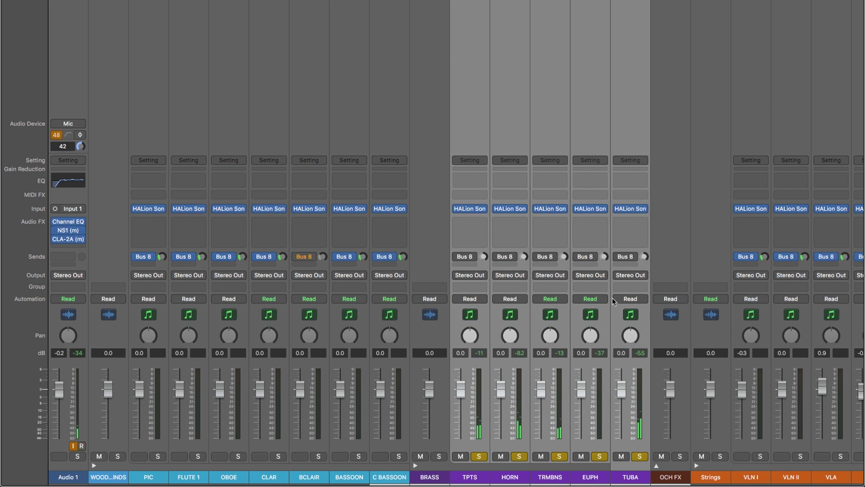
key(s)
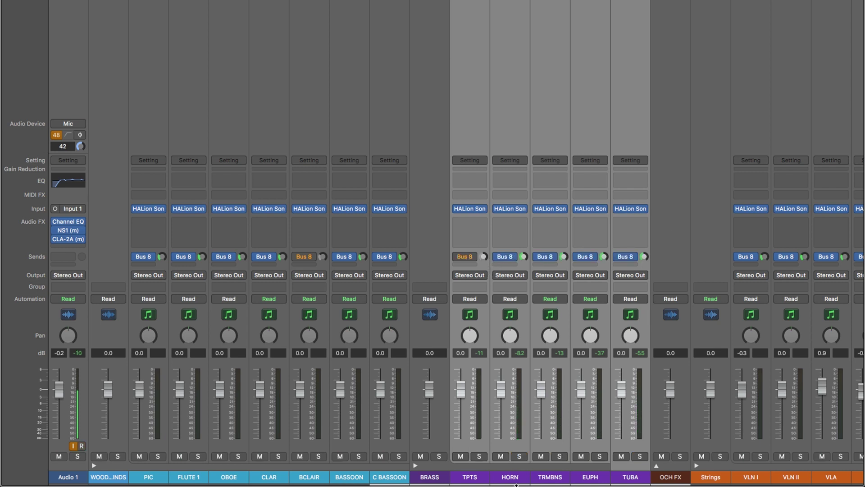
Review the Bus 8 sends across the string and percussion channels up to the Aux 1 reverb, then return to the tracks.
scroll(706, 298, right, 5)
scroll(706, 298, right, 10)
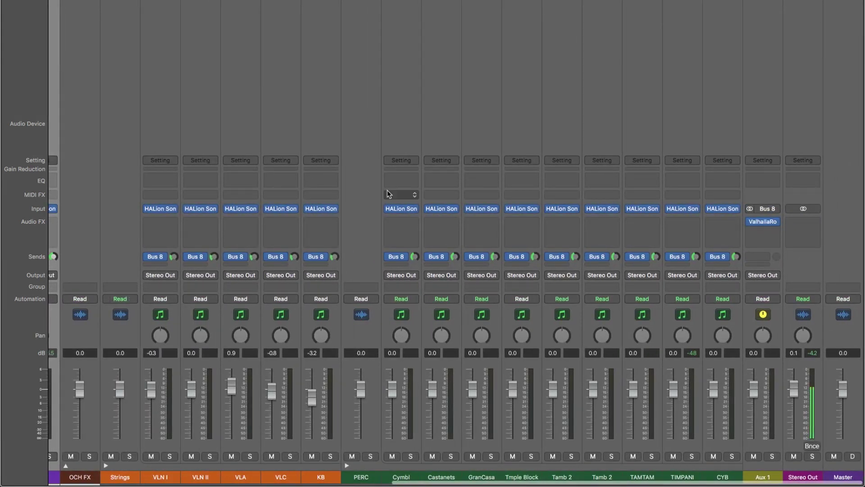
scroll(387, 194, left, 10)
key(x)
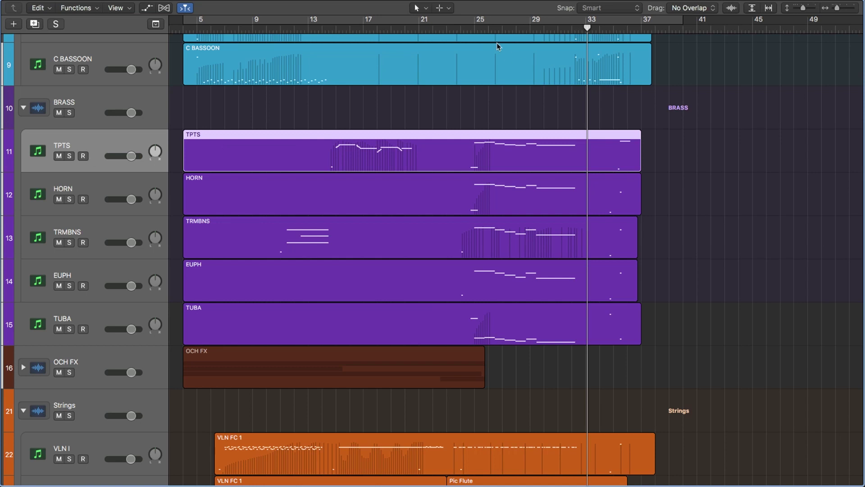
Audition the brass tracks in solo from about bar 23 with their sends active, then clear the solo.
click(461, 29)
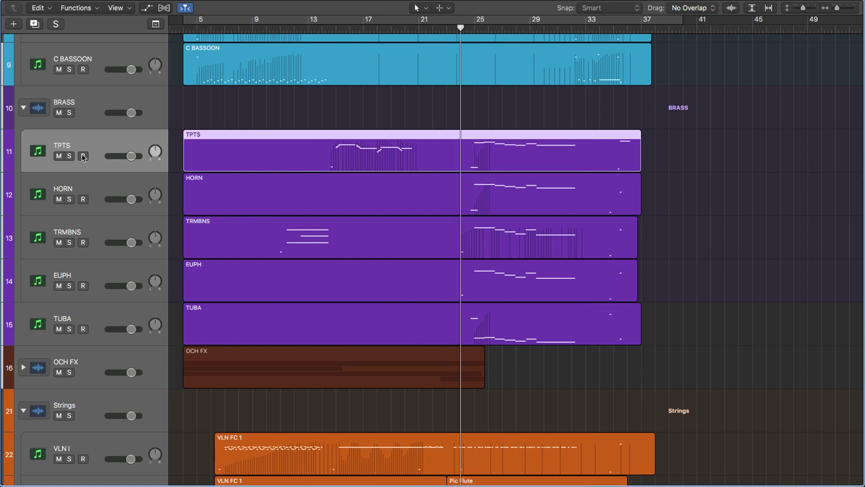
key(ctrl+s)
key(space)
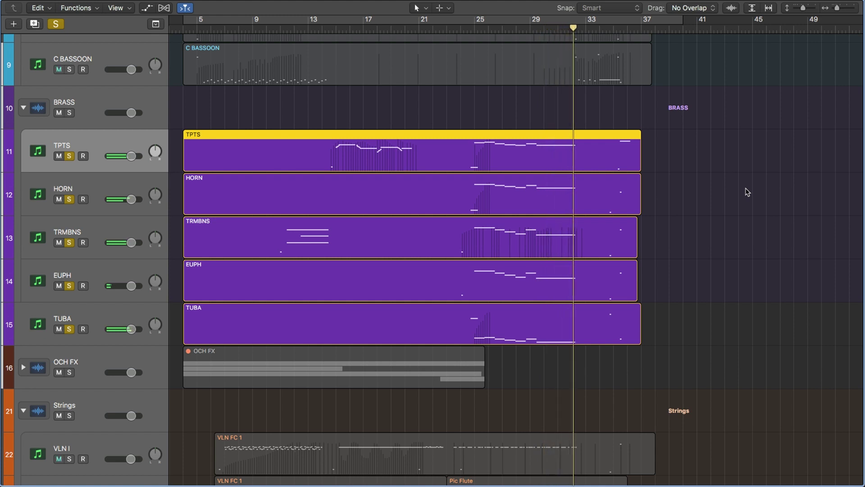
alt+click(69, 155)
click(69, 156)
click(69, 156)
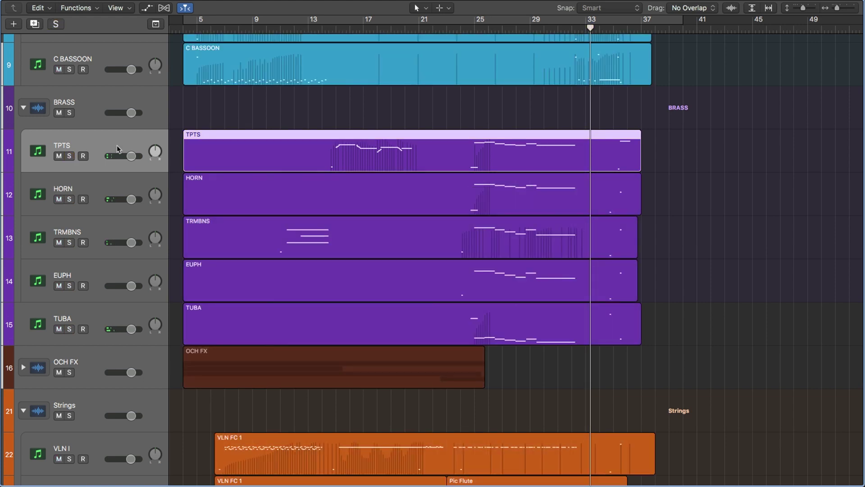
Open the trumpets instrument on the TPTS channel, show its microphone mixer and briefly toggle the ORTF microphone.
click(255, 219)
key(x)
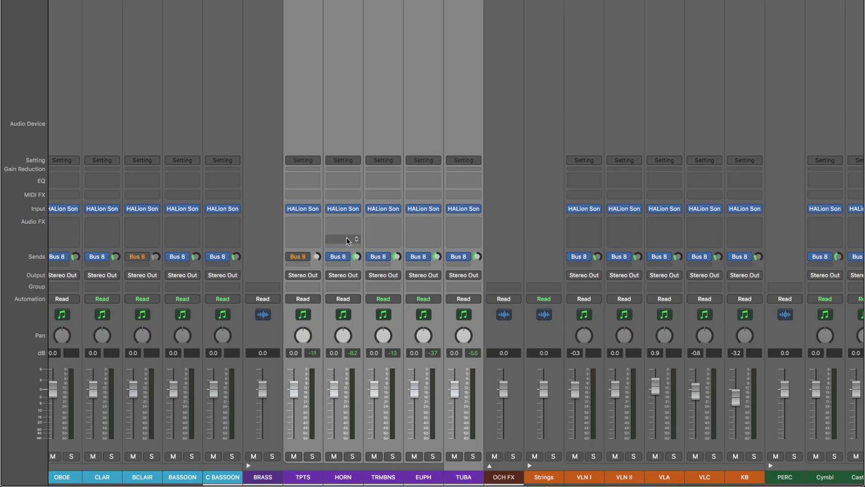
click(305, 209)
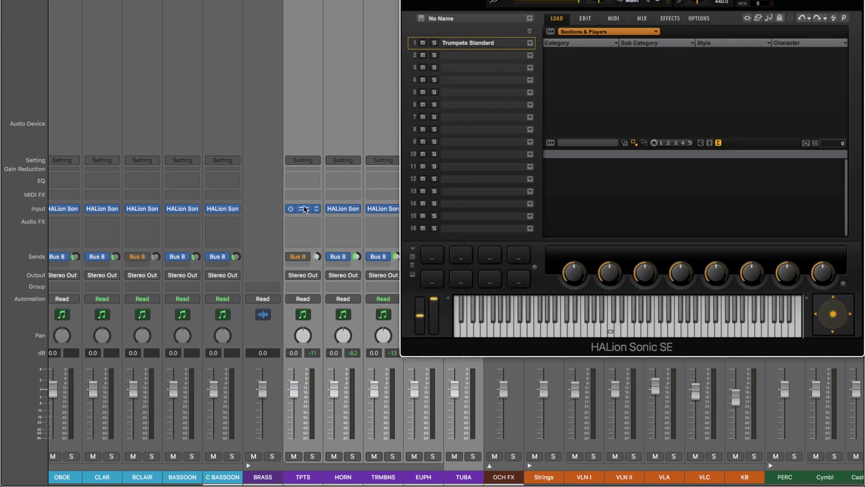
click(641, 18)
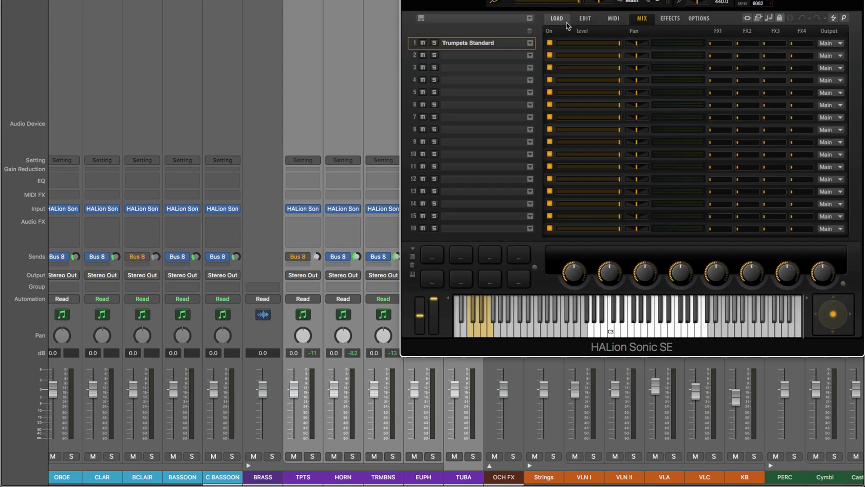
click(586, 20)
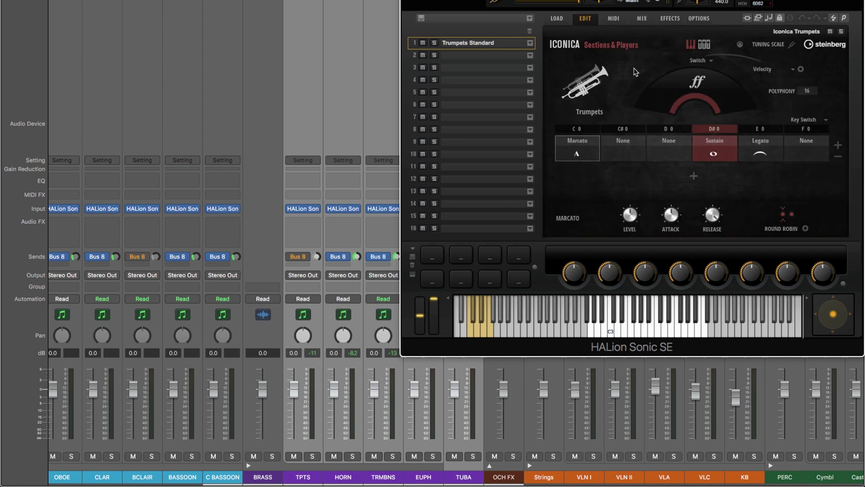
click(705, 44)
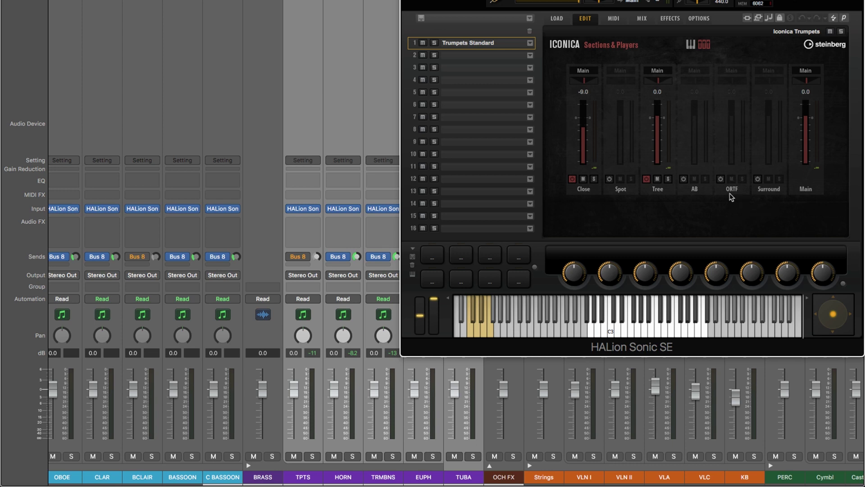
click(721, 180)
click(722, 179)
Review the trumpets instrument's preset browser, MIDI page and global disk streaming options, then return to its microphone mixer.
click(556, 18)
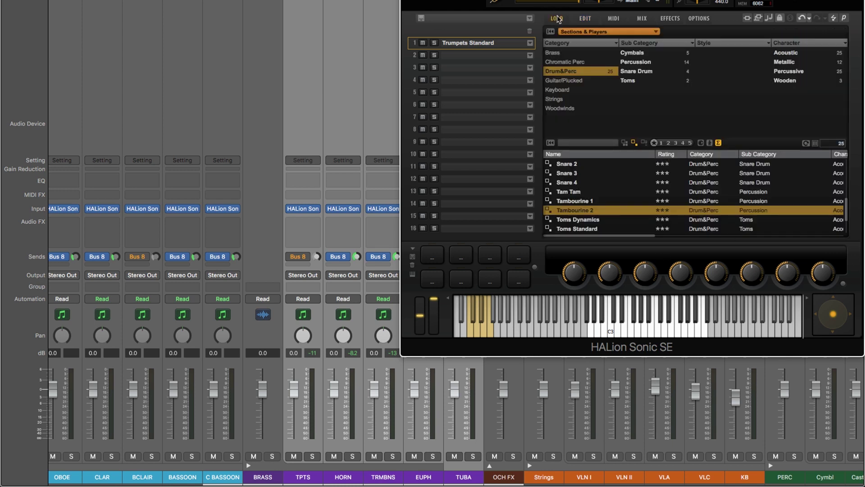
click(585, 19)
click(612, 20)
click(586, 18)
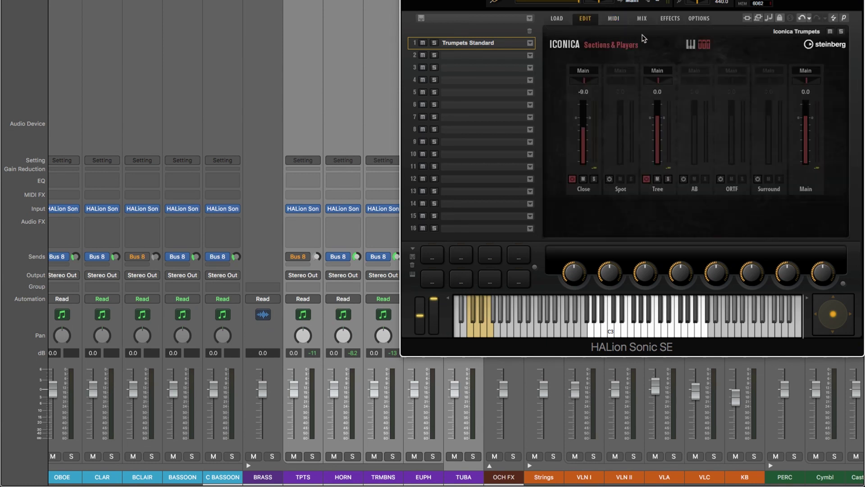
click(699, 18)
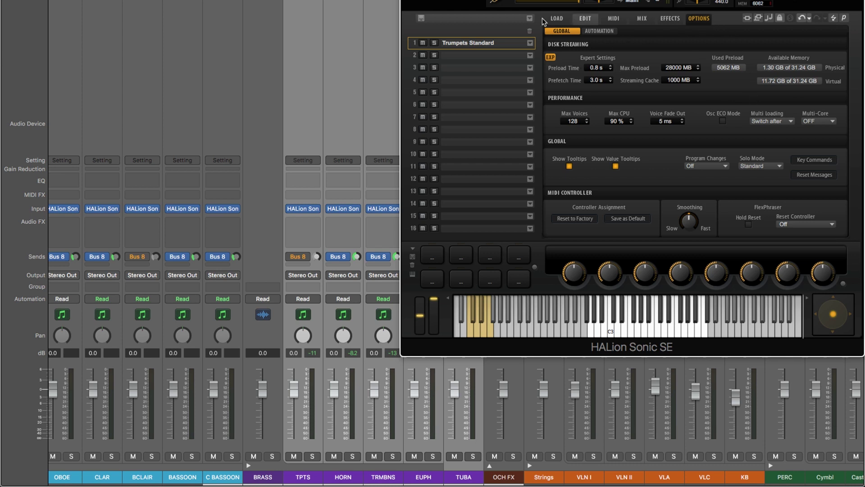
click(585, 18)
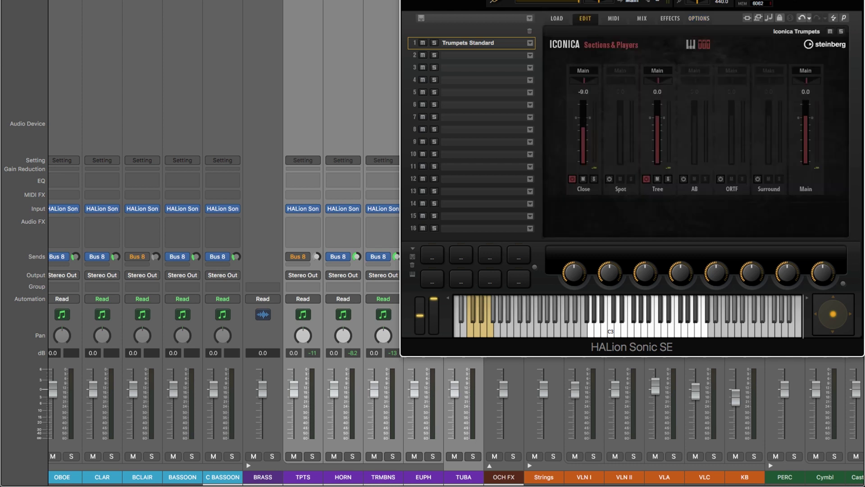
Close the trumpets instrument, review the percussion channel strips in the mixer, and bring up the PERC tracks in the arrangement.
click(399, 0)
scroll(381, 305, right, 10)
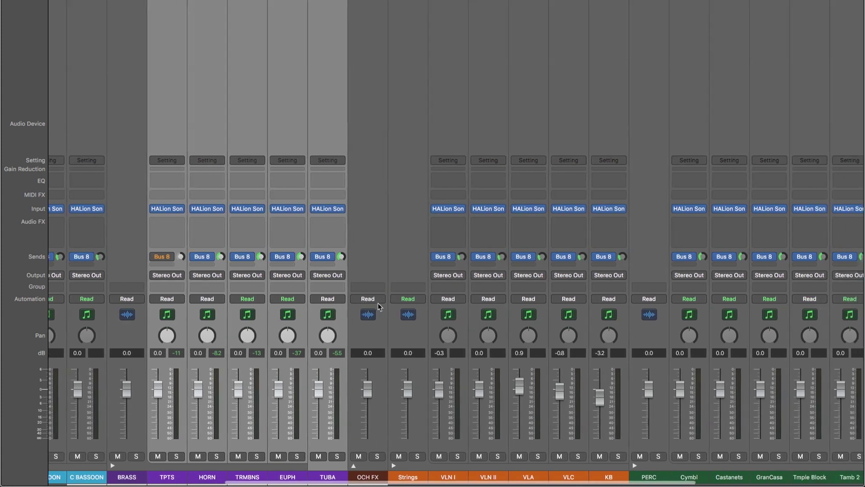
scroll(390, 275, right, 8)
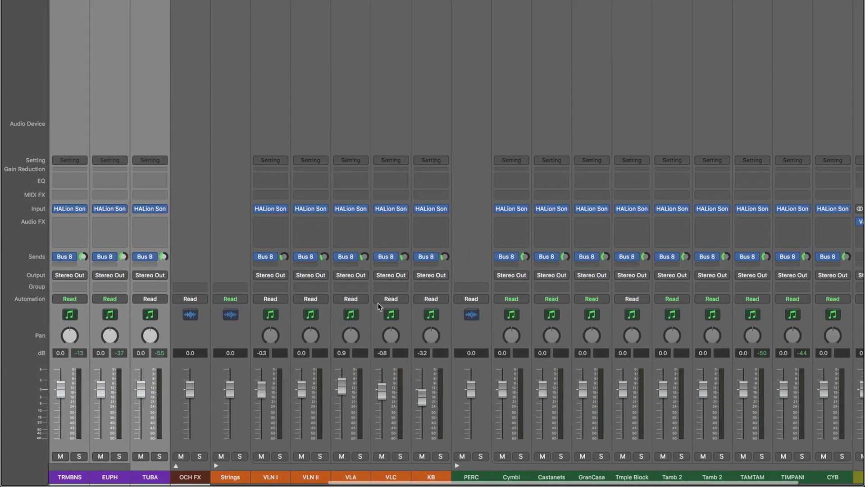
key(x)
scroll(297, 270, down, 15)
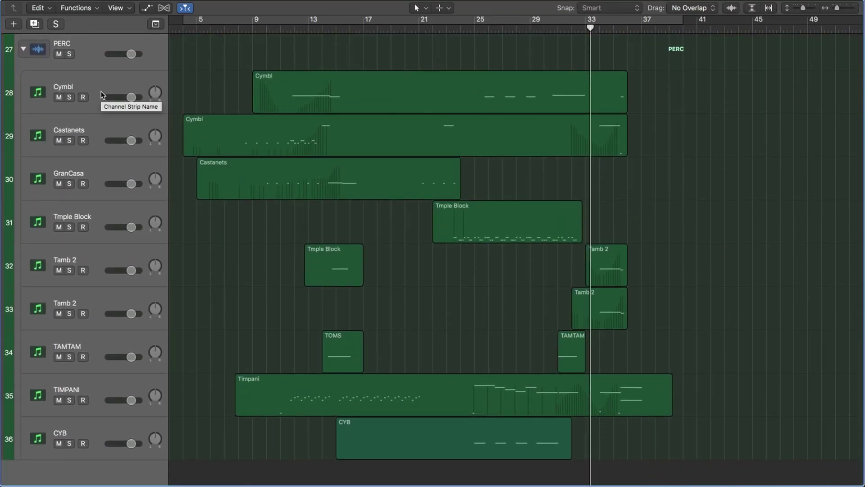
Audition the whole PERC section in solo from about bar 7, then clear the solo.
click(70, 54)
double_click(234, 30)
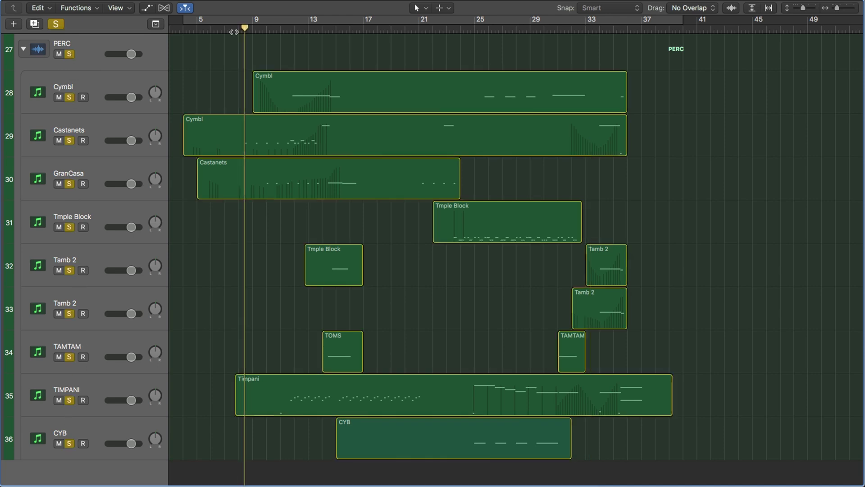
scroll(353, 99, up, 3)
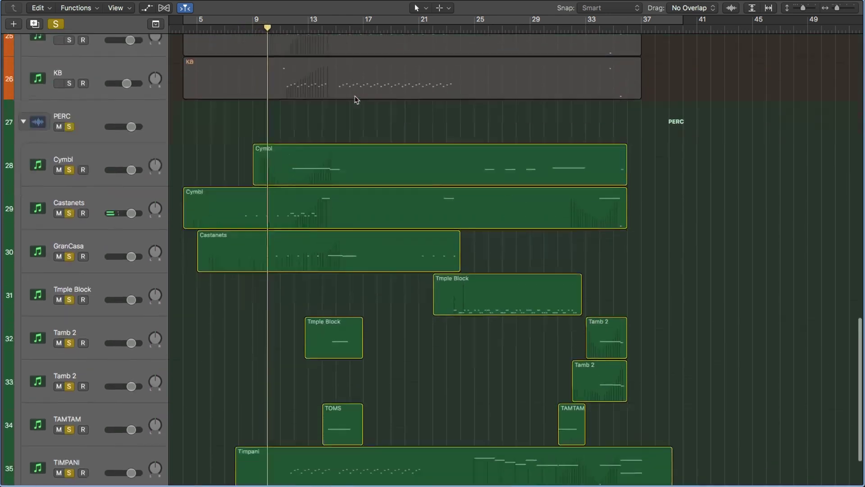
scroll(355, 100, down, 3)
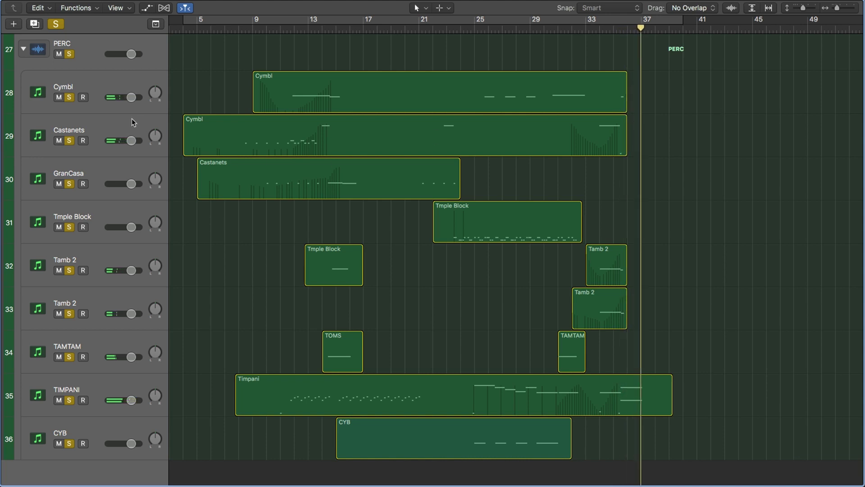
alt+click(70, 97)
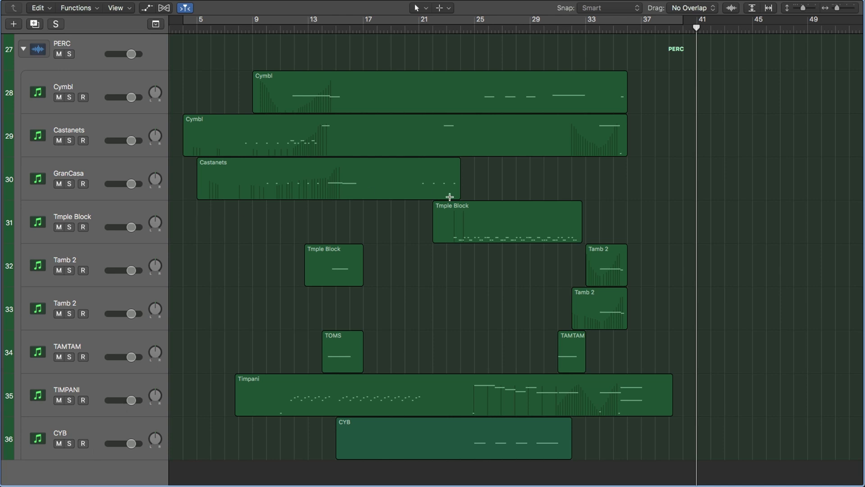
Select the Cymbl track and look back up through the arrangement's tracks.
click(108, 86)
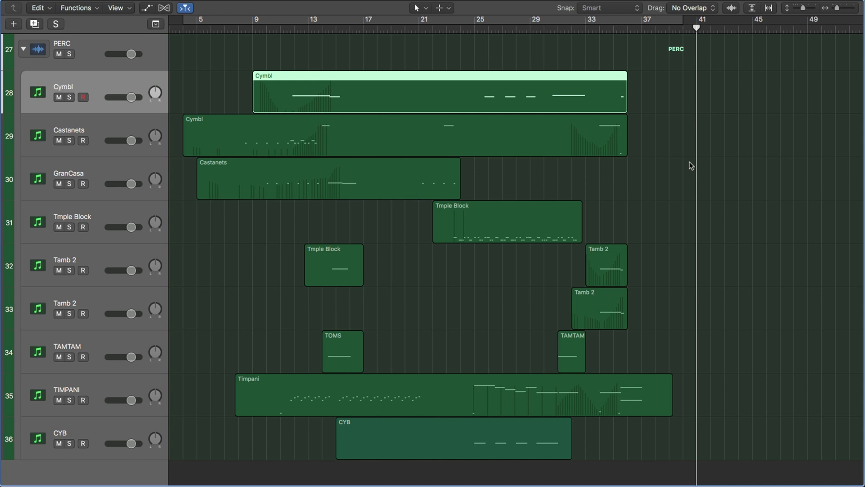
scroll(692, 166, up, 5)
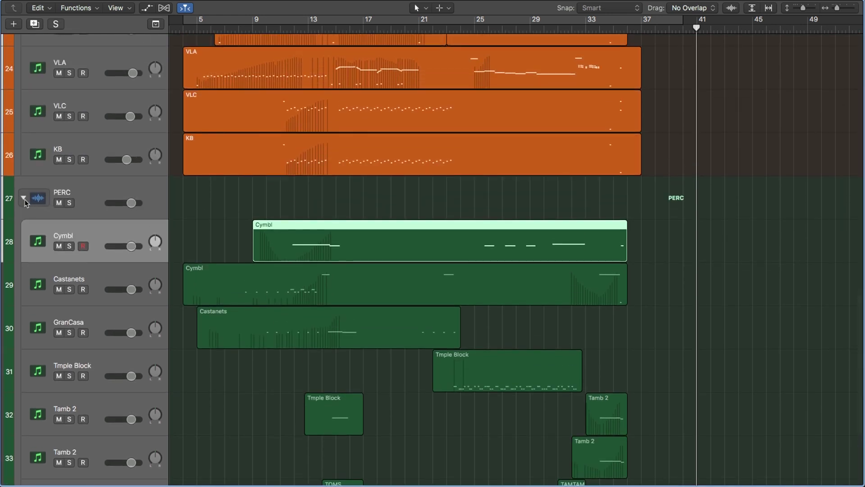
scroll(27, 204, up, 6)
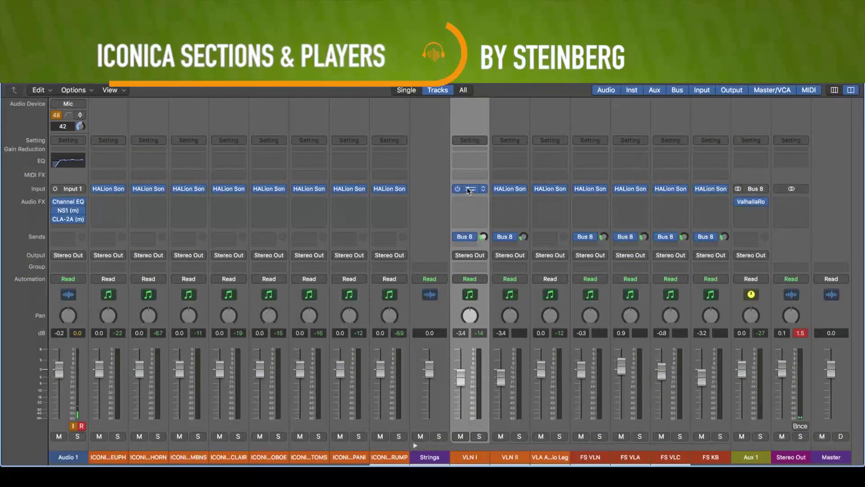
Open the VLN I instrument, check its string presets, and try the Violins I Dynamics key switches for Decrescendo, Crescendo Long and Swell Long.
click(467, 190)
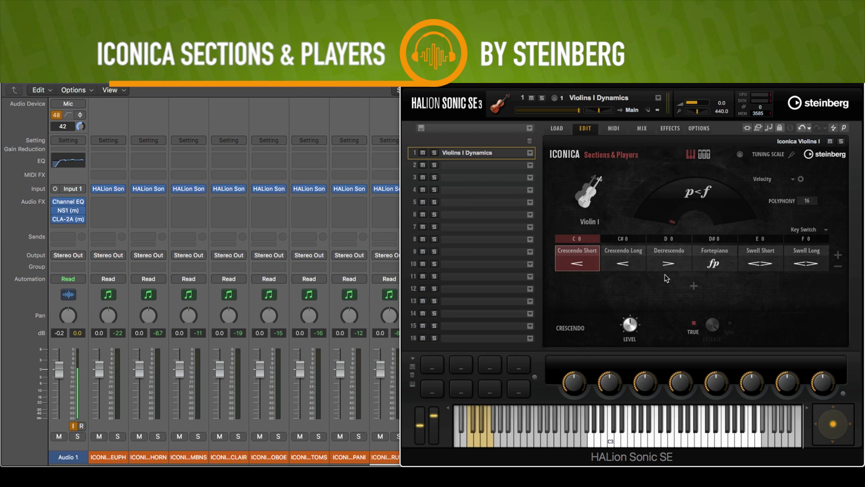
click(559, 129)
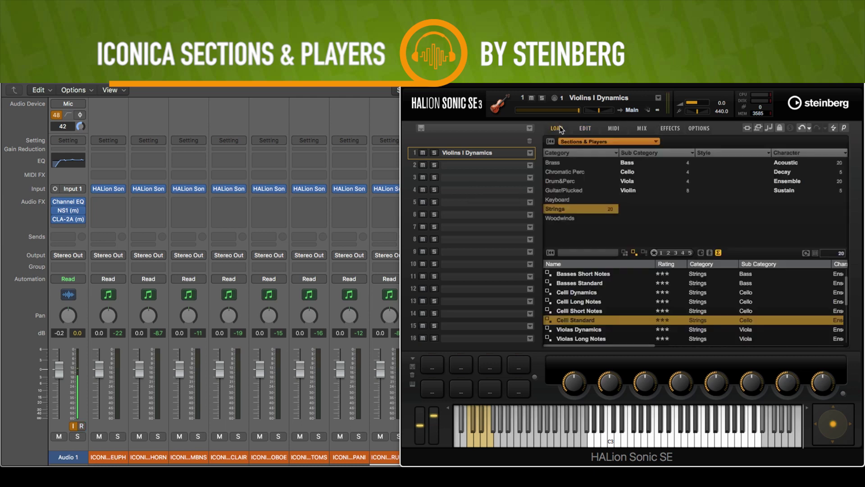
click(585, 128)
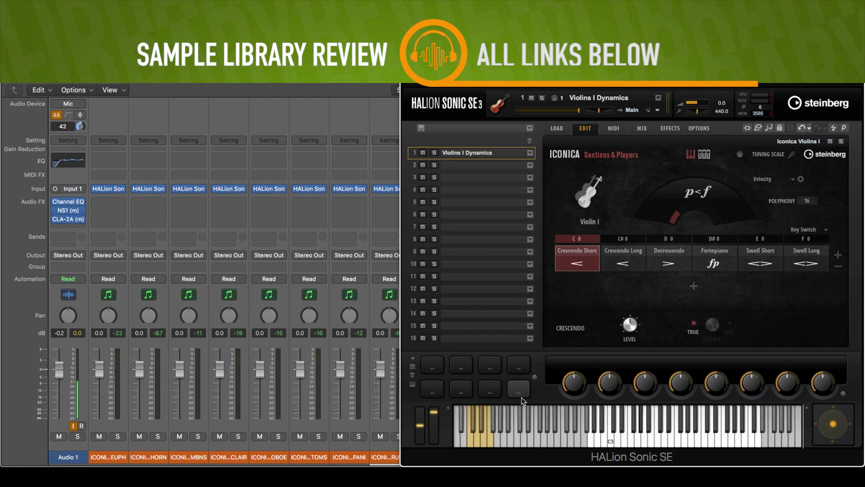
click(476, 433)
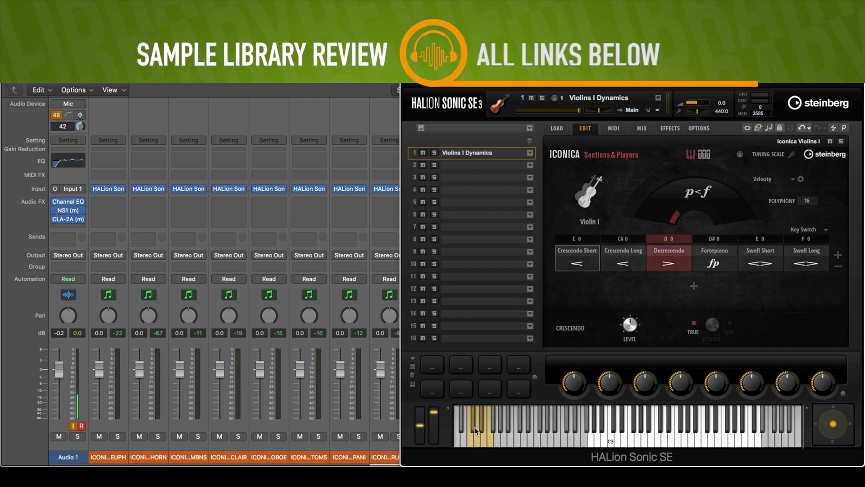
click(474, 431)
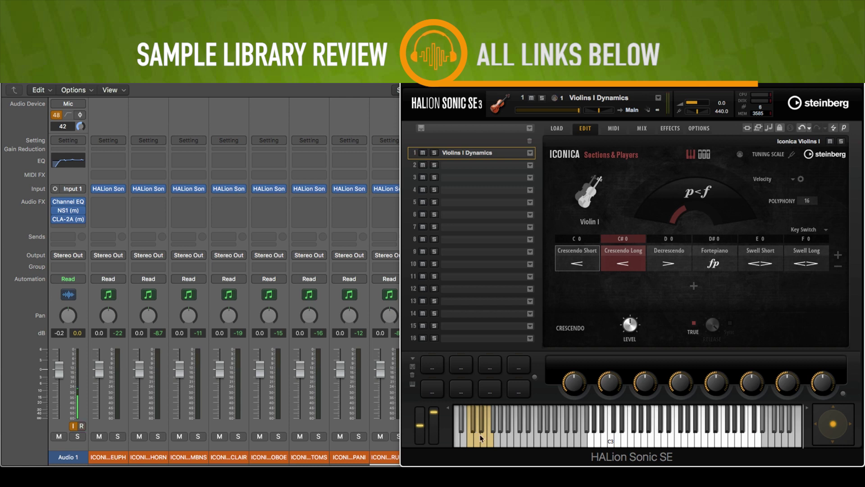
click(475, 445)
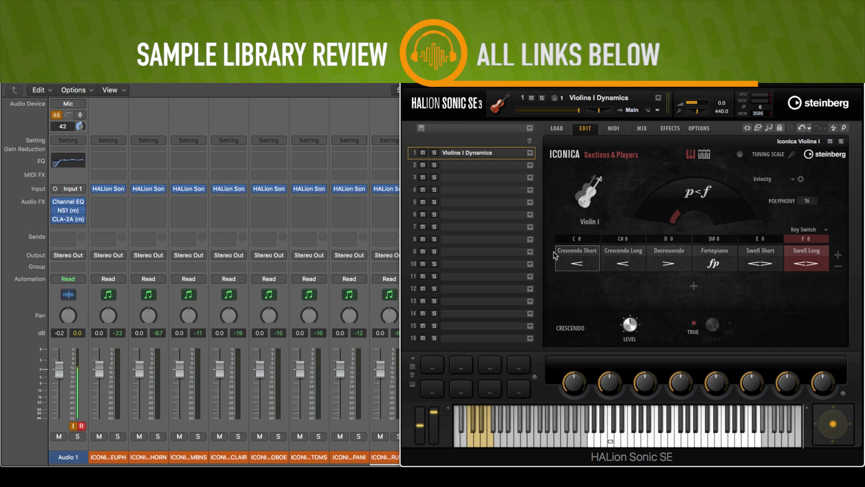
Load the Violins I Standard preset from the Strings category and select its Staccato articulation.
click(557, 128)
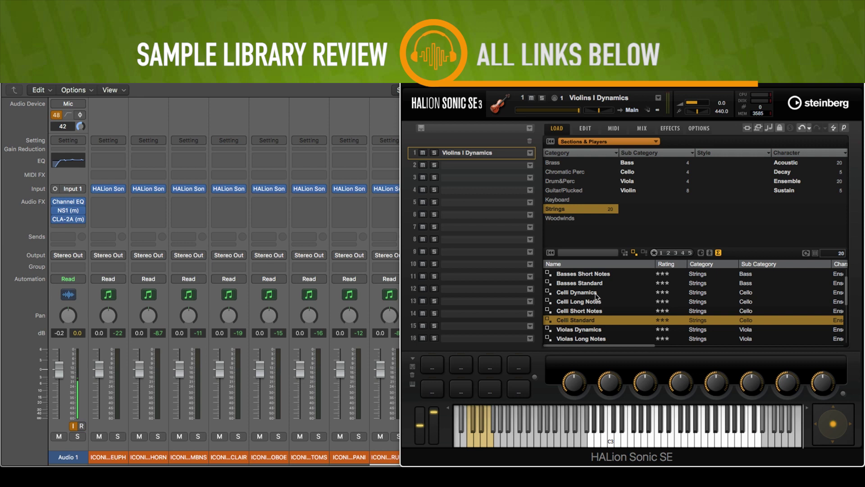
scroll(617, 316, down, 4)
scroll(617, 316, up, 2)
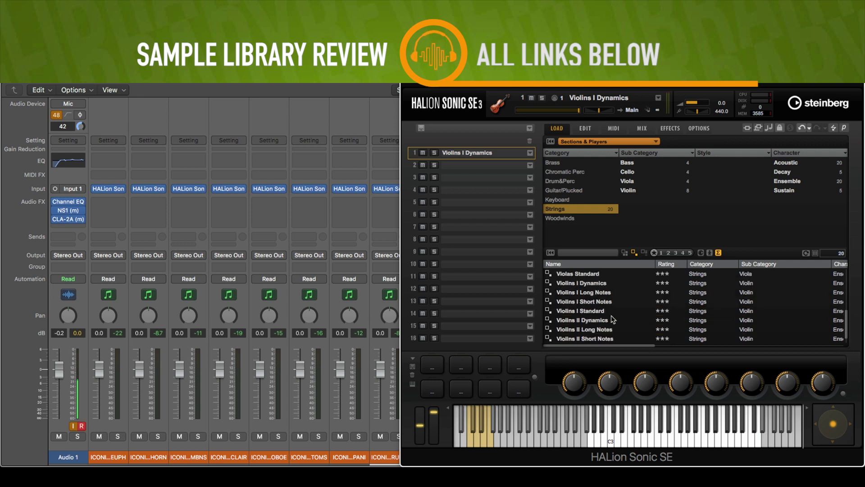
click(593, 293)
click(579, 322)
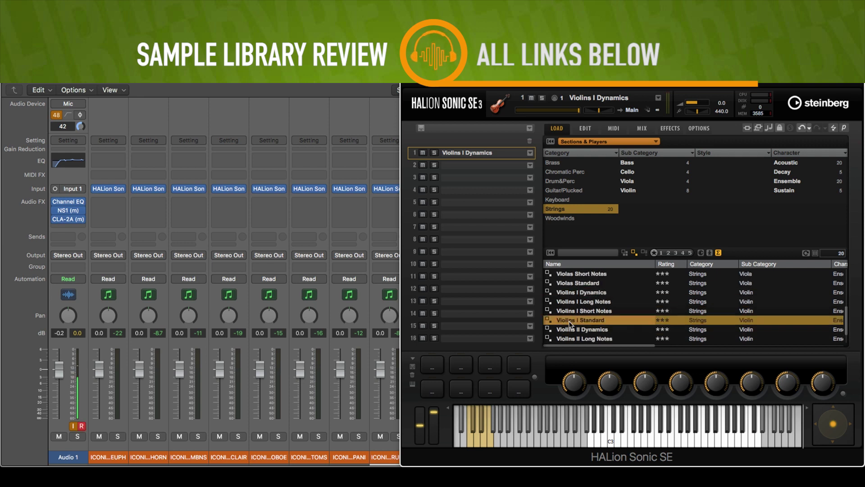
click(586, 129)
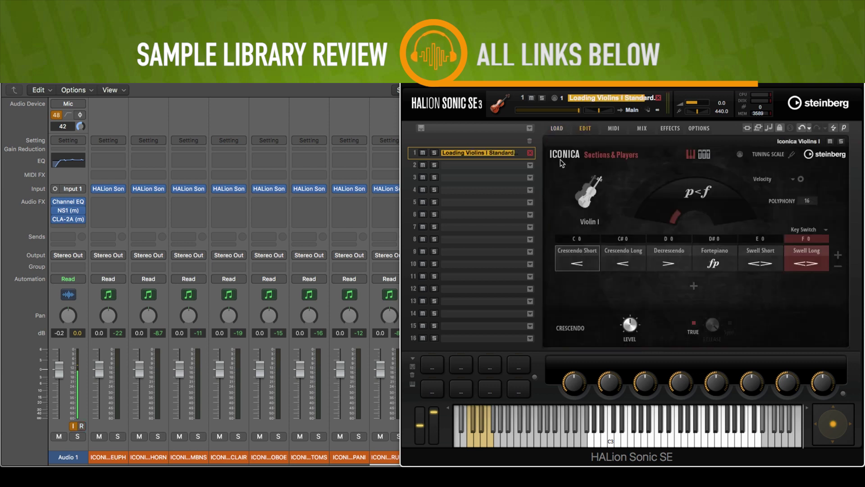
click(578, 264)
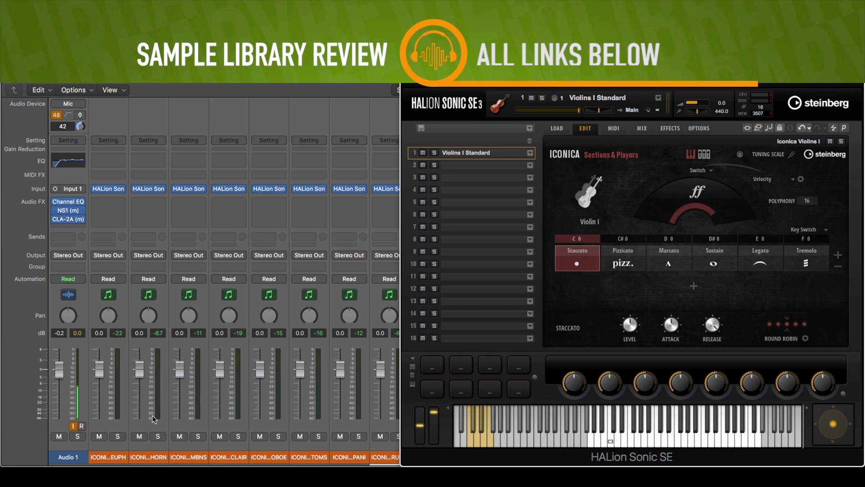
Audition the Violins I articulations from Staccato to Marcato with Audio 1 muted, then unmute it and add two empty articulation slots.
click(60, 437)
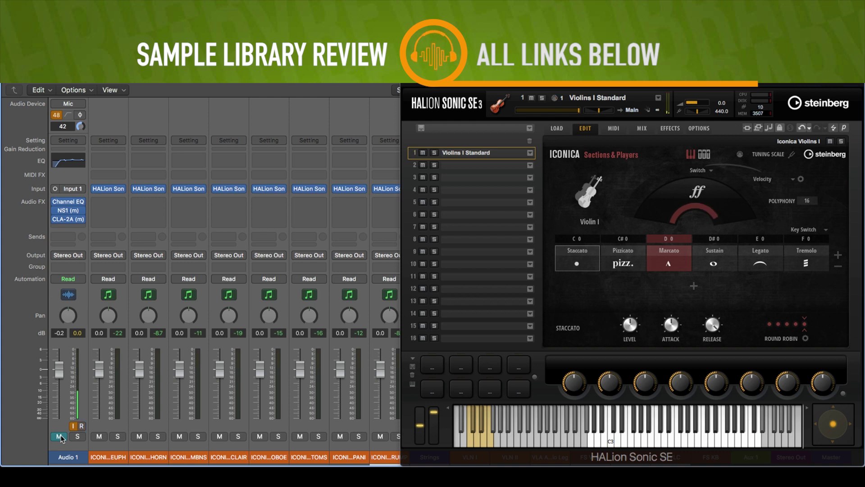
click(59, 436)
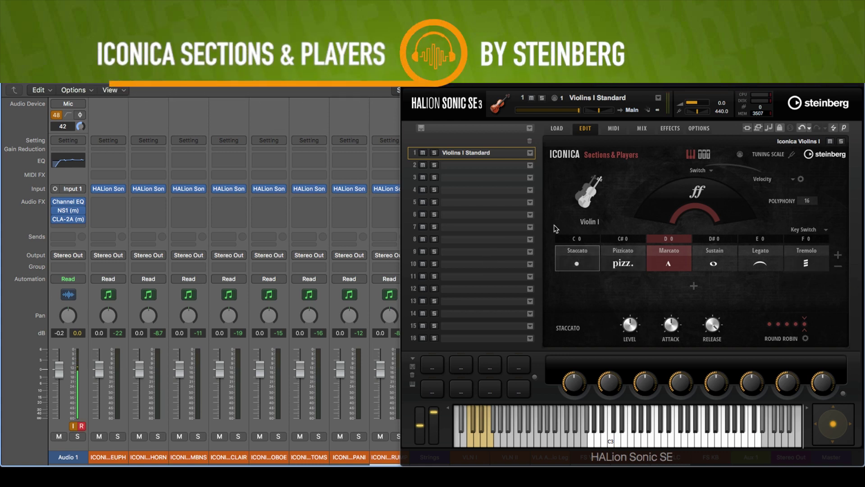
click(838, 256)
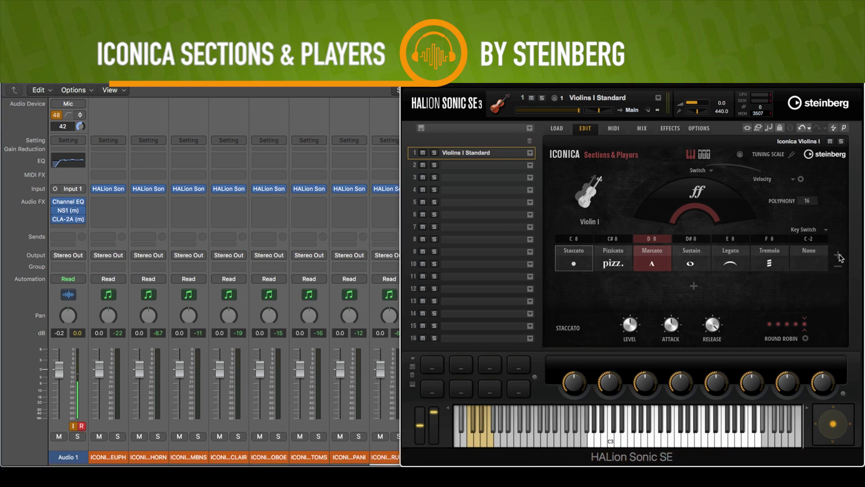
click(838, 256)
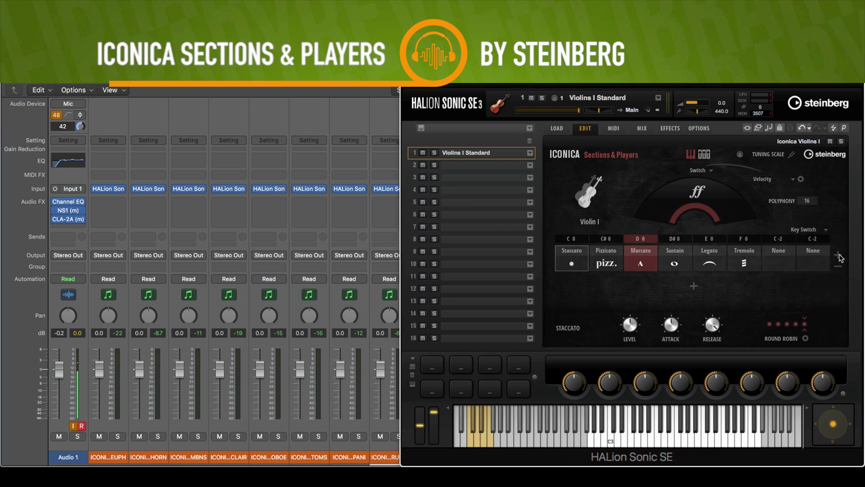
Assign Crescendo Long to the first empty Violins I articulation slot and set its key switch to F#0.
click(780, 265)
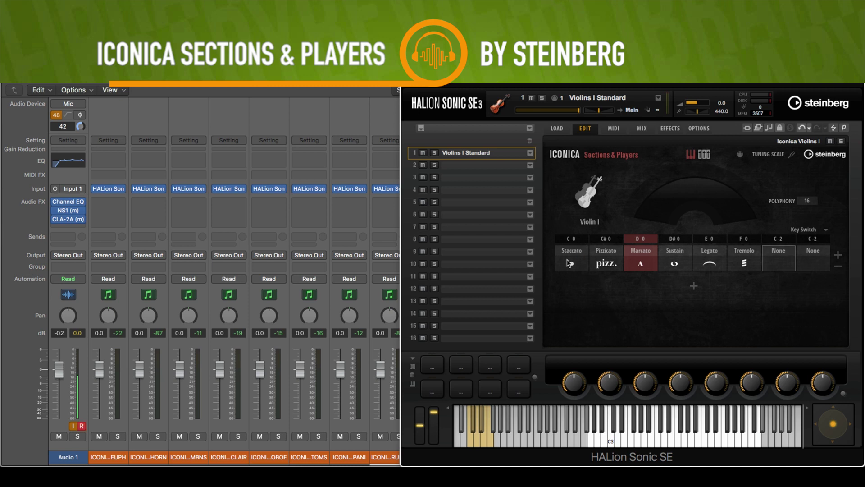
click(779, 254)
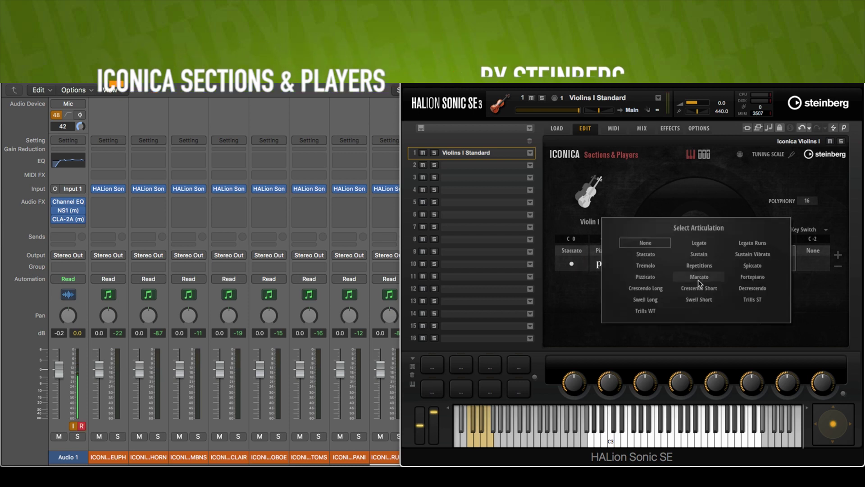
click(649, 289)
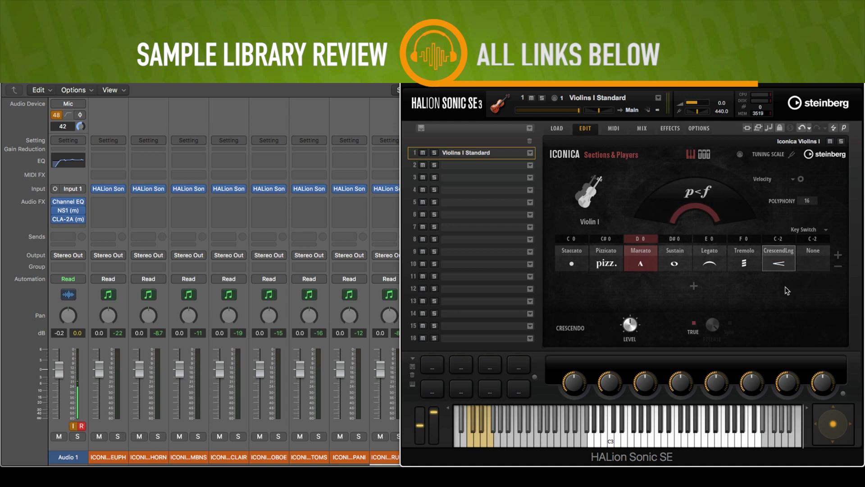
click(775, 242)
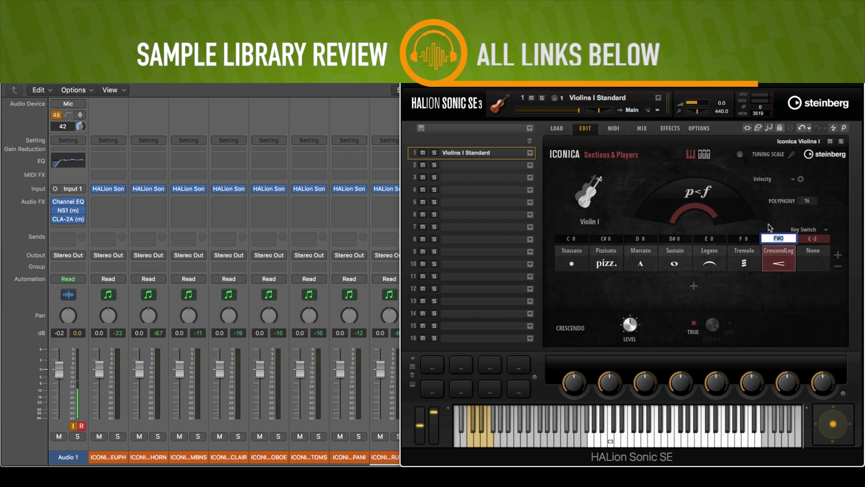
text(F#0)
key(Return)
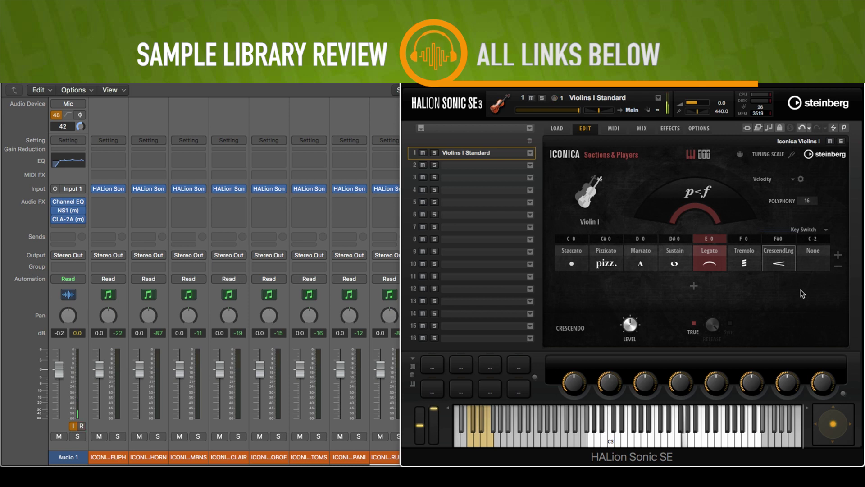
Check the articulations offered for the last empty Violins I slot and close the list without choosing one.
click(813, 262)
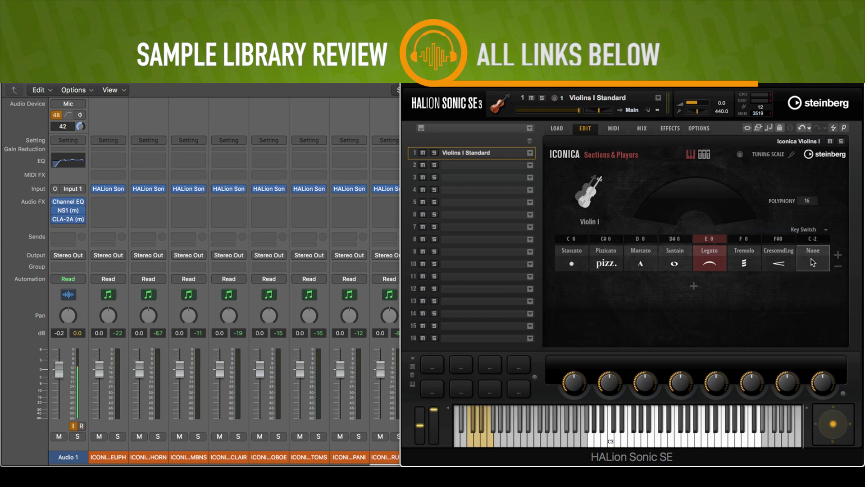
click(813, 260)
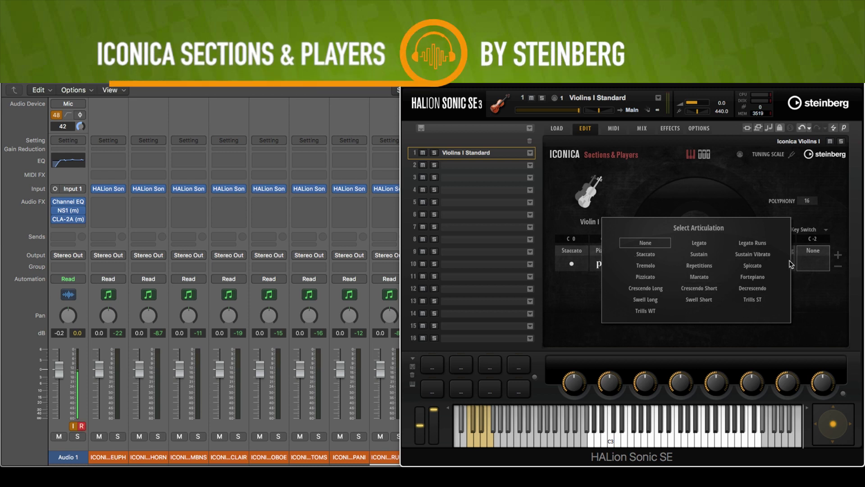
click(679, 206)
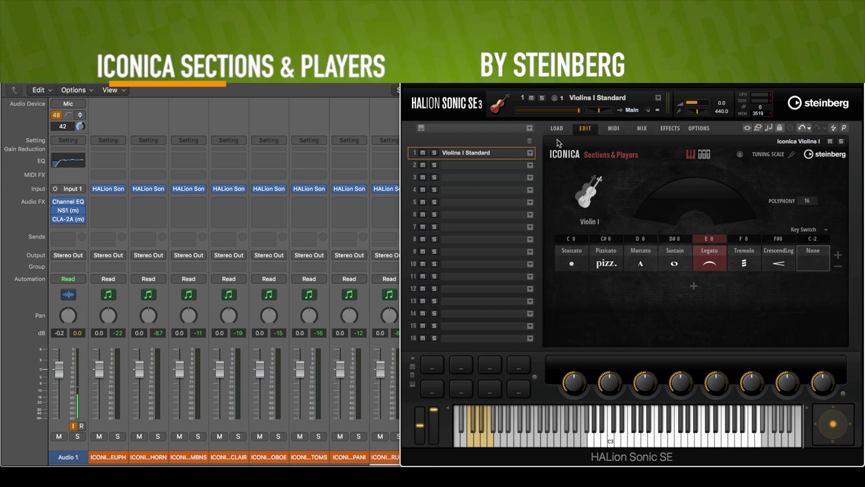
Load the Violas Standard preset from the Viola group of the Strings category and show its articulation editor.
key(super+w)
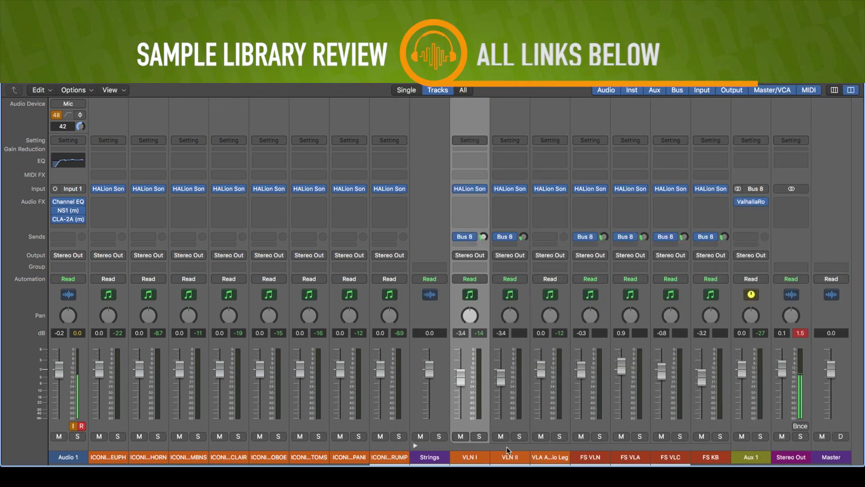
click(541, 459)
click(546, 190)
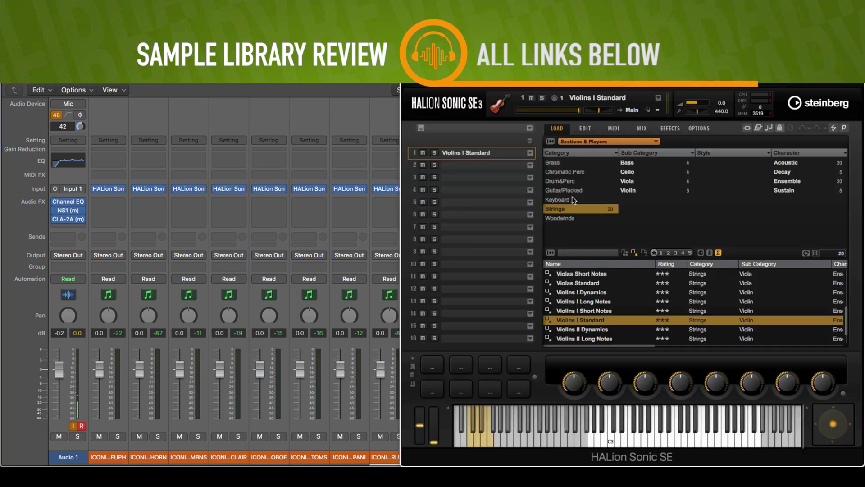
click(640, 190)
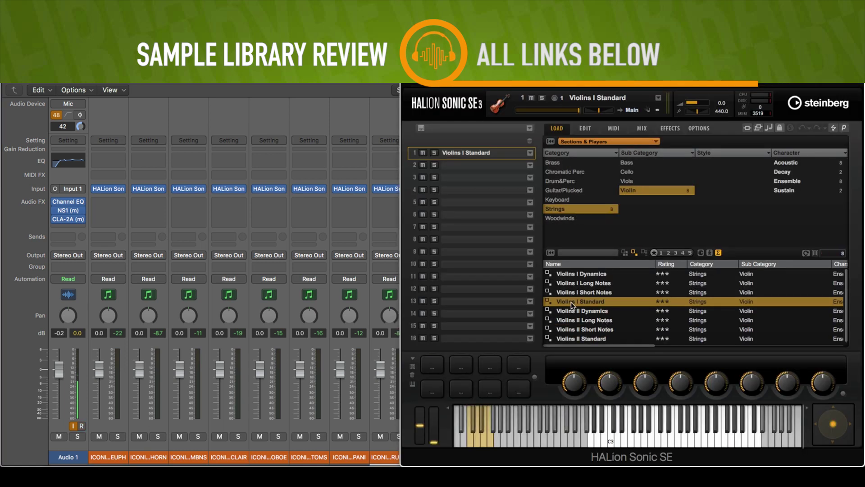
scroll(581, 311, down, 1)
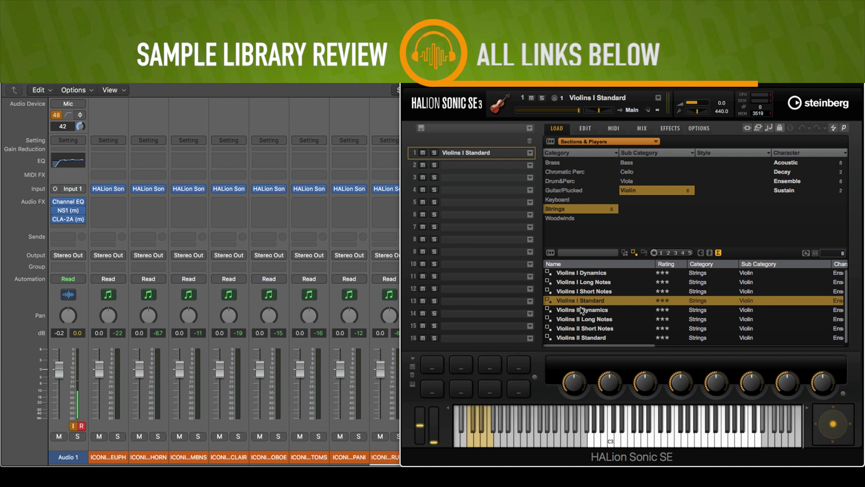
click(627, 182)
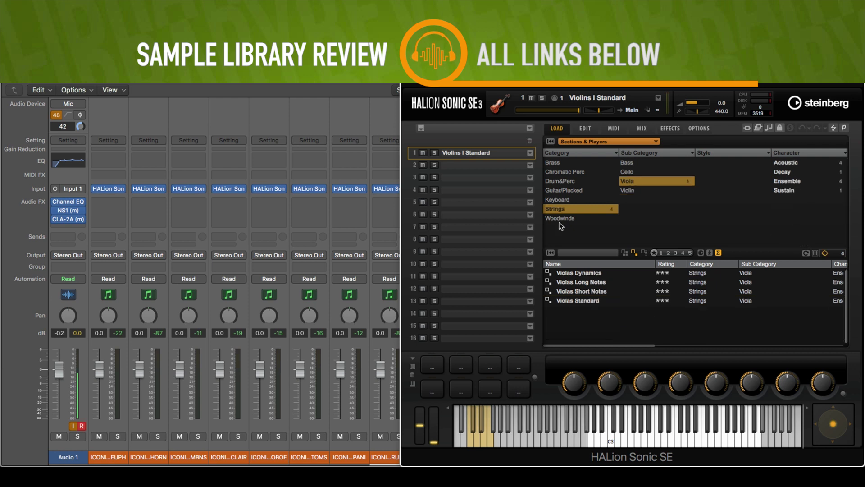
double_click(578, 301)
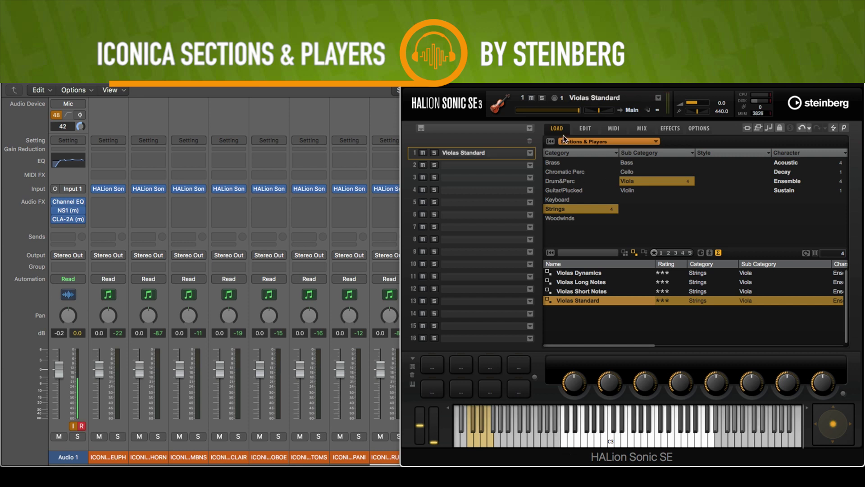
click(583, 131)
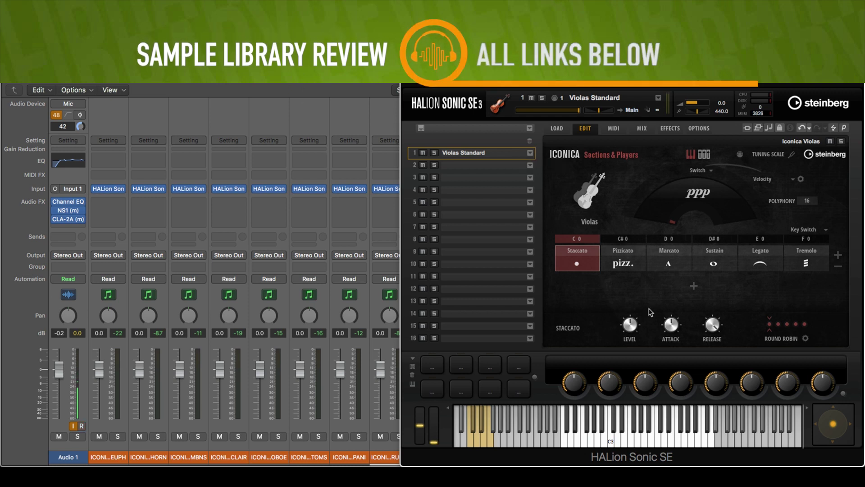
Audition the Violas Standard articulations, including Pizzicato and Sustain, muting Audio 1 while playing and unmuting it to talk.
click(61, 436)
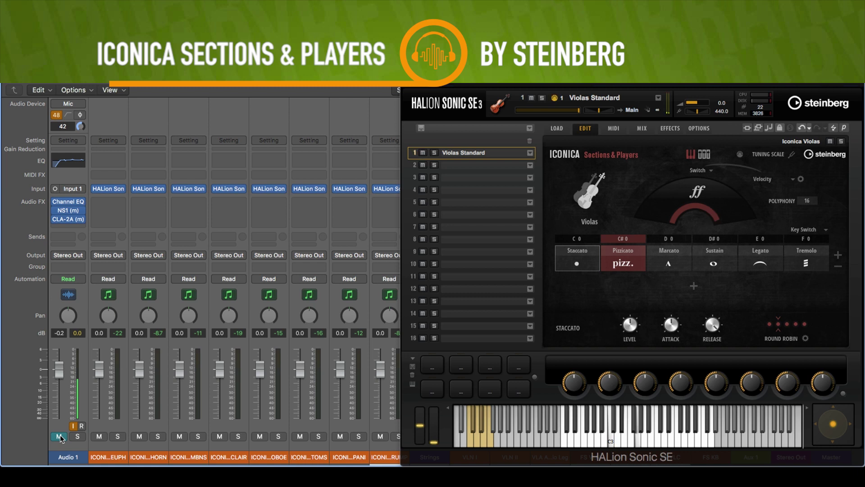
click(58, 437)
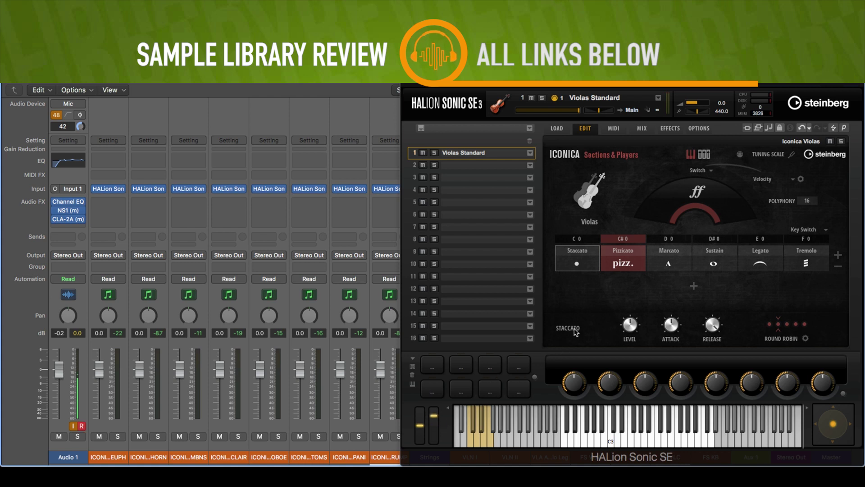
click(711, 261)
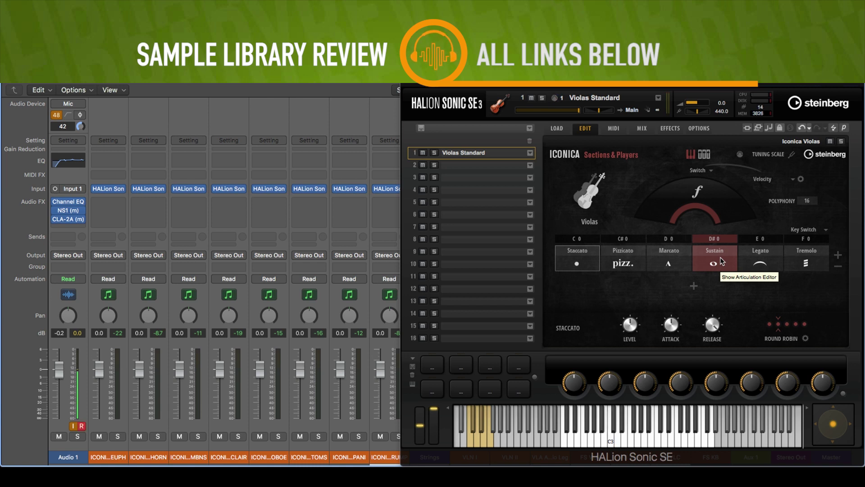
Add a second articulation row, layer Staccato beneath the violas' Sustain, and audition the patch with Audio 1 temporarily muted.
click(693, 288)
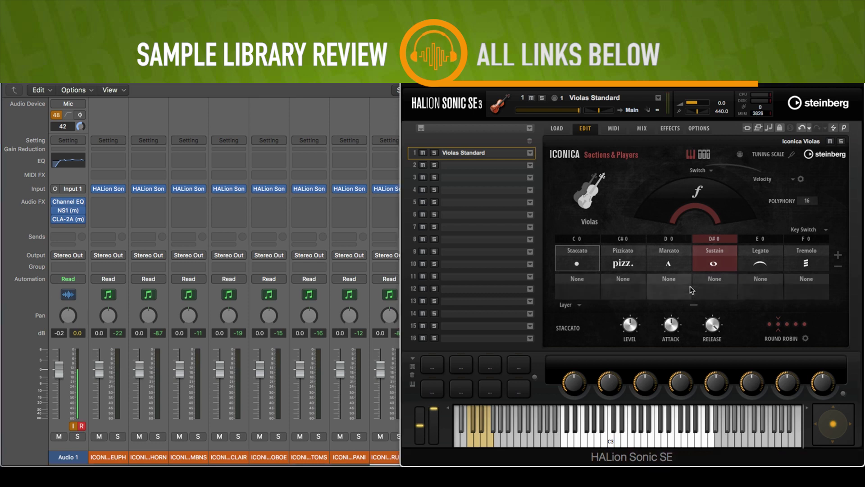
click(719, 291)
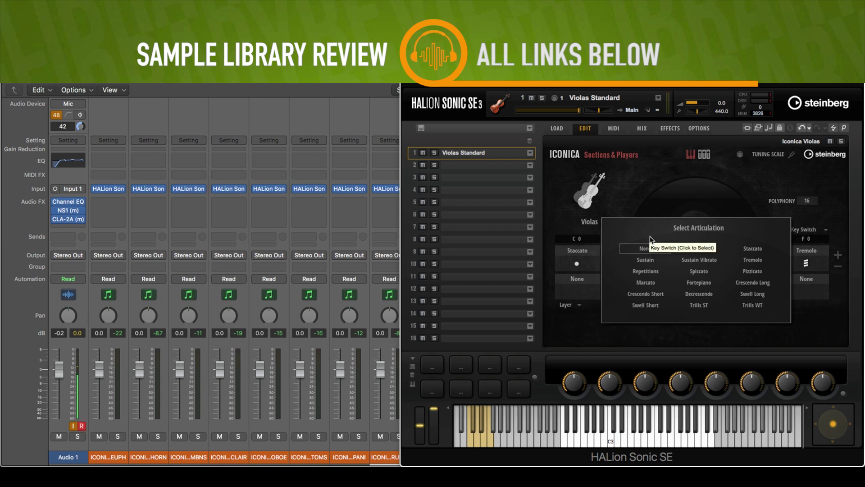
click(742, 249)
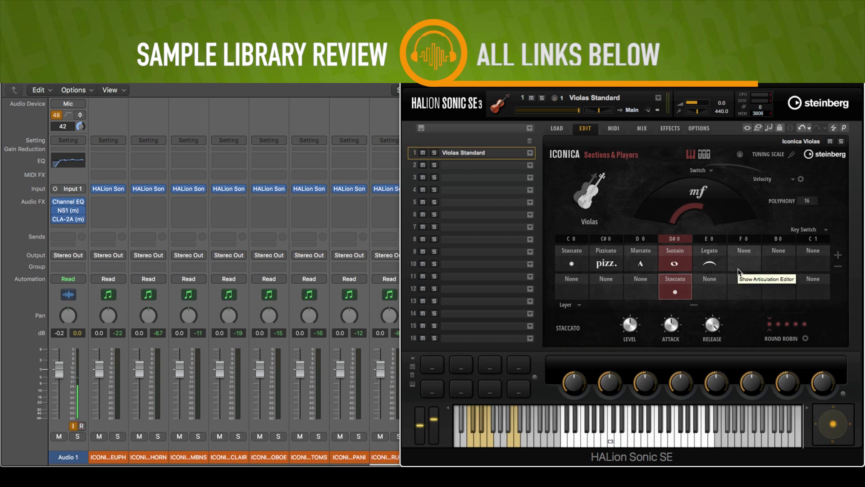
click(59, 437)
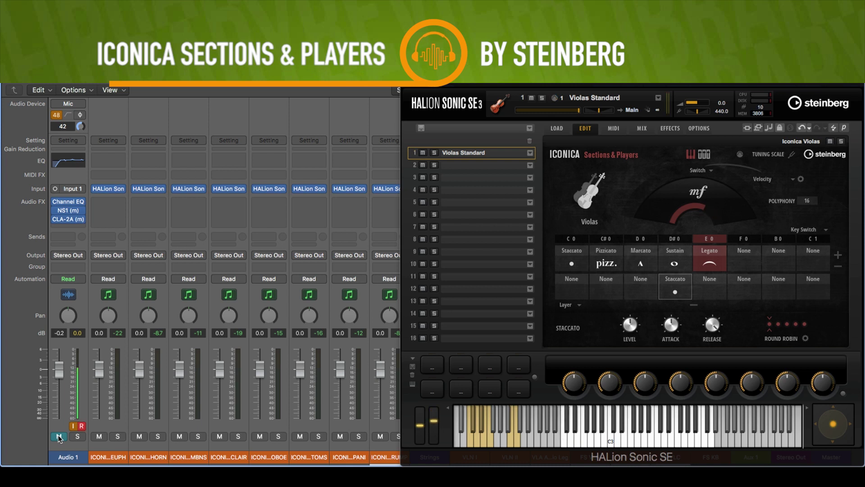
click(66, 436)
Show the violas' microphone mixer and audition the Close microphone alone, with Tree and AB disabled.
click(704, 155)
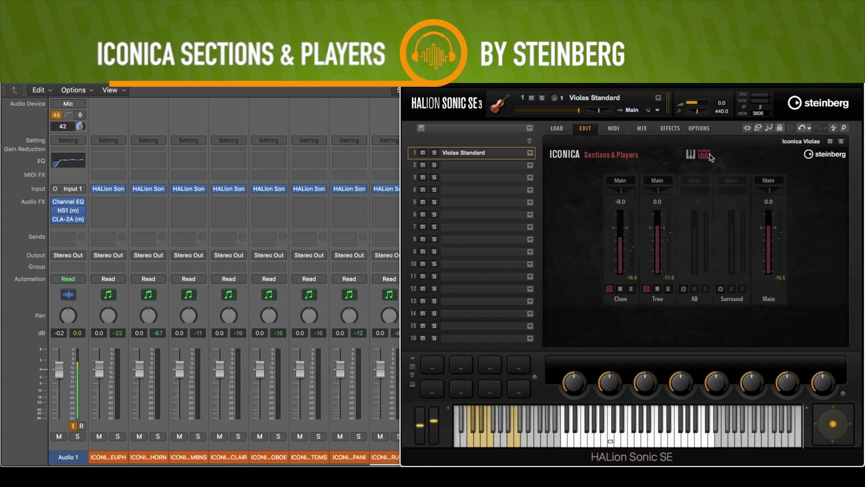
click(683, 288)
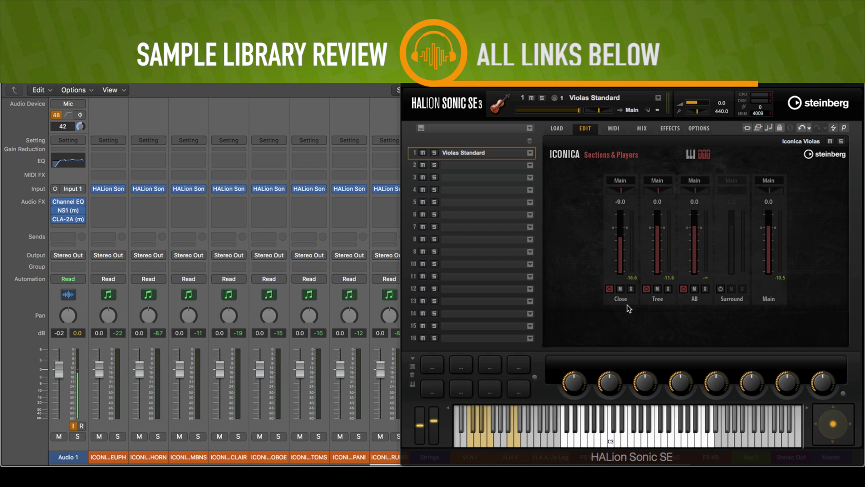
click(646, 288)
click(684, 289)
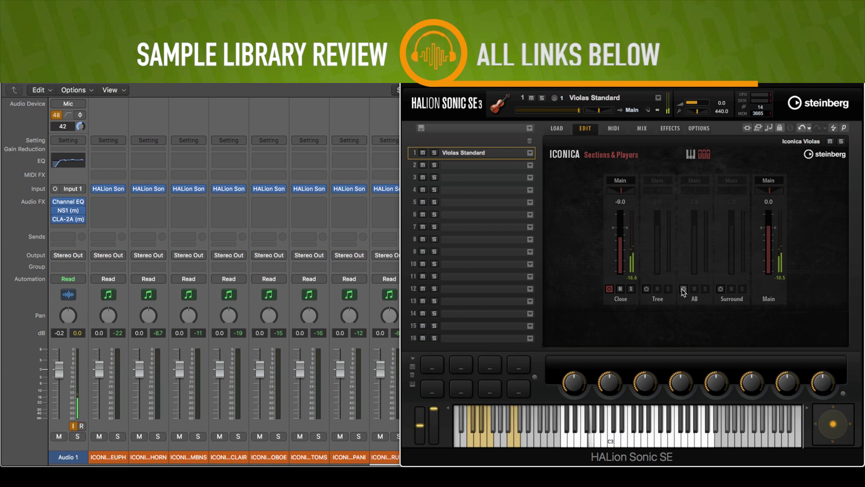
Audition the violas' Tree microphone alone, then enable the Close microphone again.
click(647, 288)
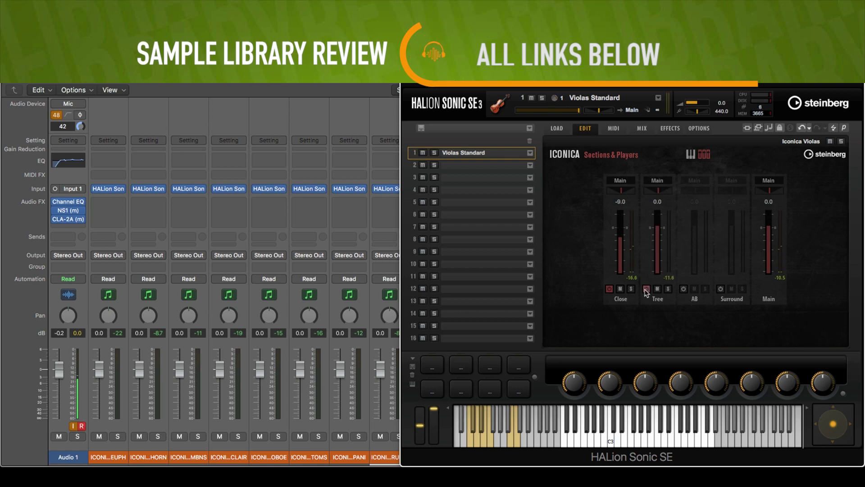
click(609, 289)
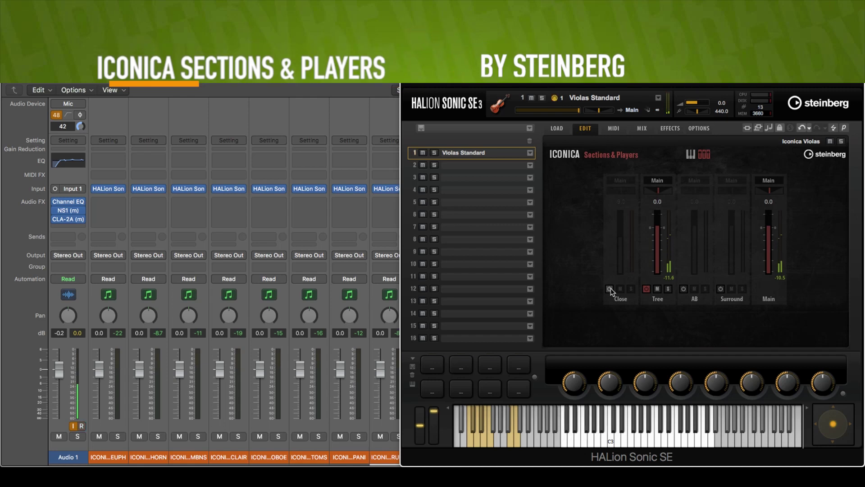
click(609, 289)
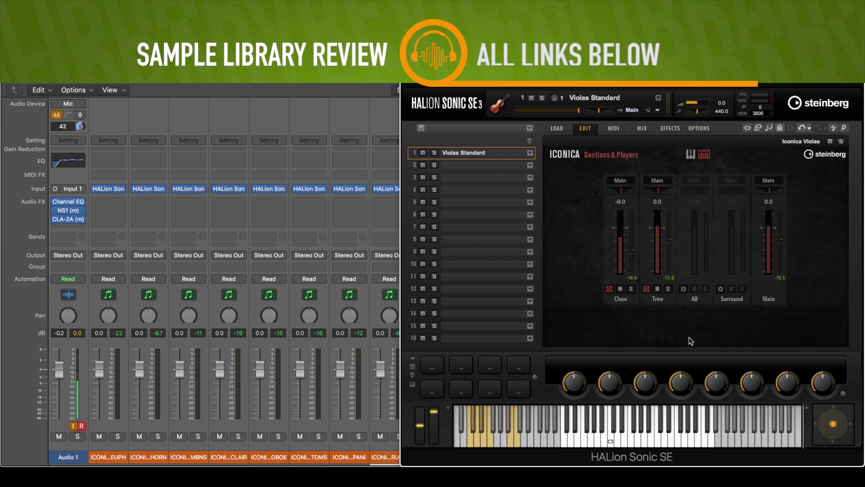
Enable the violas' AB microphone, disable Tree and Close, and mute Audio 1 to audition AB alone.
click(684, 289)
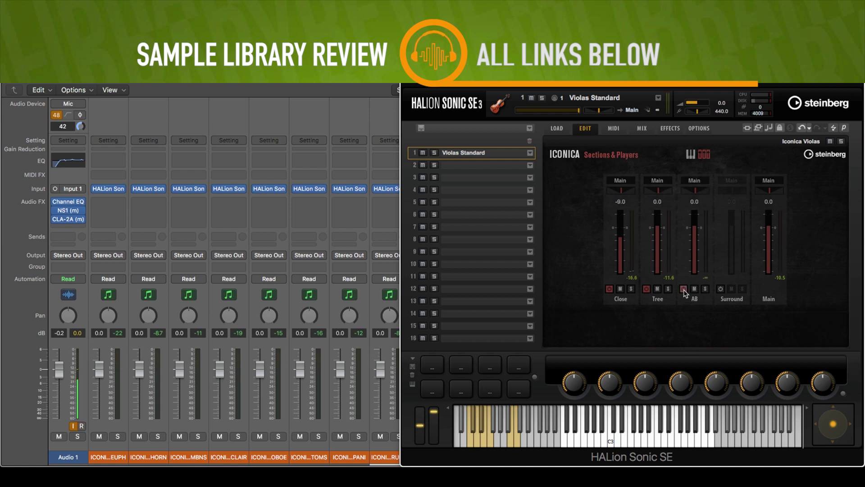
click(647, 289)
click(610, 289)
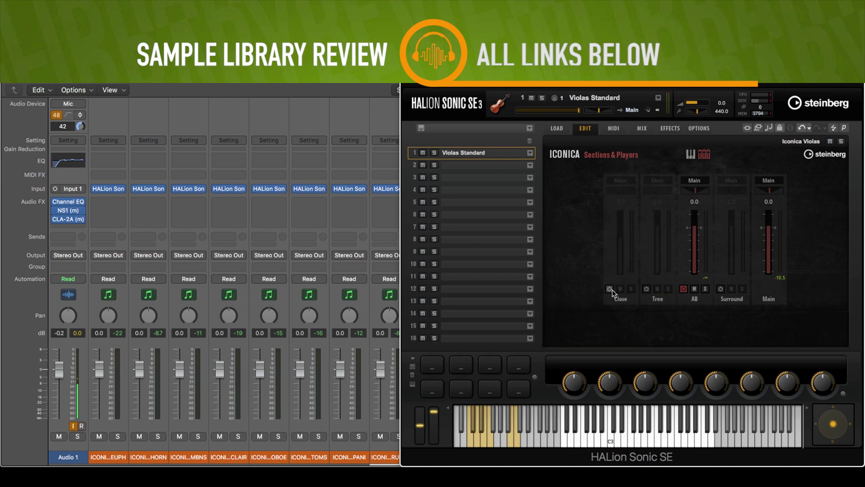
click(59, 436)
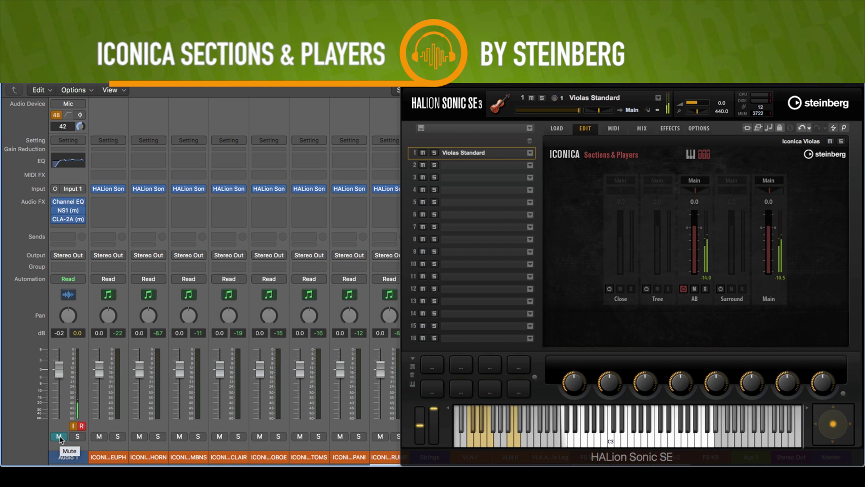
Unmute Audio 1 and switch the violas' microphones through Close, Tree and AB together, Close with AB, and Close with Tree.
click(59, 436)
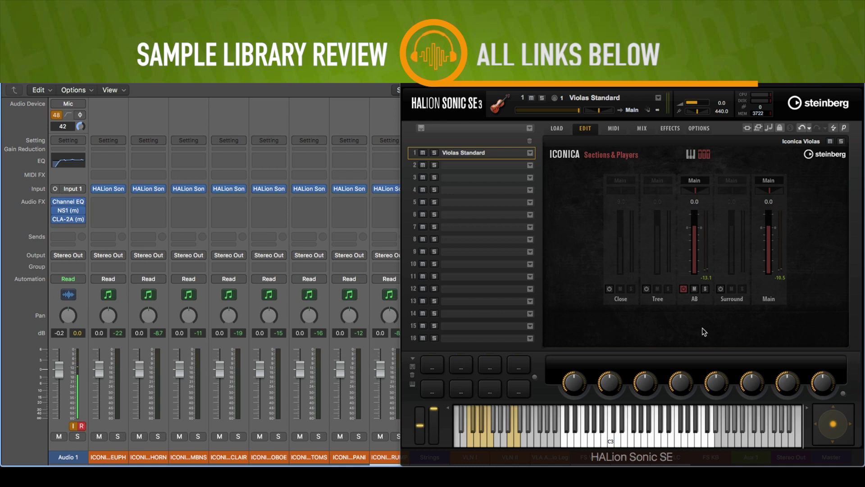
click(646, 288)
click(609, 288)
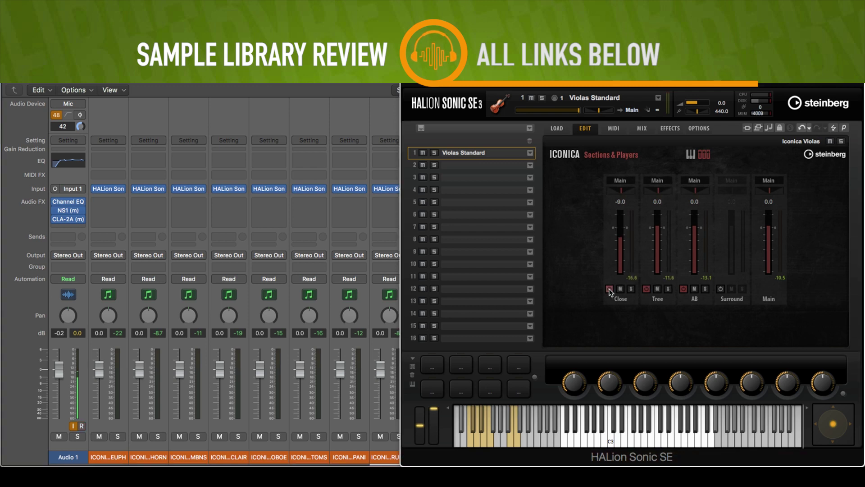
click(646, 288)
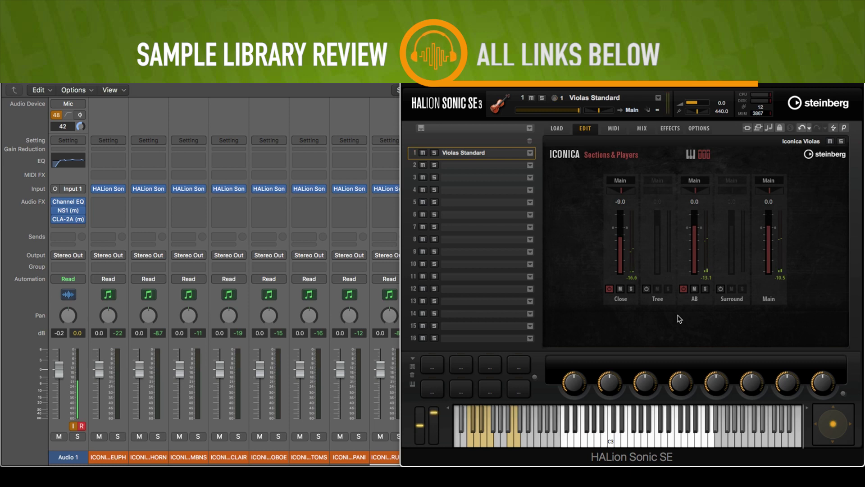
click(683, 288)
click(647, 289)
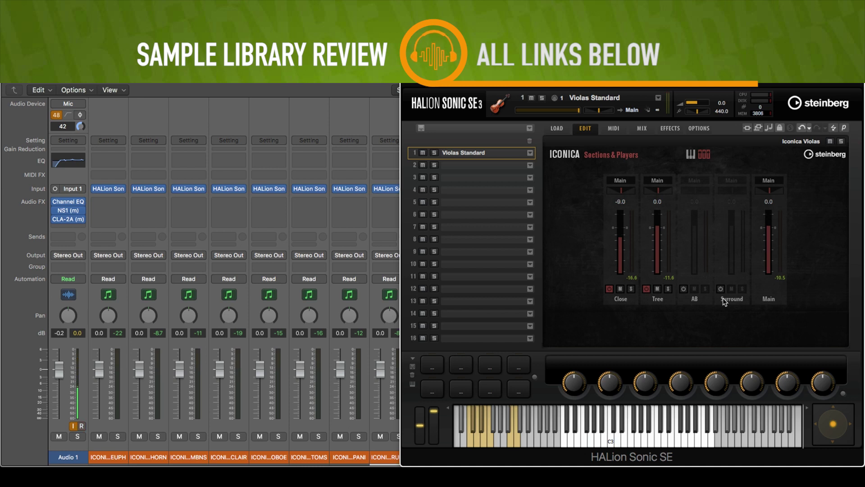
Enable the violas' Surround microphone alone with Tree and Close disabled, and switch back to the Close microphone only.
click(647, 289)
click(610, 289)
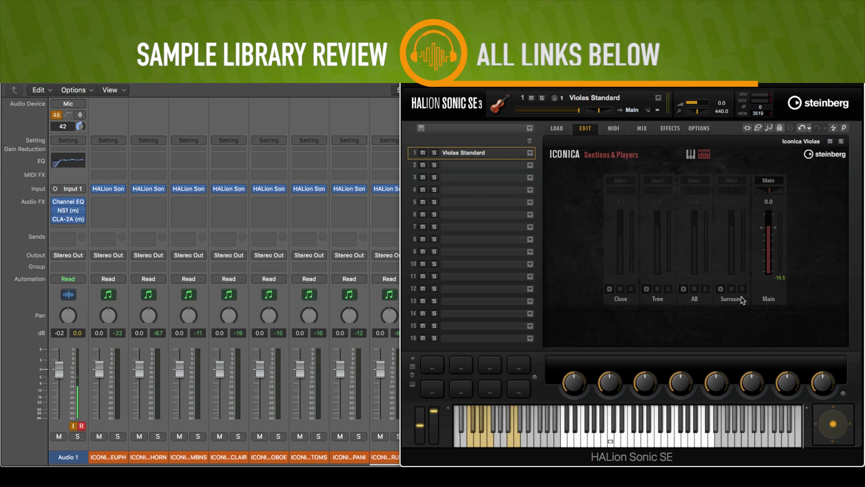
click(721, 289)
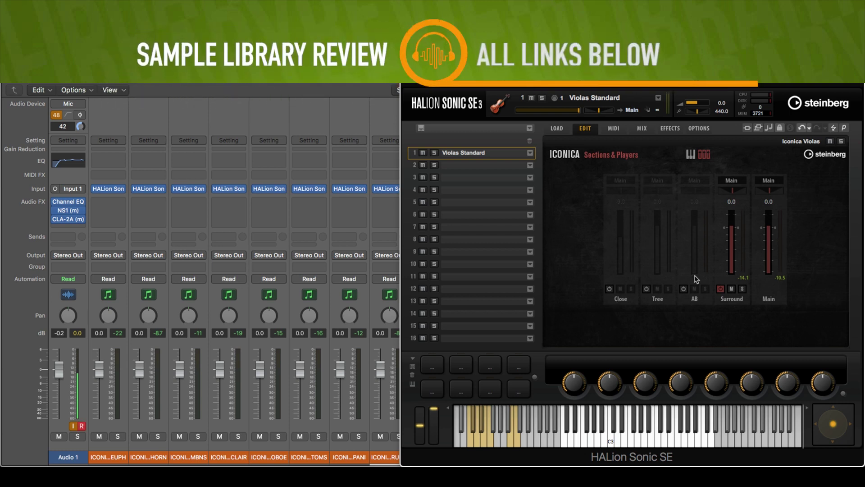
click(721, 289)
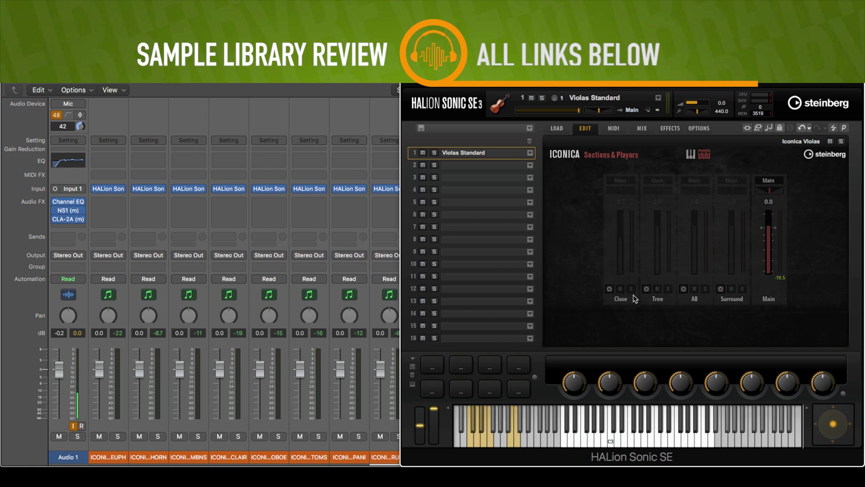
click(609, 288)
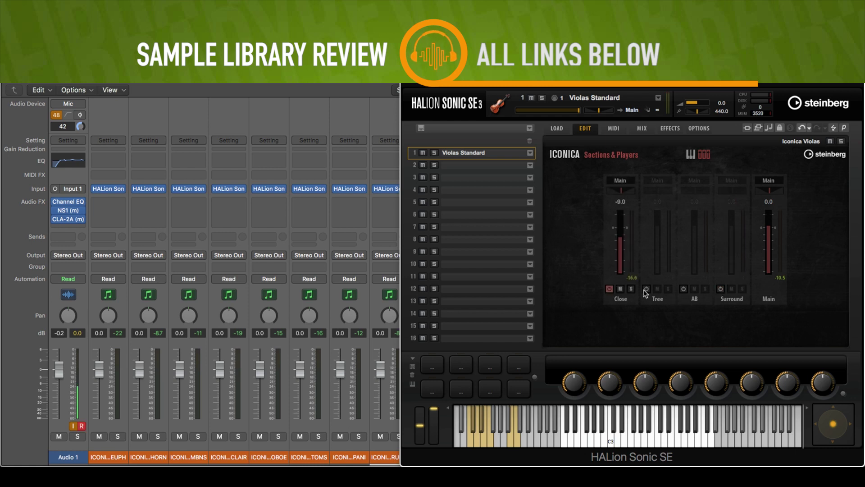
Load Celli Standard from the Strings Cello presets, open its articulation editor, and mute Audio 1 to audition the patch.
click(557, 129)
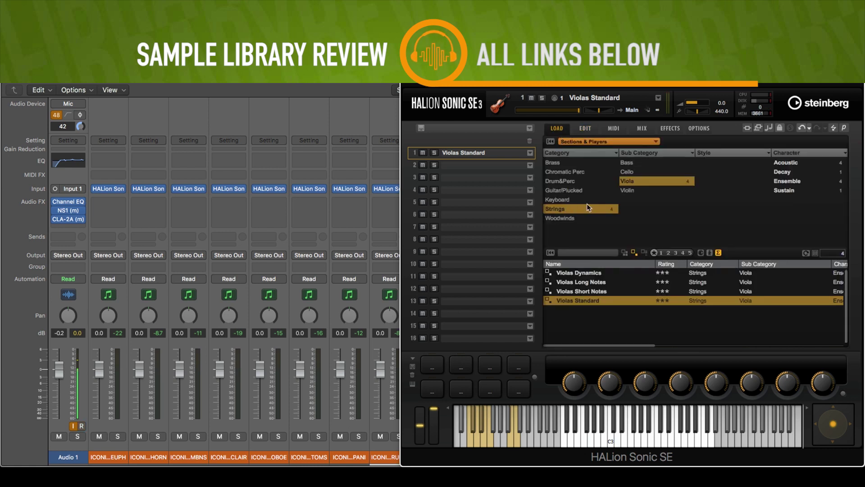
click(628, 171)
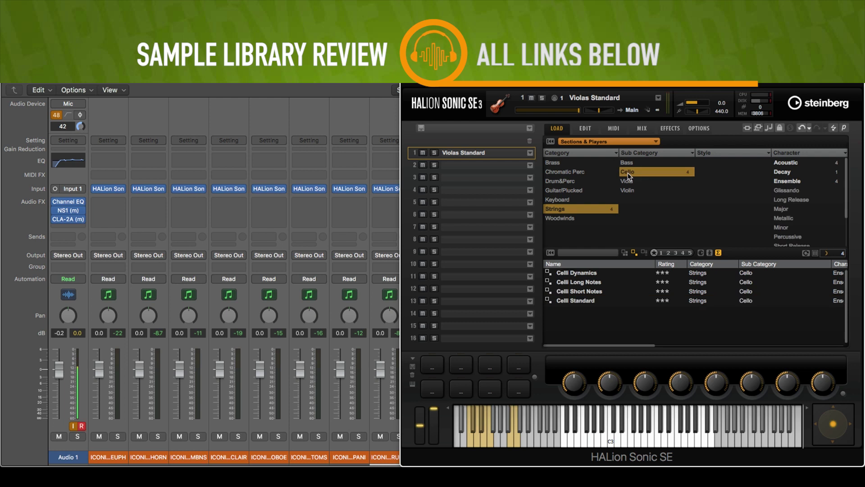
click(574, 301)
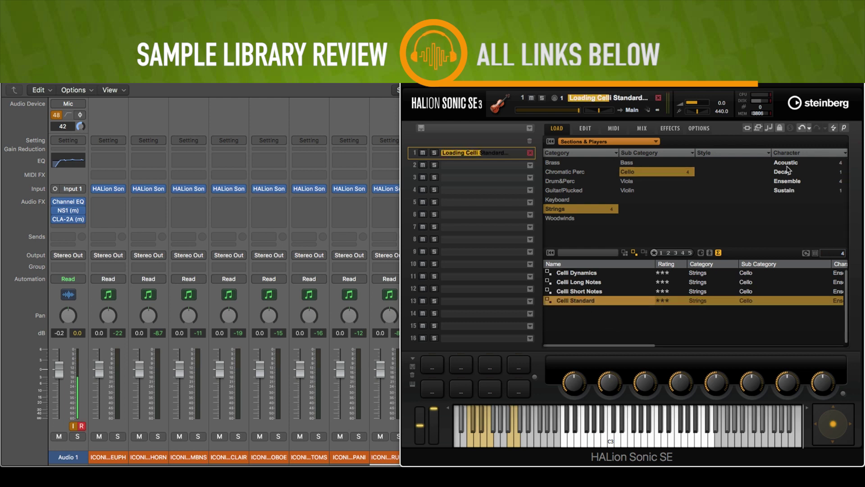
click(585, 128)
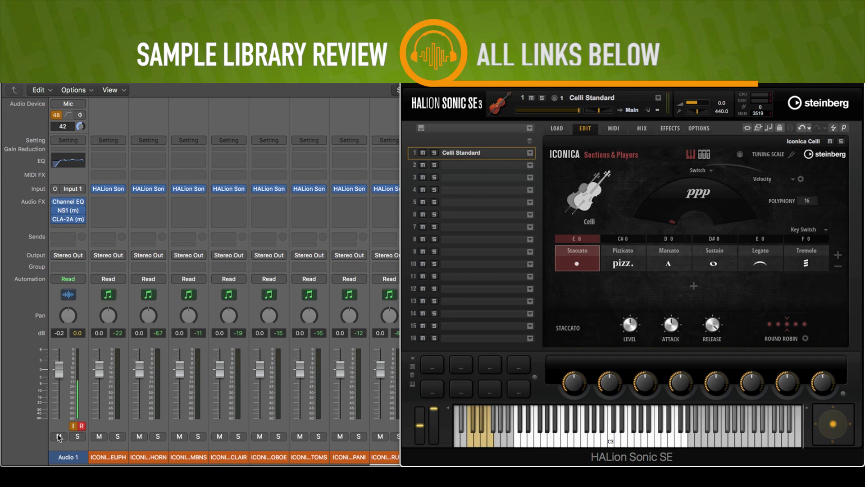
click(58, 436)
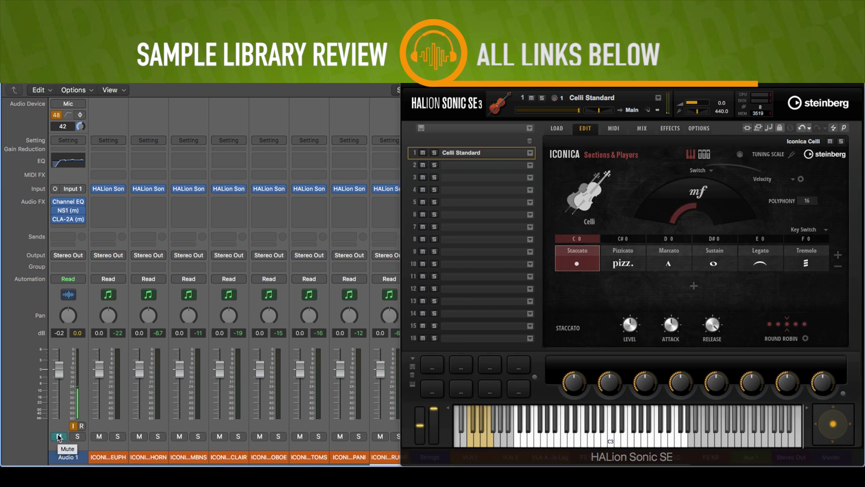
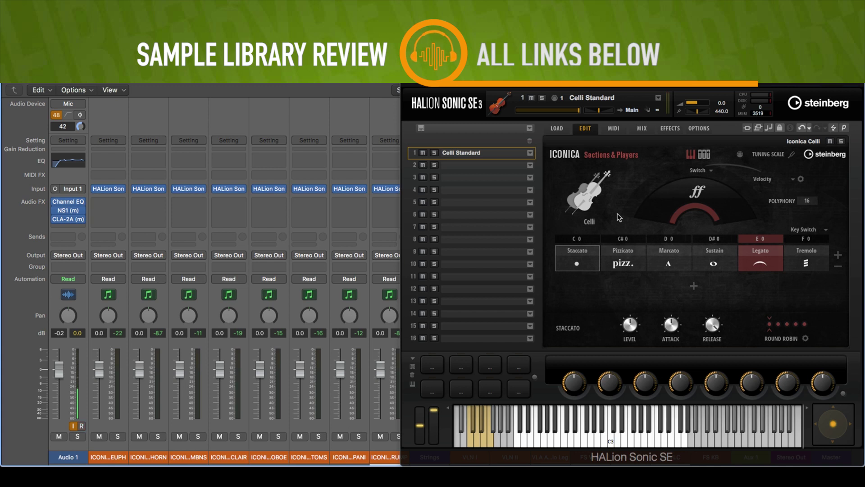
click(809, 265)
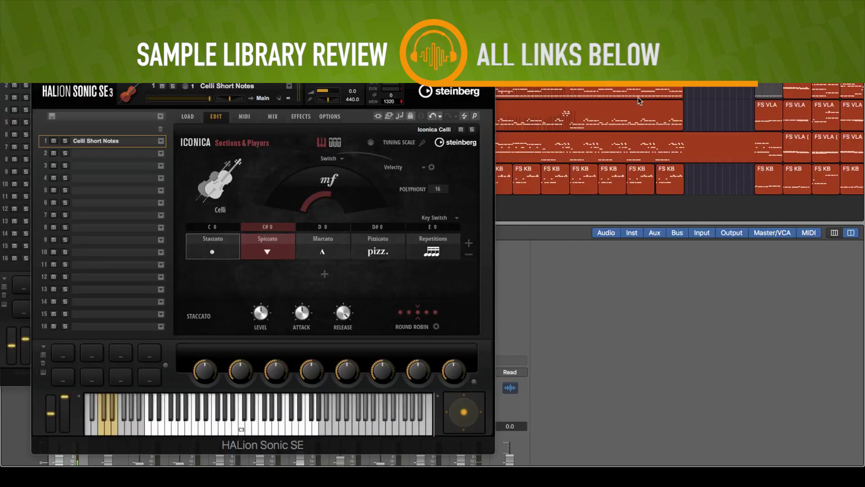
Follow the string arrangement around the start of the FS regions, moving the FS VLC instrument window clear of them.
scroll(556, 96, right, 5)
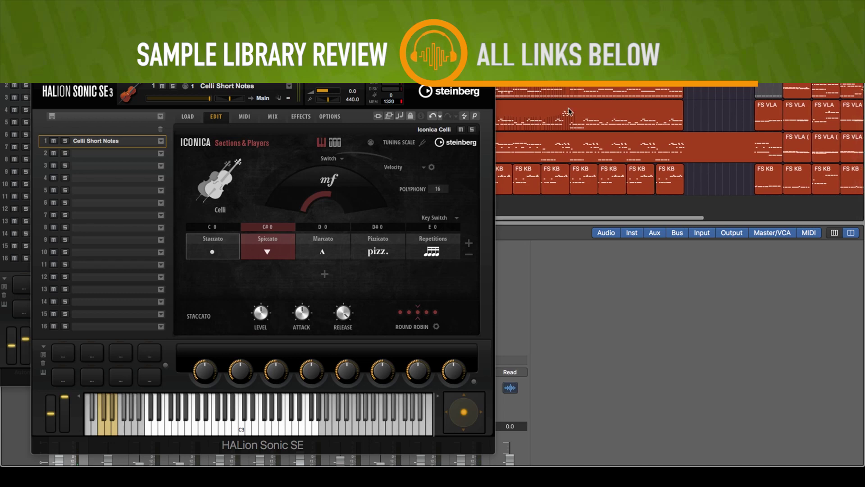
scroll(571, 112, up, 5)
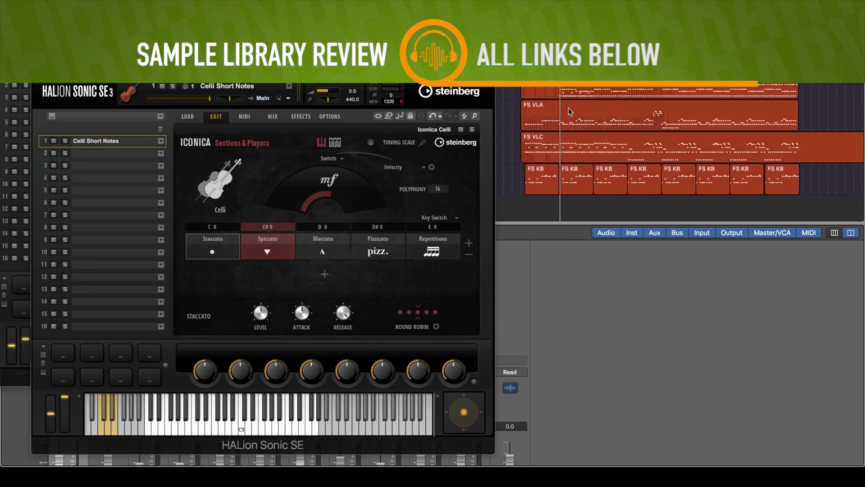
scroll(570, 112, up, 2)
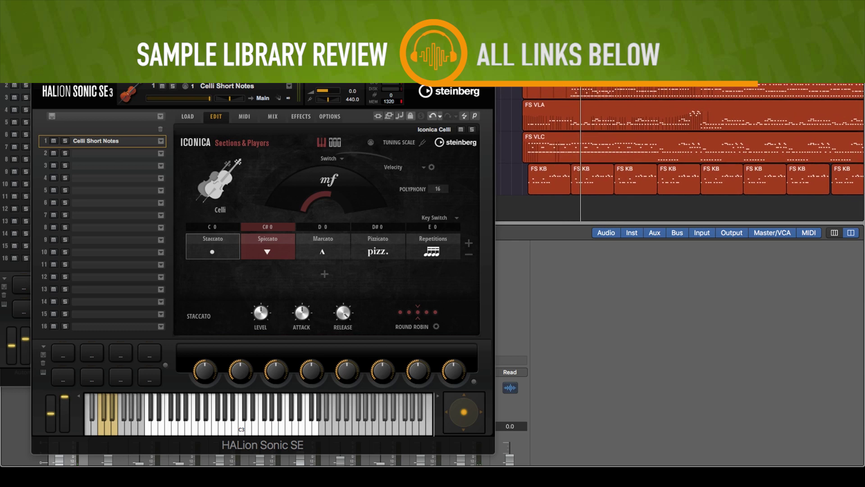
drag(261, 77, 310, 60)
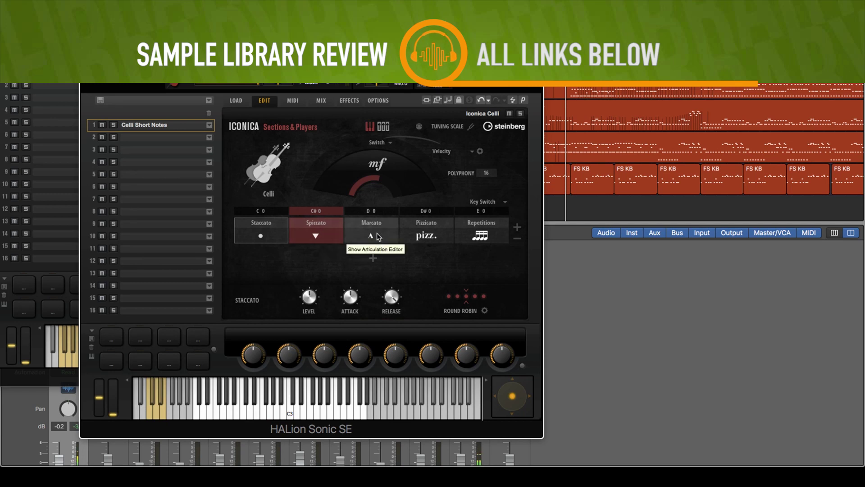
drag(311, 68, 232, 27)
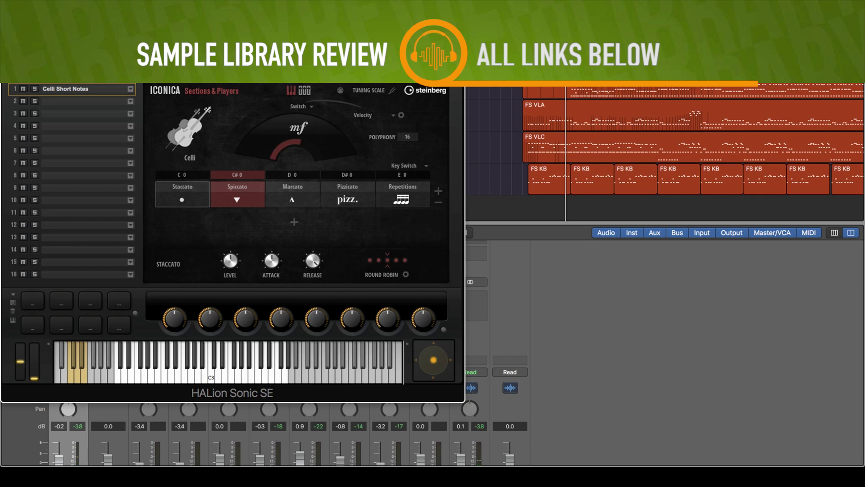
scroll(665, 139, left, 1)
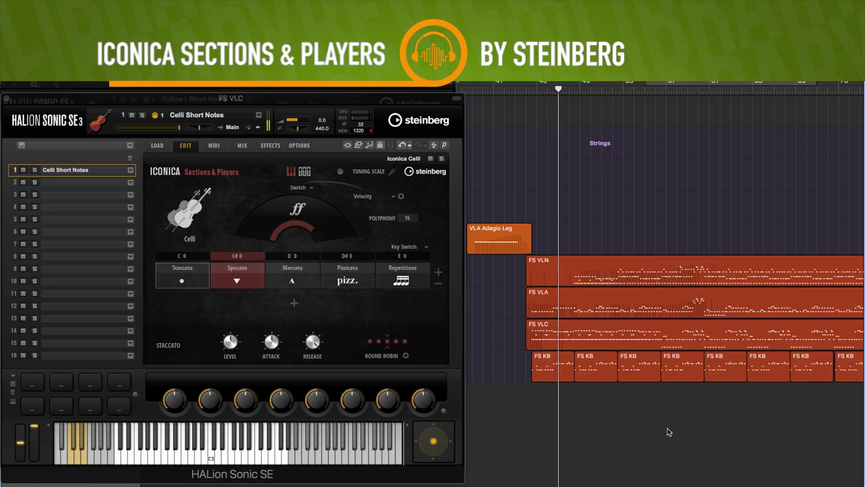
Place the Violins I and Celli Short Notes instrument windows side by side to watch both patches during playback.
drag(350, 100, 709, 141)
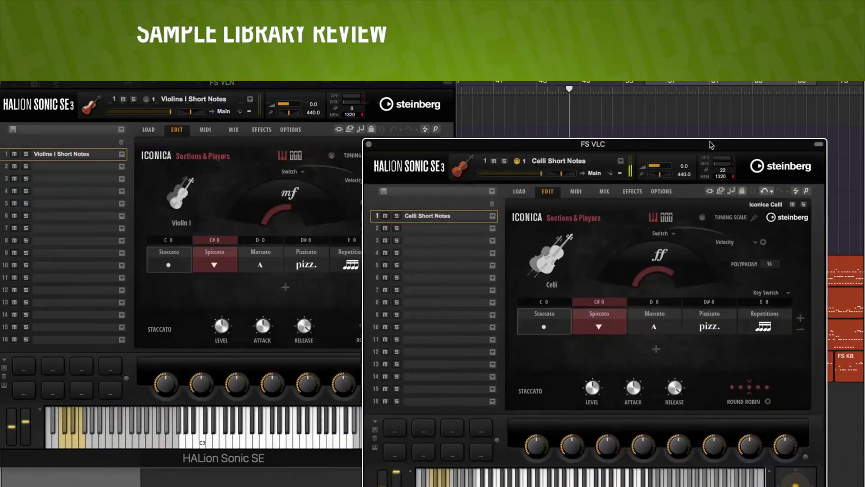
drag(225, 76, 235, 19)
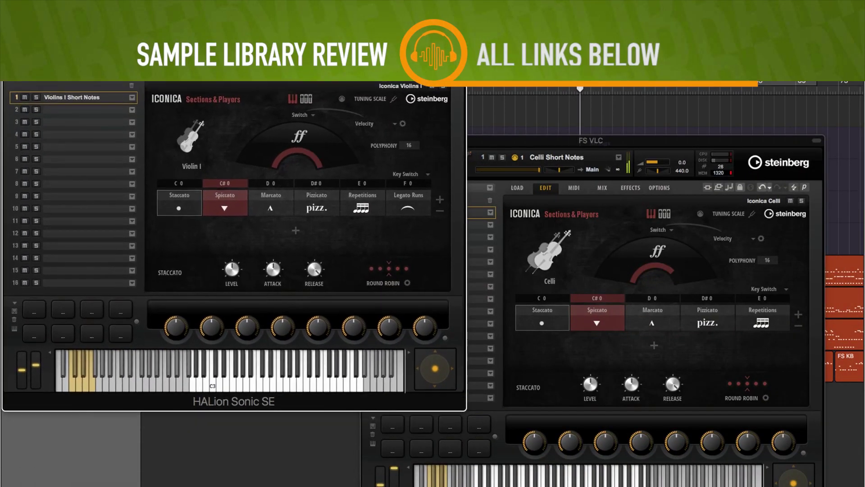
mouse_move(582, 141)
mouse_down()
mouse_move(566, 144)
mouse_move(608, 152)
mouse_move(620, 26)
mouse_up()
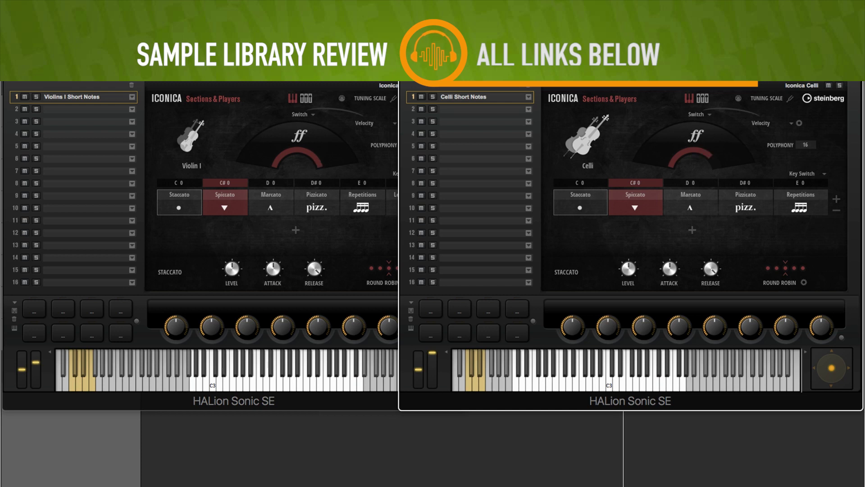
key(F3)
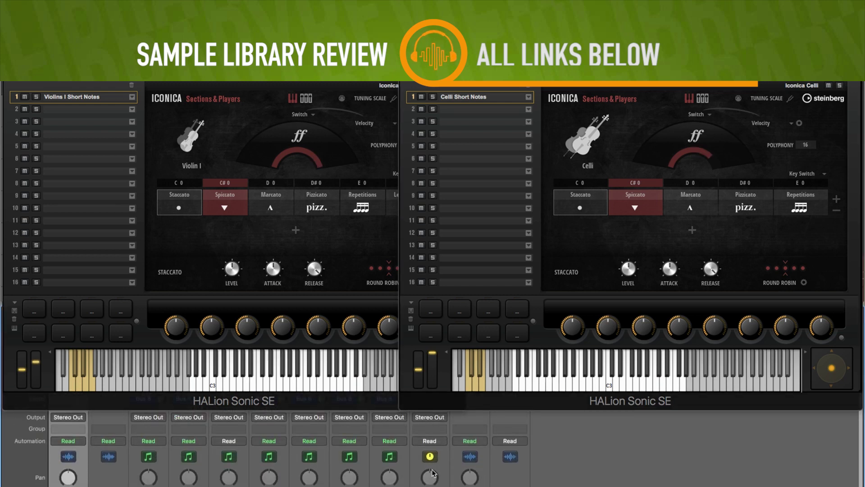
key(F3)
Move the Celli Short Notes window over the Violins I window and follow the FS string regions toward their end.
drag(559, 26, 201, 98)
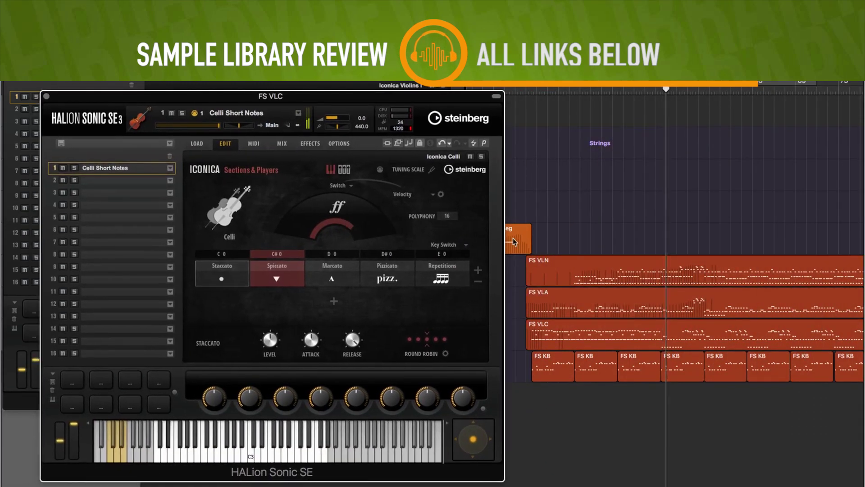
scroll(515, 242, up, 4)
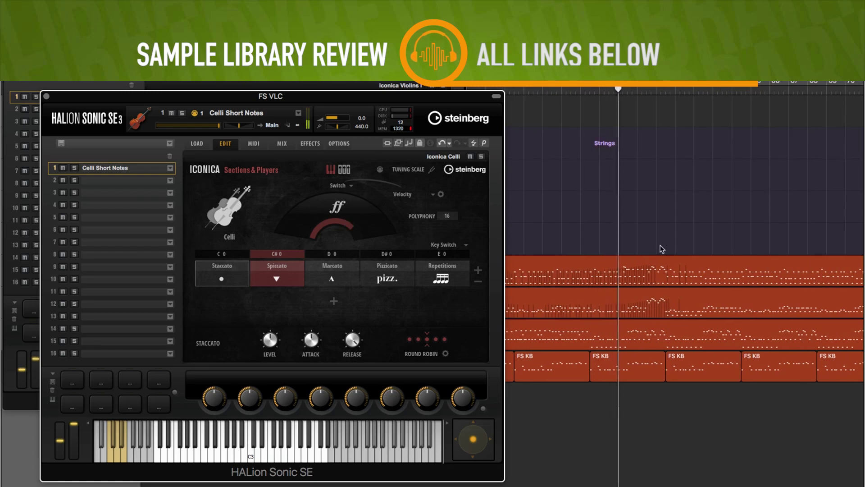
scroll(658, 246, right, 5)
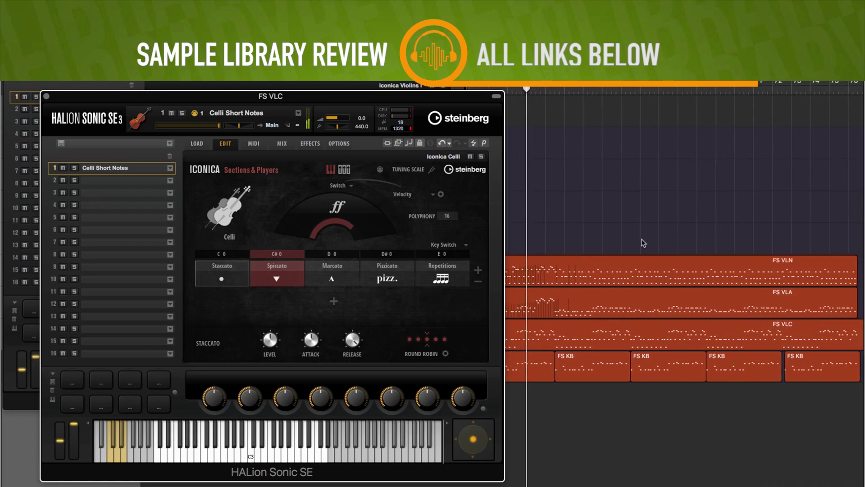
scroll(643, 244, right, 1)
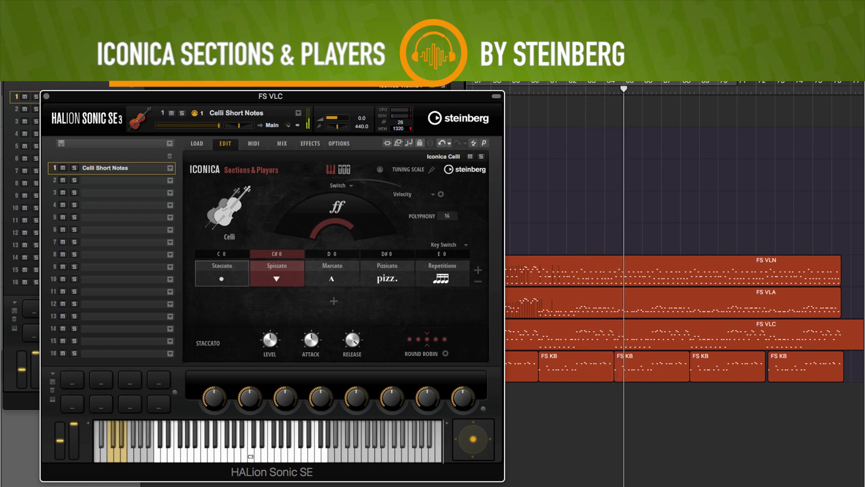
scroll(703, 204, right, 3)
scroll(703, 204, right, 1)
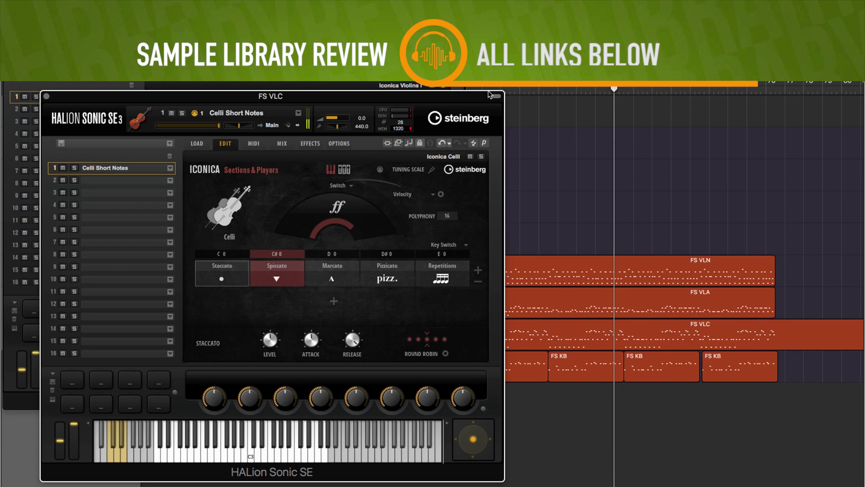
drag(442, 98, 438, 316)
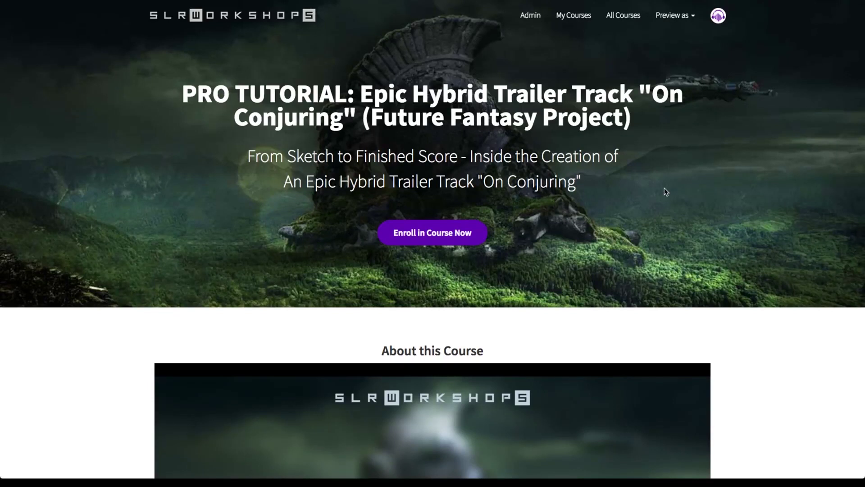
Browse the "On Conjuring" Pro Tutorial course page from the course video down to the Organizing The Mix section.
scroll(666, 192, down, 6)
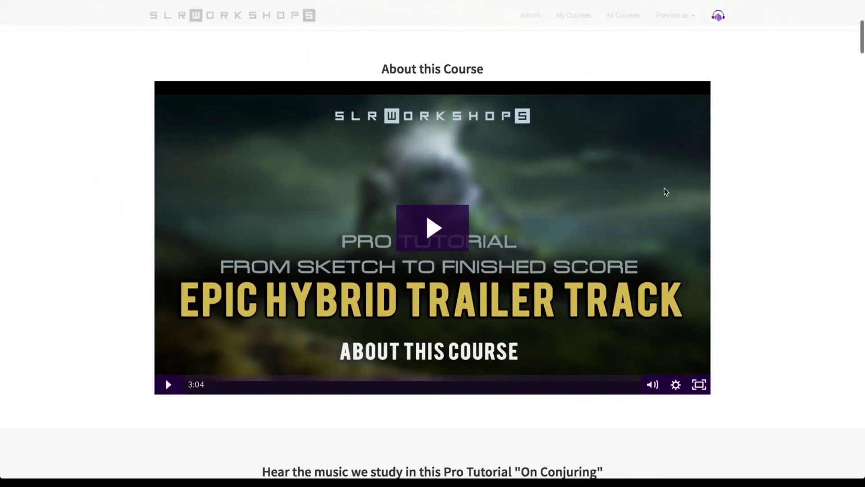
scroll(666, 192, down, 10)
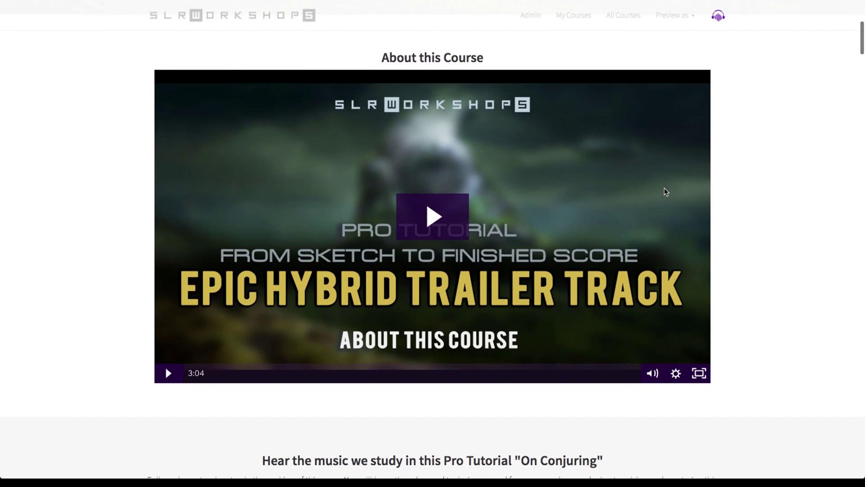
scroll(168, 385, down, 7)
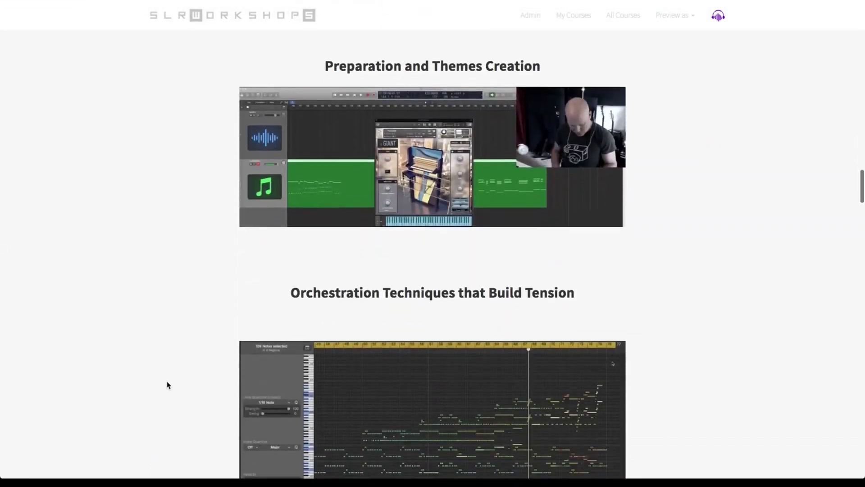
scroll(167, 384, down, 7)
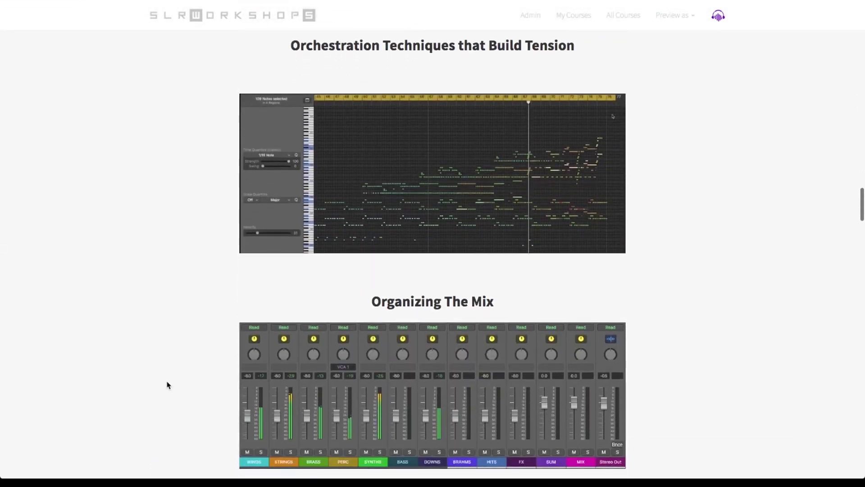
Finish the course page in Logic Pro's favour and look over the FS string regions through to the arrangement's end.
scroll(168, 385, down, 5)
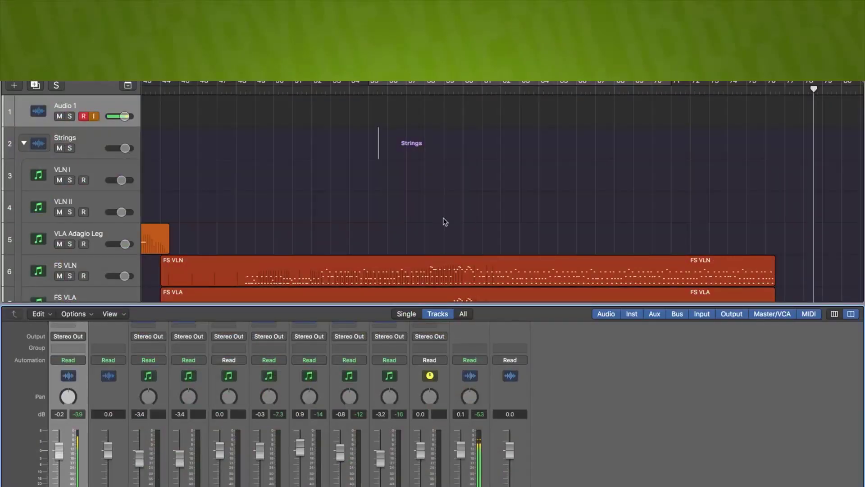
scroll(445, 222, down, 5)
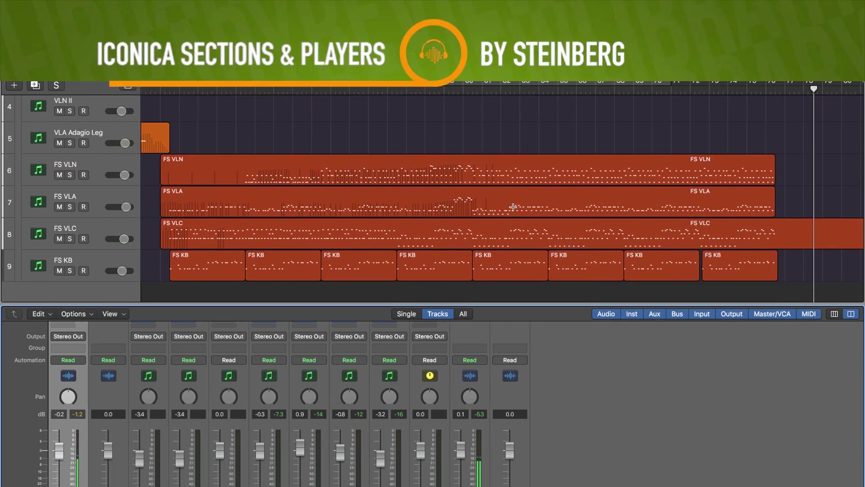
drag(161, 163, 780, 273)
scroll(748, 245, right, 15)
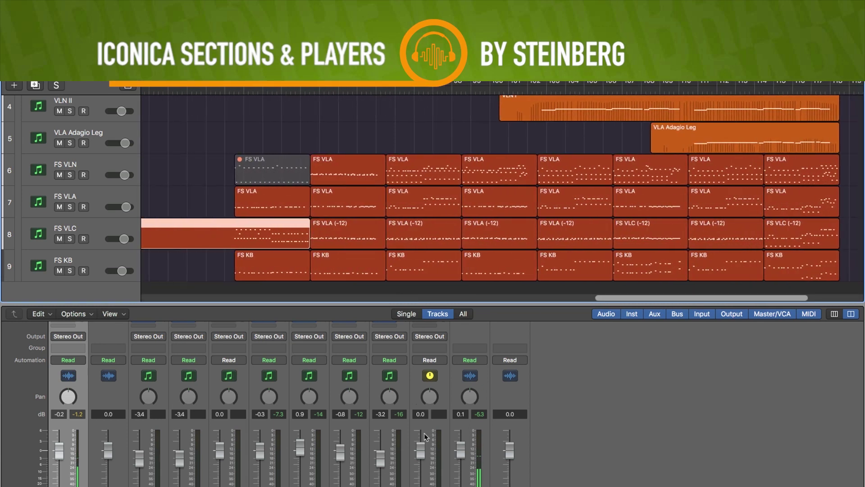
Inspect the articulations and microphone mixer of the FS VLN track's Violins I Short Notes instrument, then close its window.
scroll(426, 438, up, 3)
scroll(426, 437, up, 2)
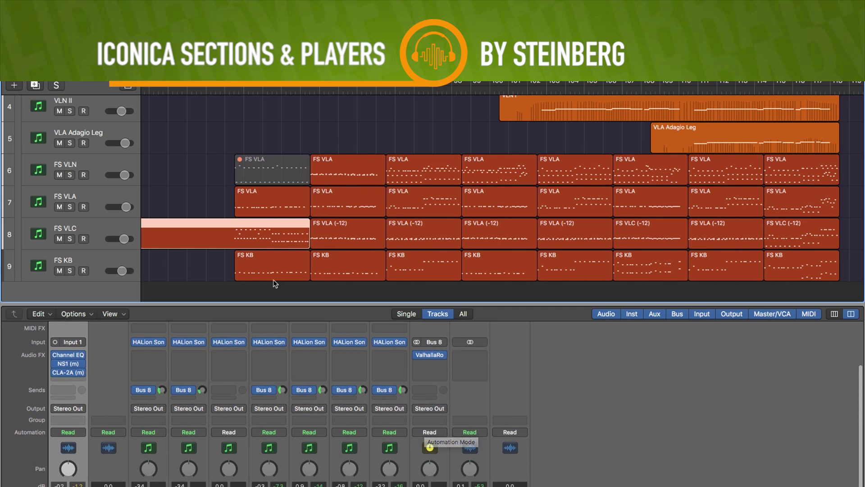
scroll(263, 446, down, 5)
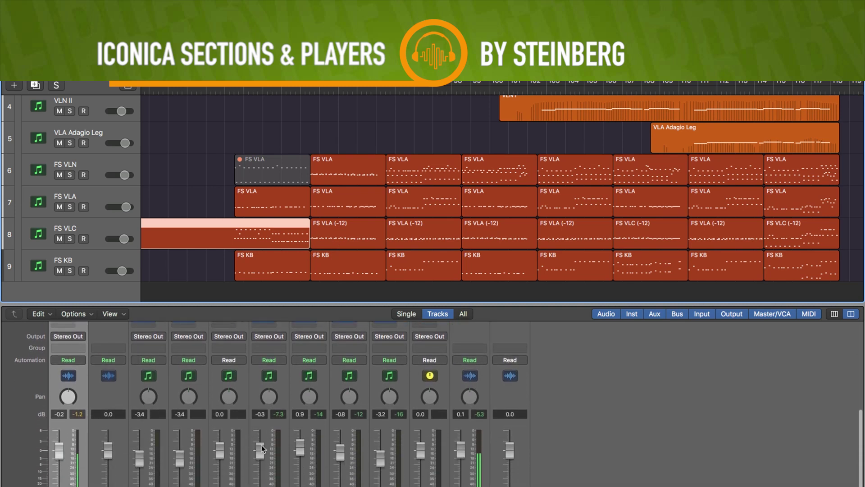
scroll(263, 449, up, 8)
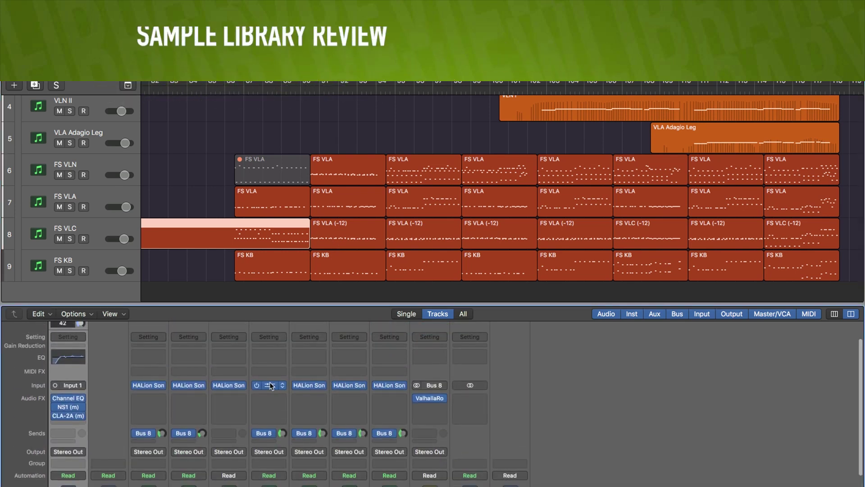
click(270, 386)
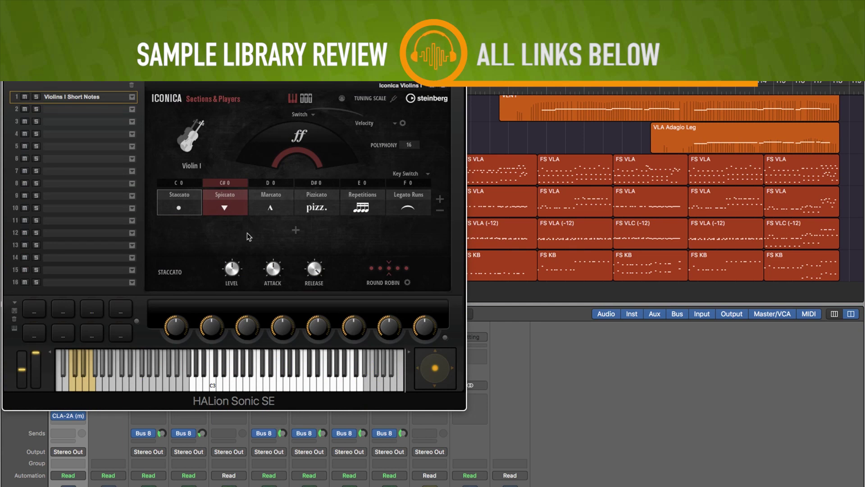
click(306, 98)
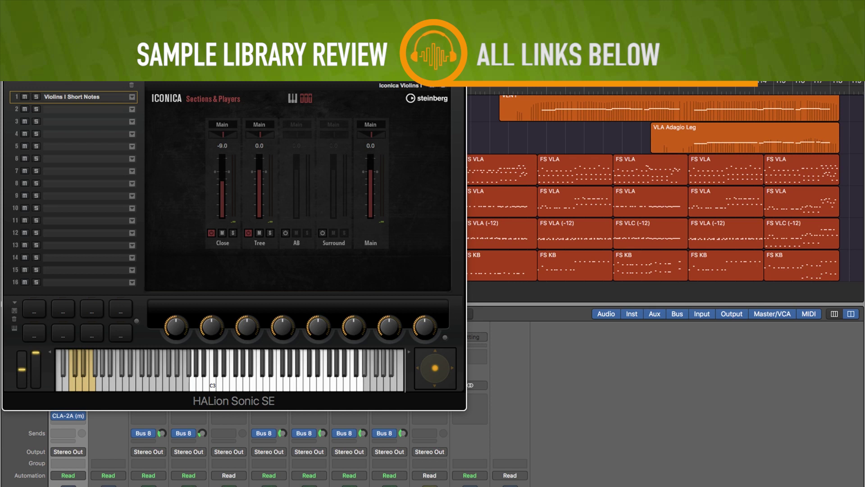
key(super+w)
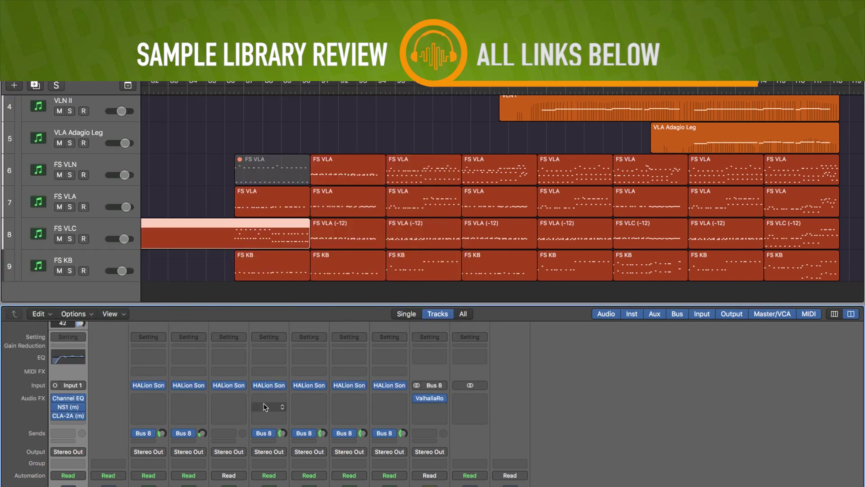
Inspect the Valhalla reverb on the Bus 8 channel and close its window.
scroll(266, 407, down, 3)
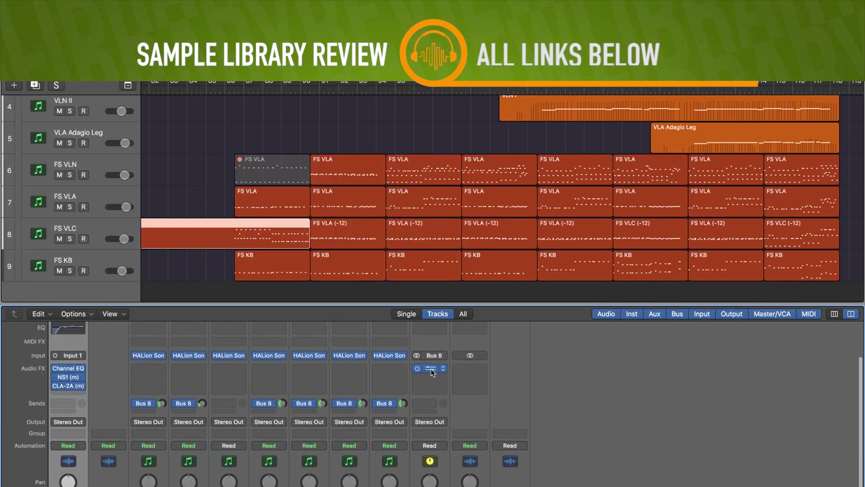
click(431, 369)
click(478, 100)
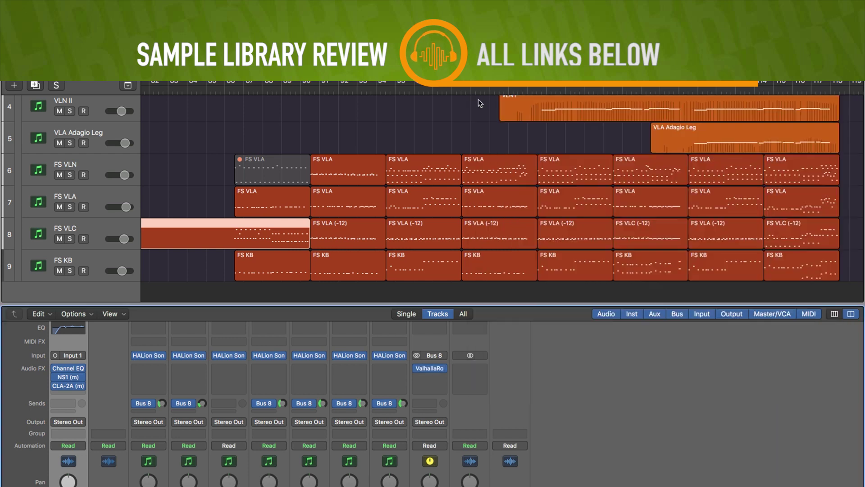
scroll(478, 459, down, 8)
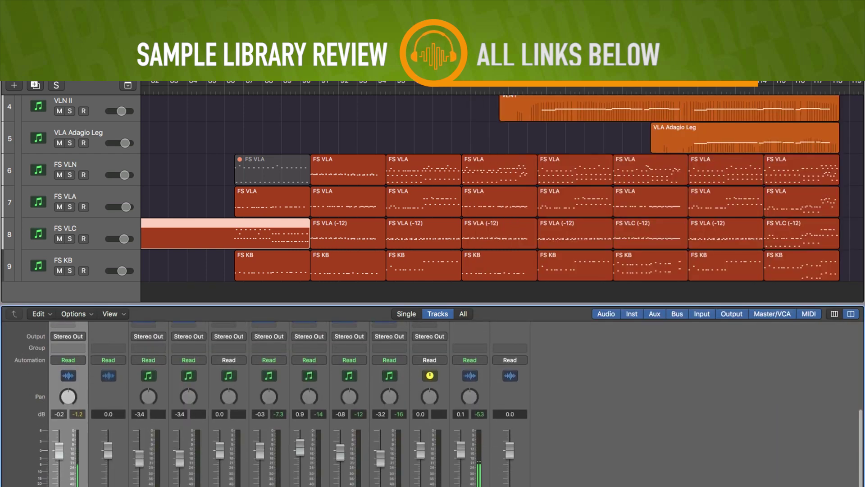
Play the FS string regions from near their start with the mixer hidden, keeping the whole passage in view.
scroll(258, 123, left, 15)
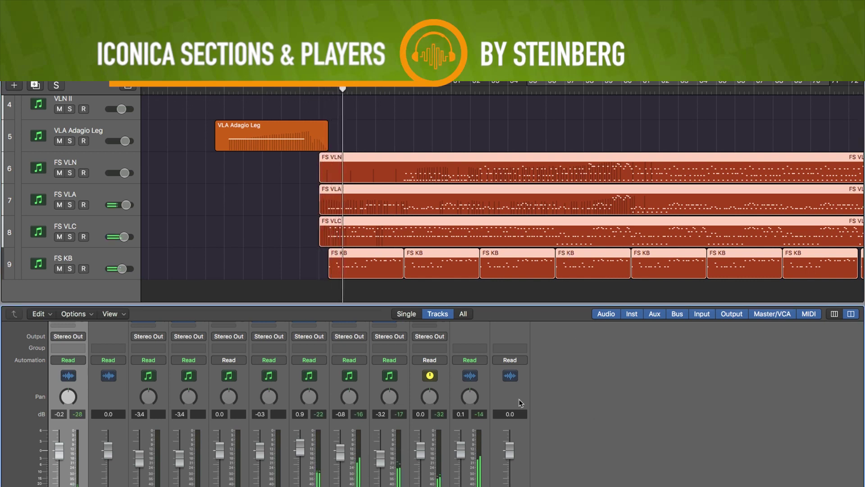
key(x)
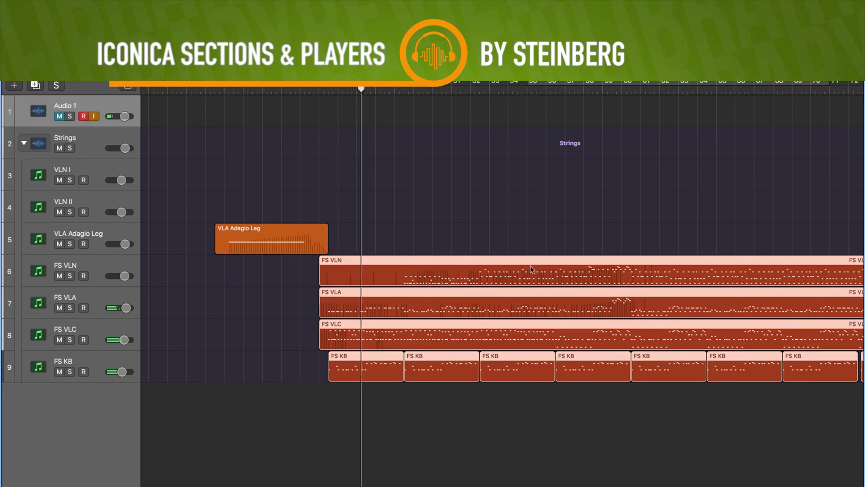
key(super+Left)
key(super+Right)
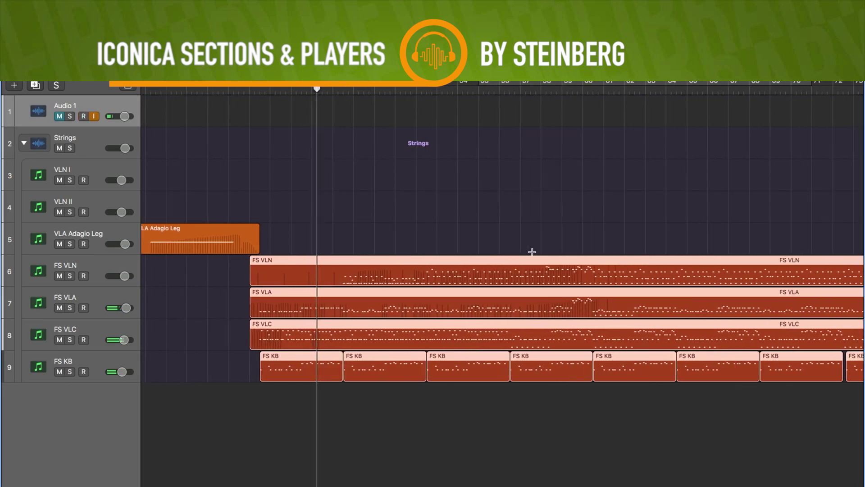
scroll(532, 252, right, 5)
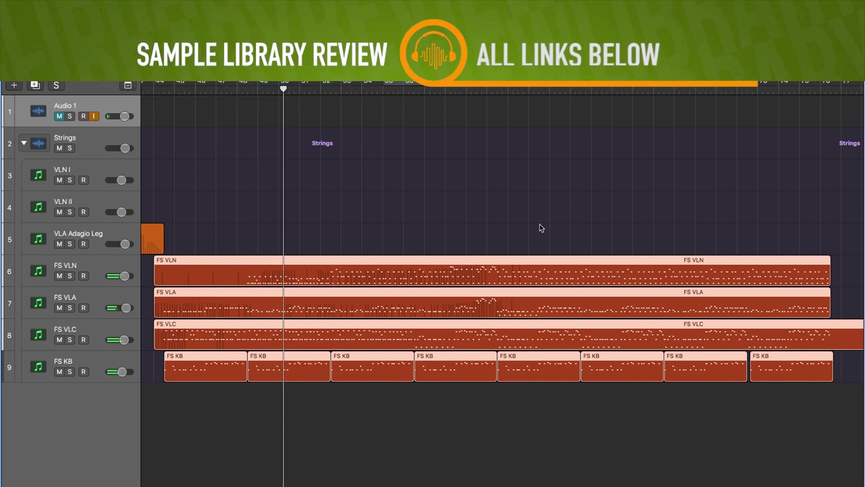
Show the mixer and check the Bus 8 send level across the four FS string channels selected together.
key(x)
scroll(356, 463, up, 3)
scroll(356, 463, down, 3)
drag(269, 415, 389, 416)
scroll(410, 415, up, 3)
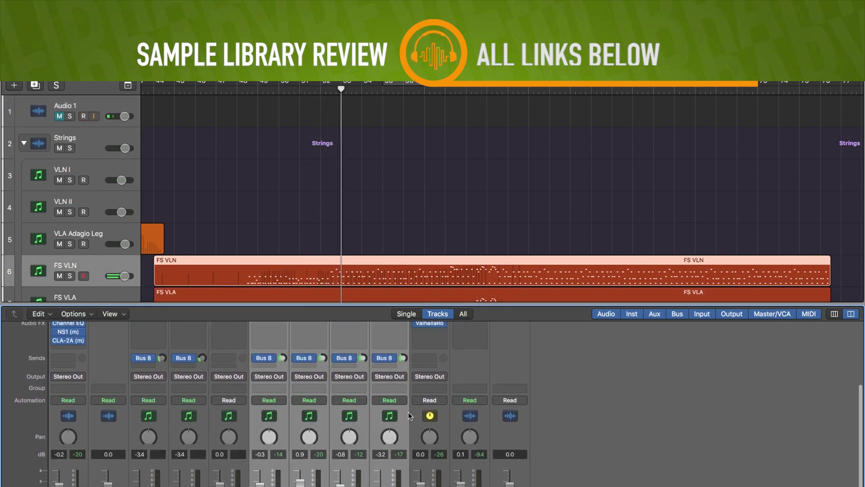
click(403, 358)
mouse_move(403, 358)
mouse_down()
mouse_move(403, 399)
mouse_move(404, 360)
mouse_up()
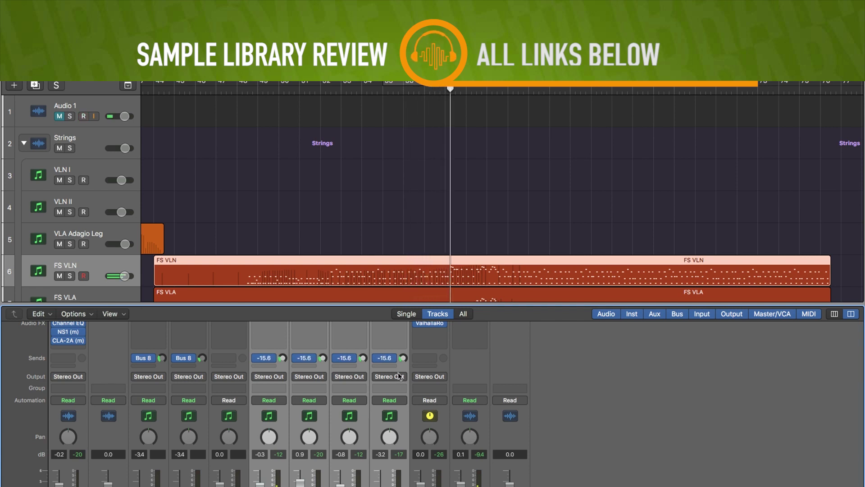
Follow the FS string playback without the mixer, then show the mixer again beneath the FS regions.
key(x)
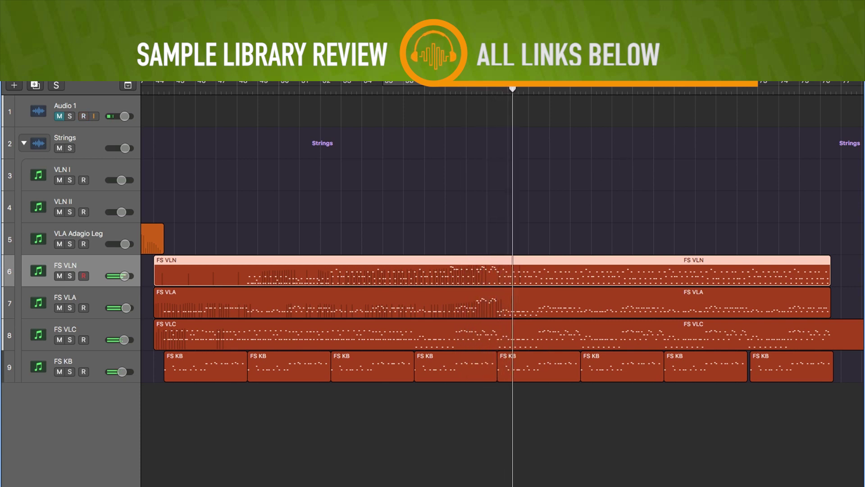
key(x)
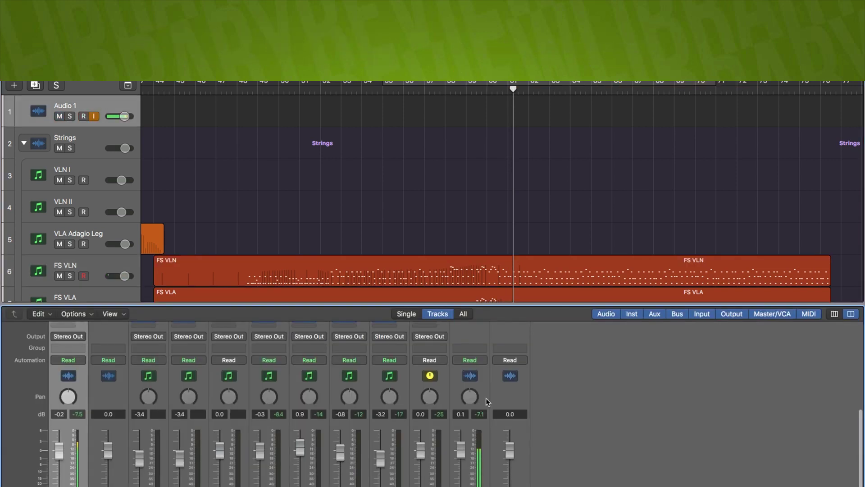
scroll(607, 375, up, 2)
scroll(593, 228, down, 4)
scroll(593, 228, down, 1)
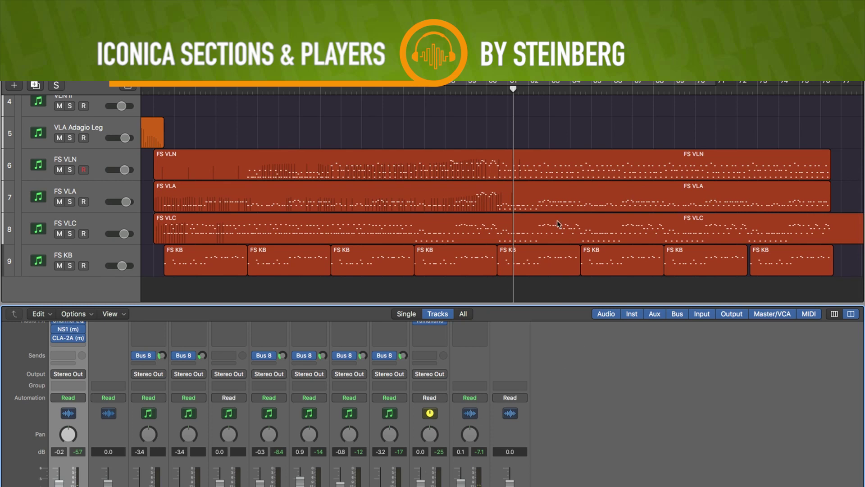
scroll(559, 224, left, 2)
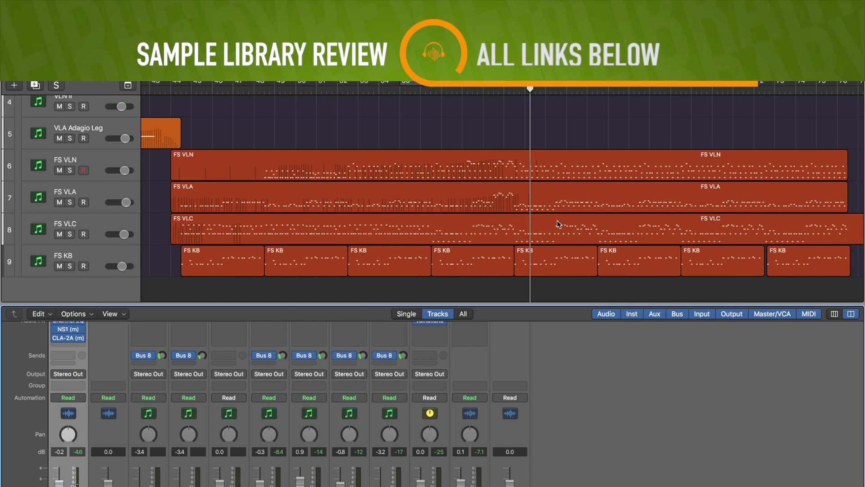
Play the arrangement's later section of repeated FS regions and look ahead to the VLN and VLA Adagio Leg entries.
scroll(558, 224, right, 15)
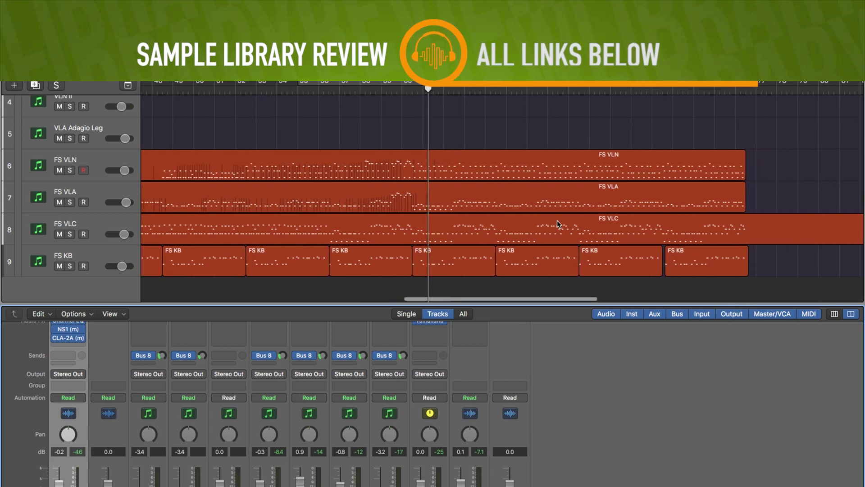
scroll(558, 224, right, 20)
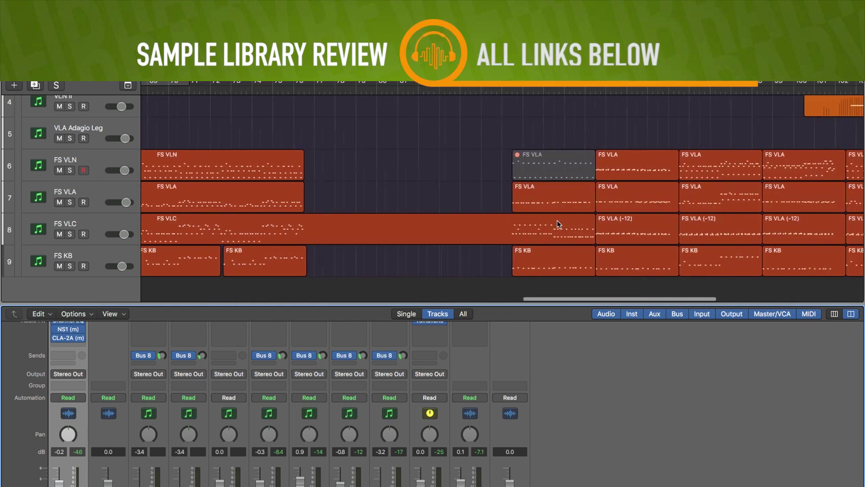
click(507, 90)
key(space)
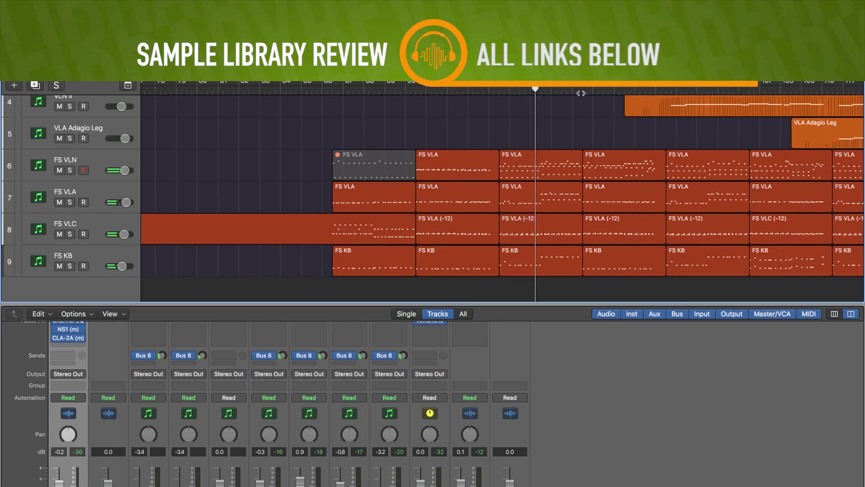
scroll(634, 117, right, 10)
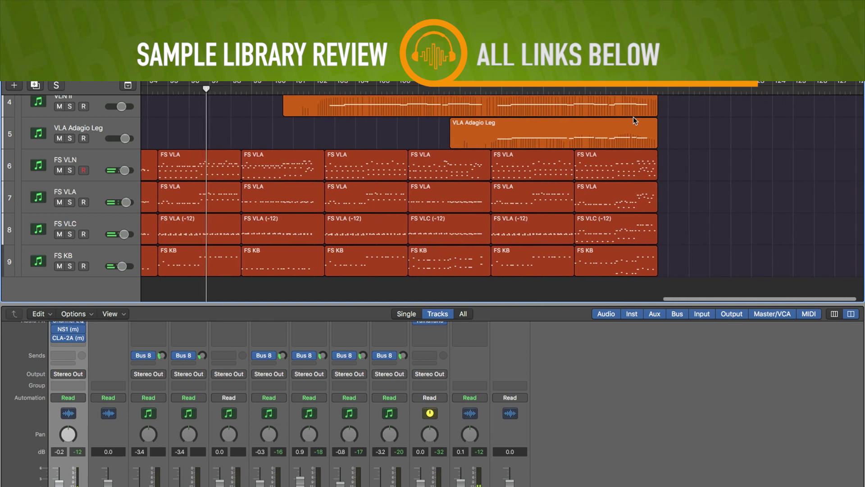
scroll(323, 167, left, 11)
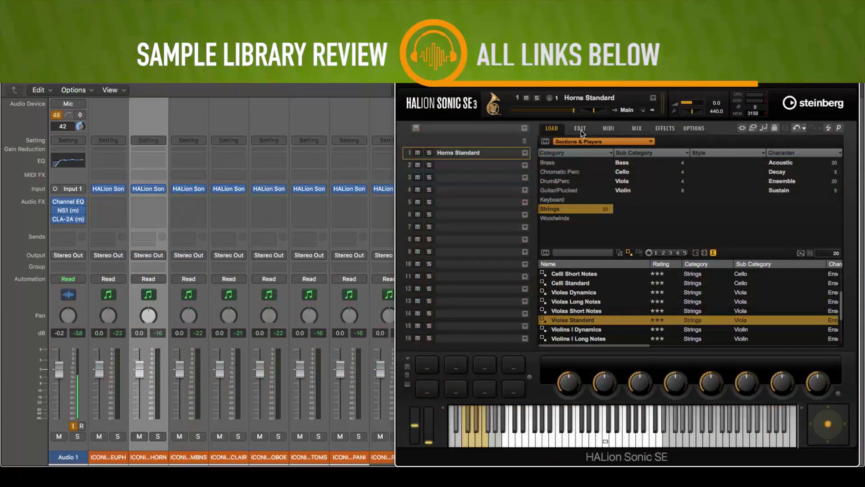
Select the Horns Standard patch in the Brass category and show its articulation settings.
click(580, 129)
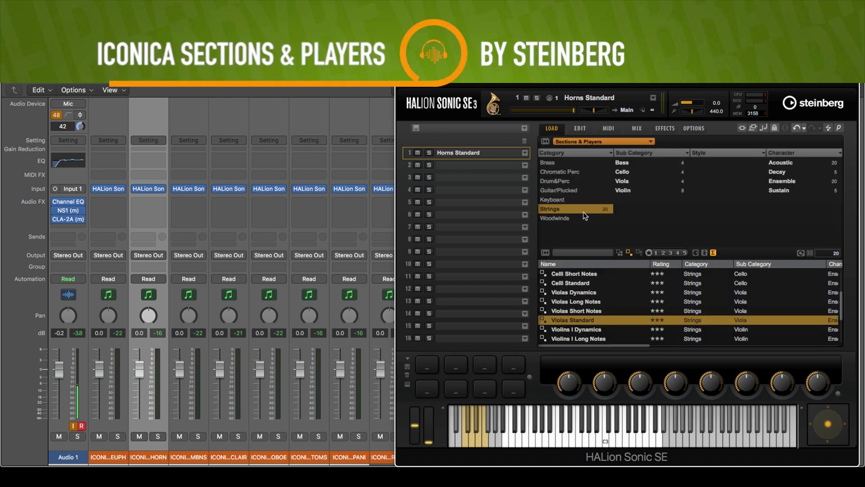
click(549, 163)
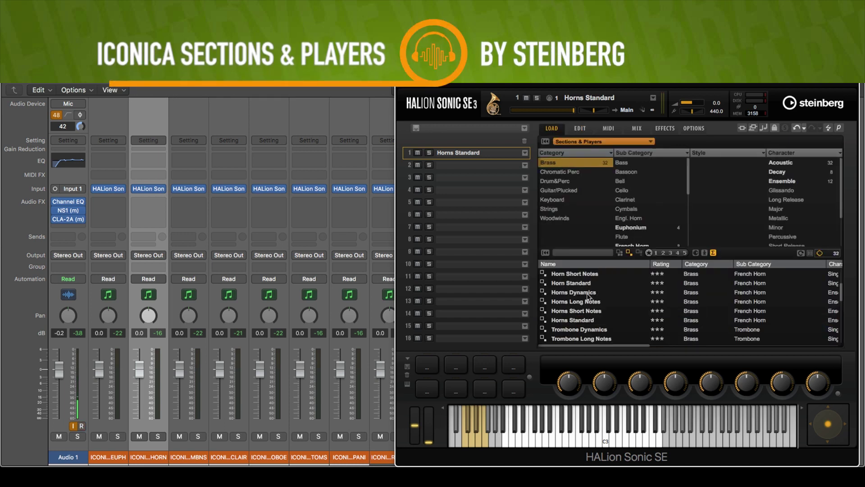
click(591, 322)
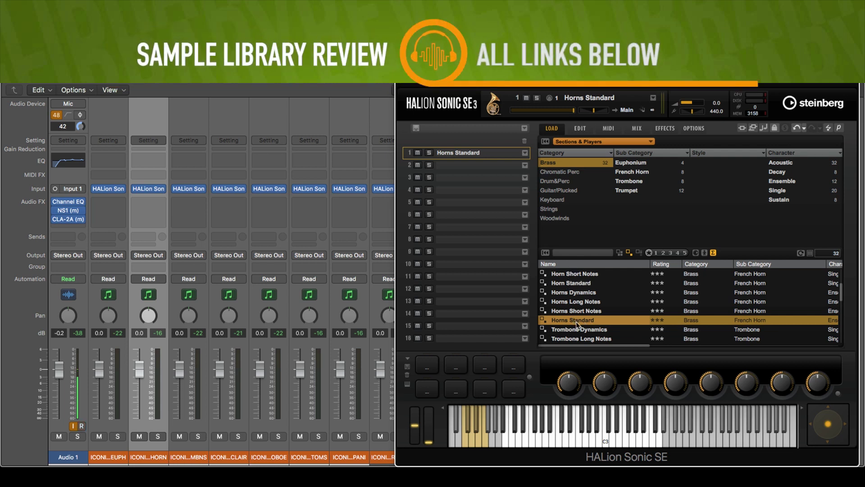
click(580, 128)
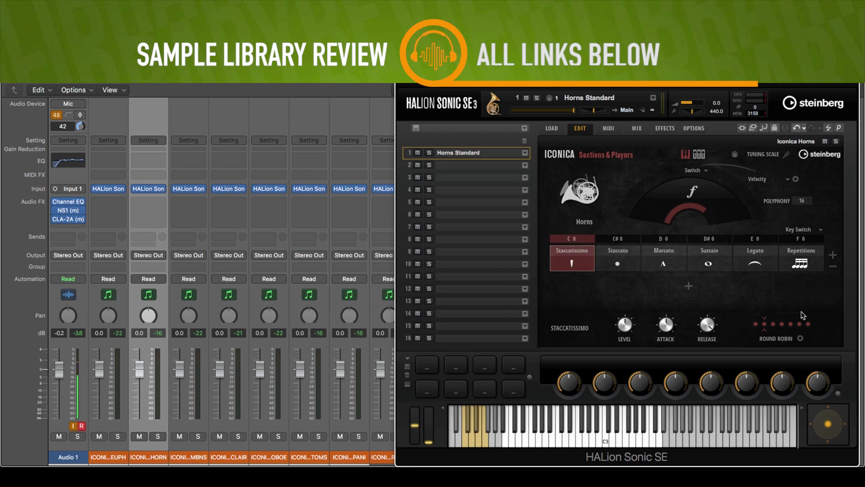
Add a second articulation row to the Horns patch and assign Decrescendo to the slot beneath Staccatissimo.
click(690, 288)
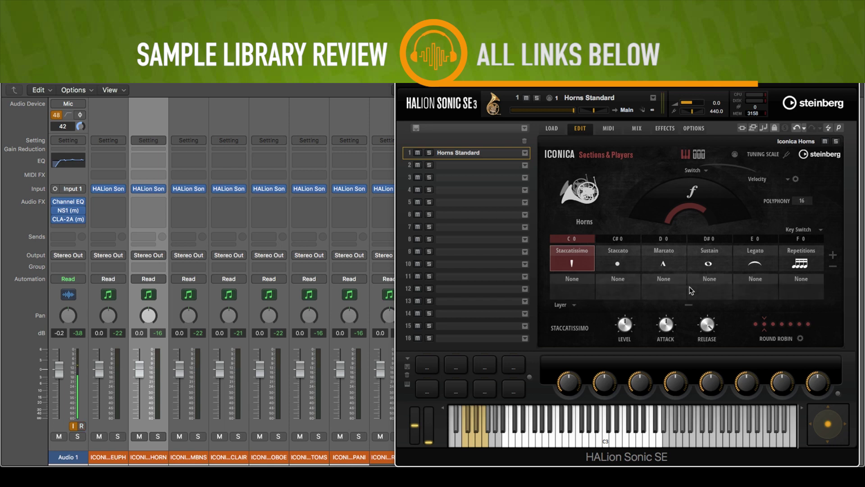
click(572, 281)
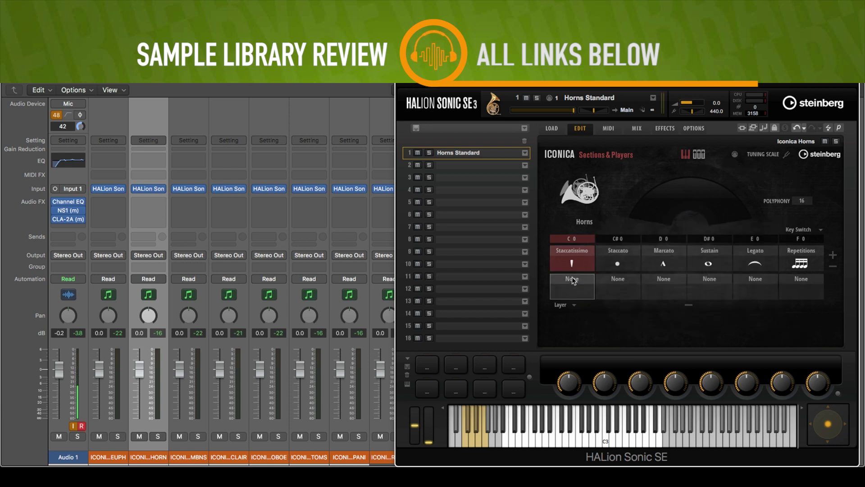
click(573, 281)
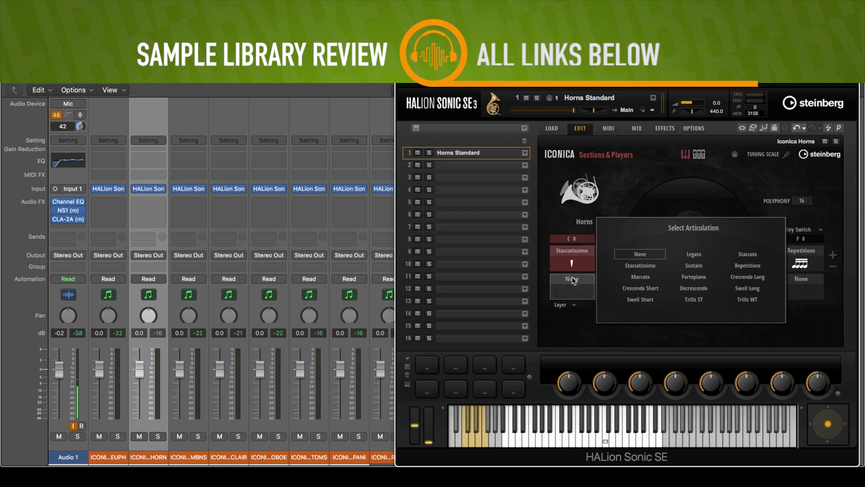
click(694, 288)
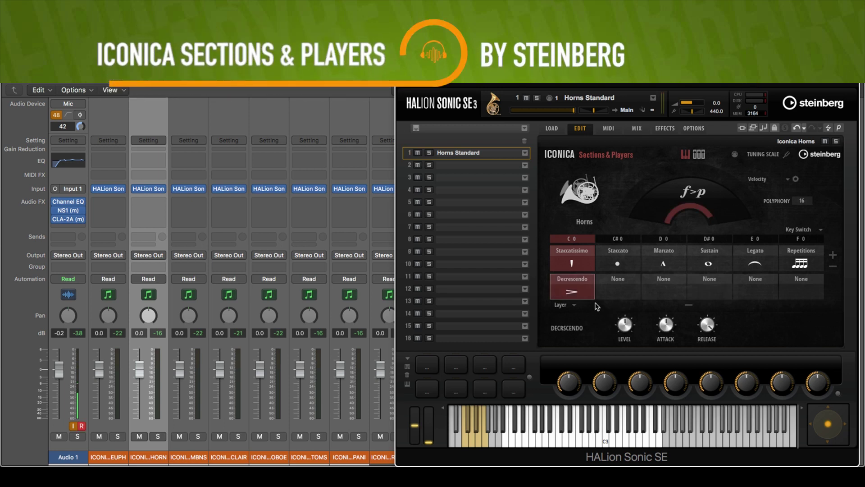
Set the layered slot beneath Staccatissimo to Legato, and try Marcato followed by Sustain in the slot beneath Sustain.
click(574, 282)
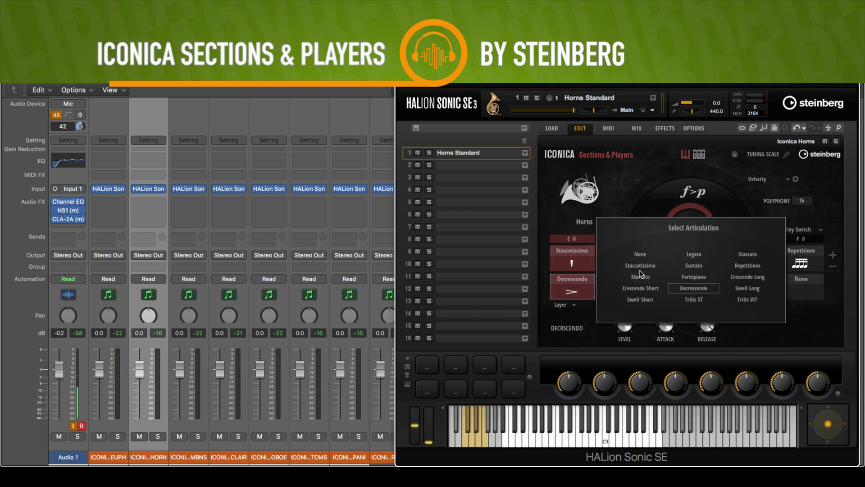
click(694, 256)
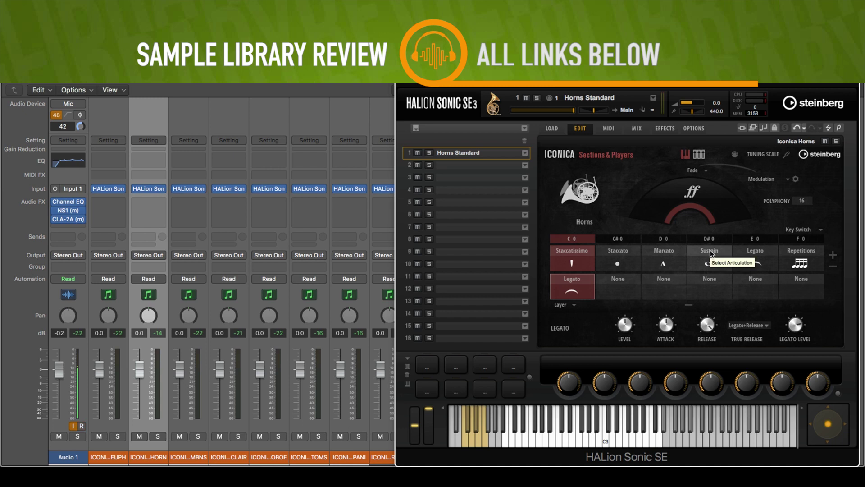
click(708, 285)
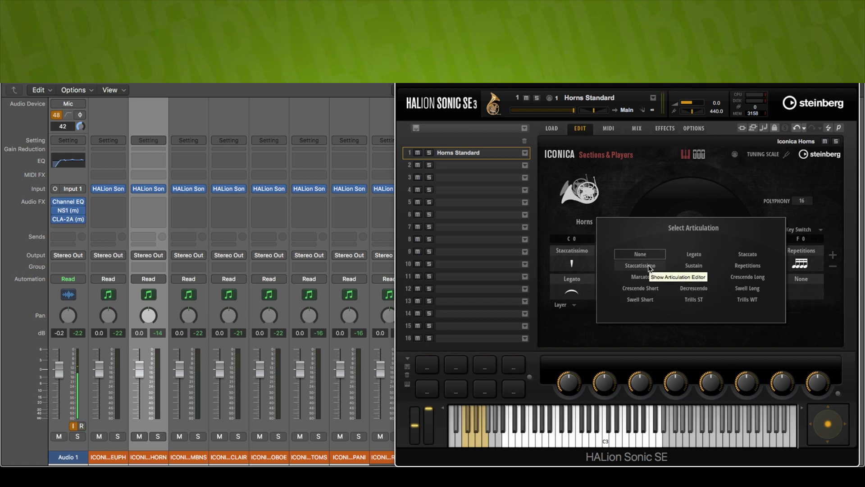
click(640, 278)
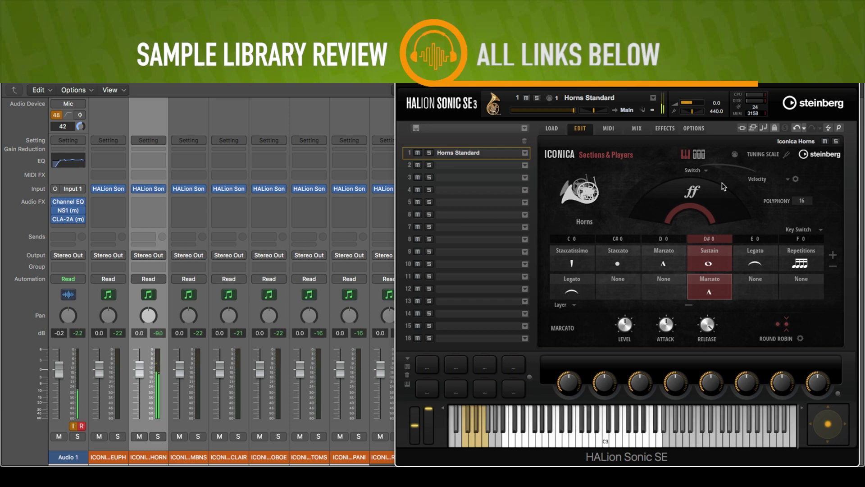
click(721, 281)
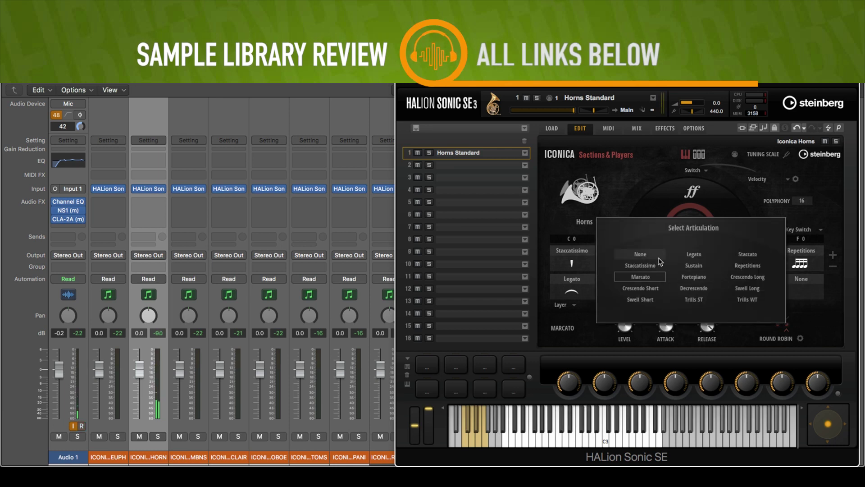
click(694, 265)
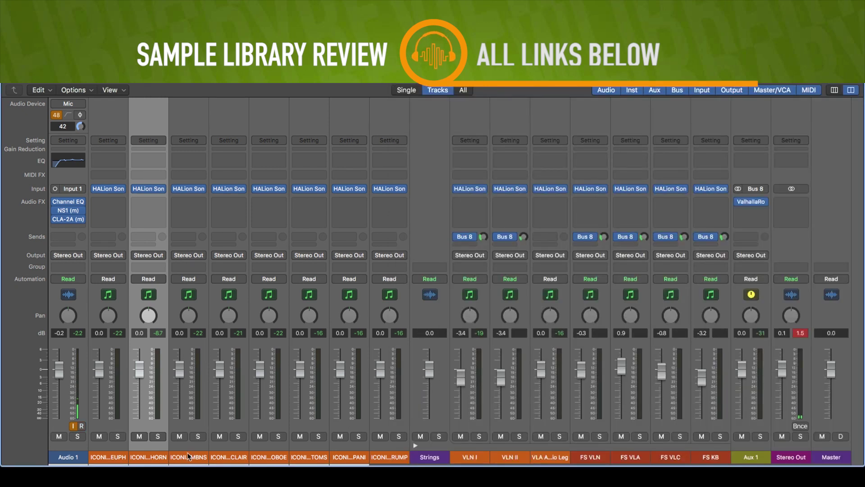
Open the instrument on the trombones track and show the articulations of its Trombones Dynamics patch.
click(188, 457)
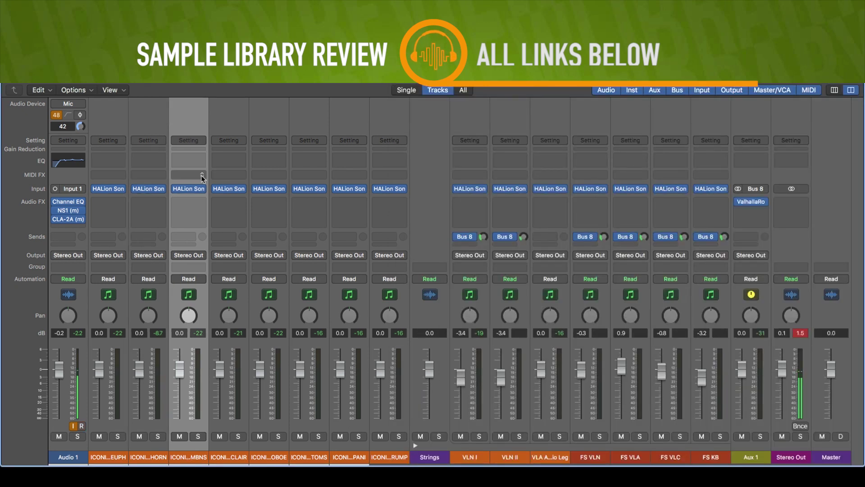
click(192, 191)
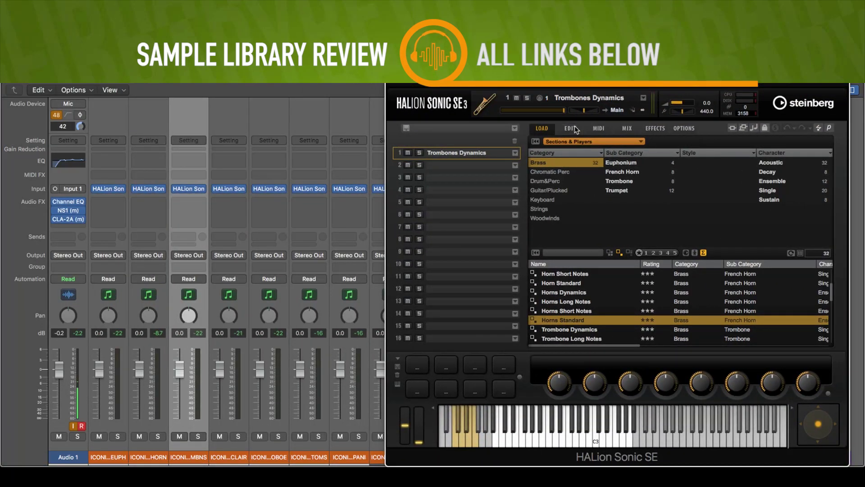
click(571, 128)
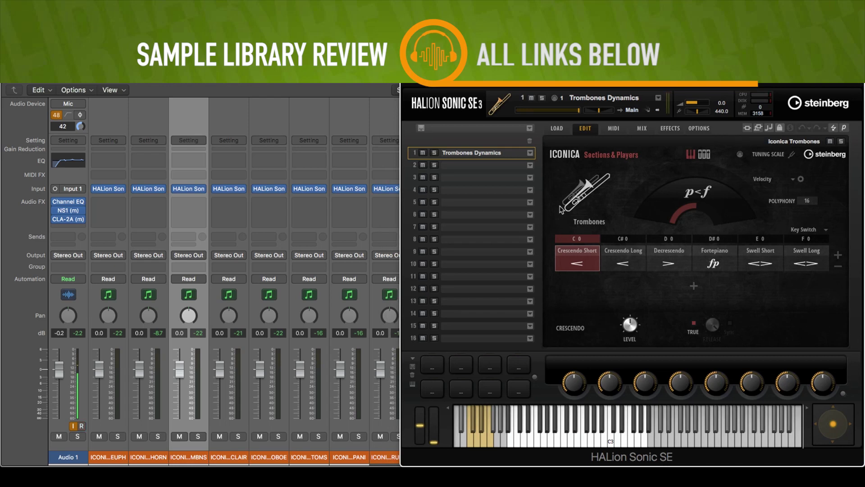
Filter the Brass patches to Trombone, highlight Trombones Standard, and return to the articulations to audition Trombones Dynamics.
click(558, 129)
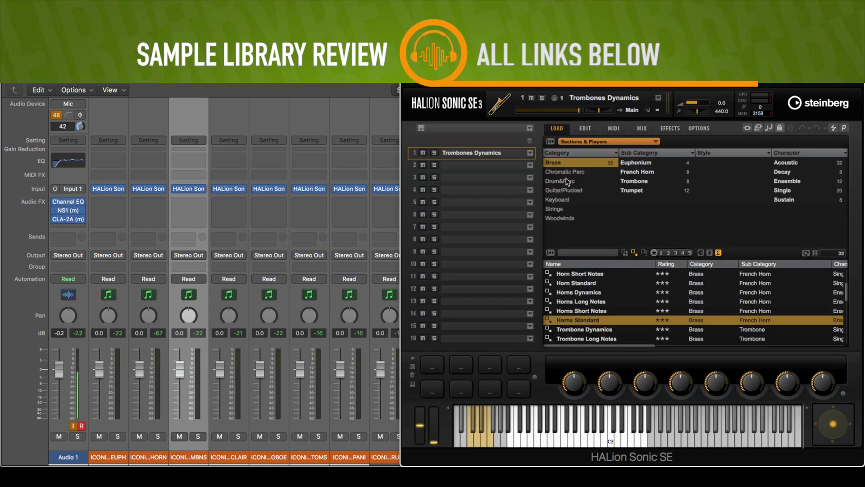
click(649, 182)
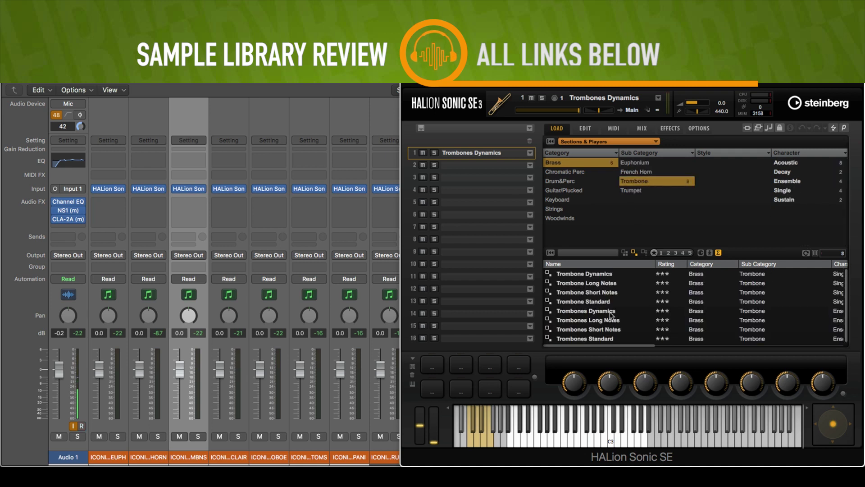
click(602, 340)
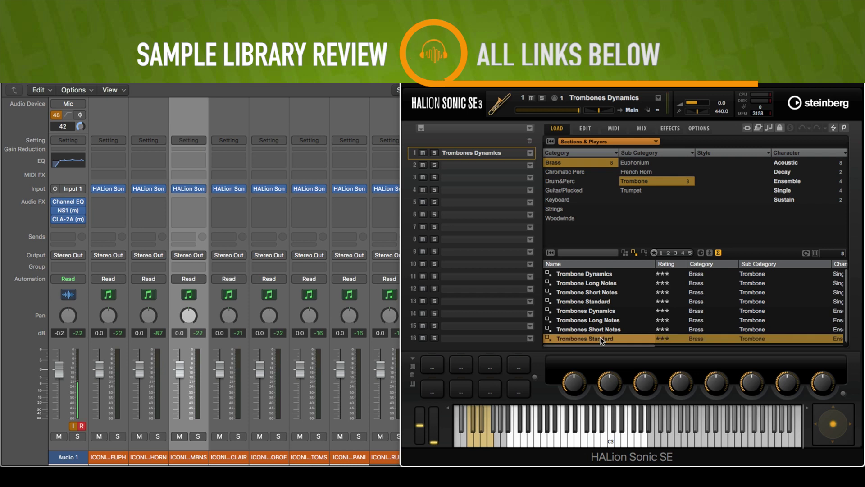
click(589, 130)
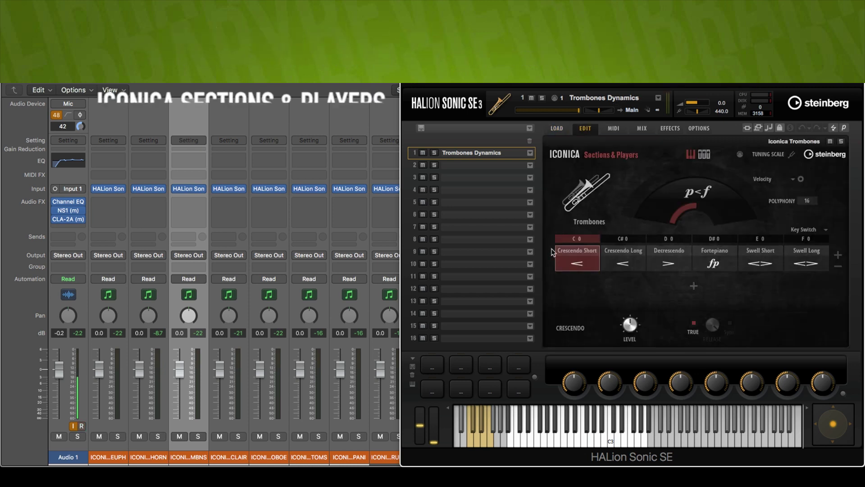
click(556, 129)
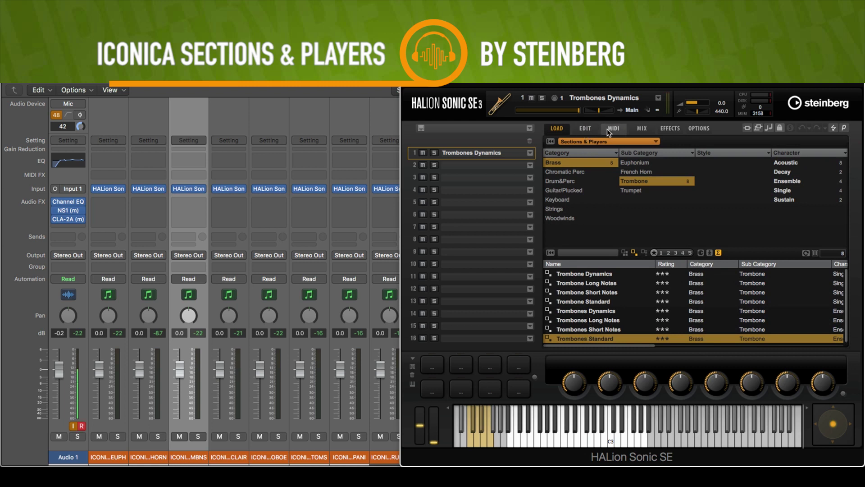
click(587, 129)
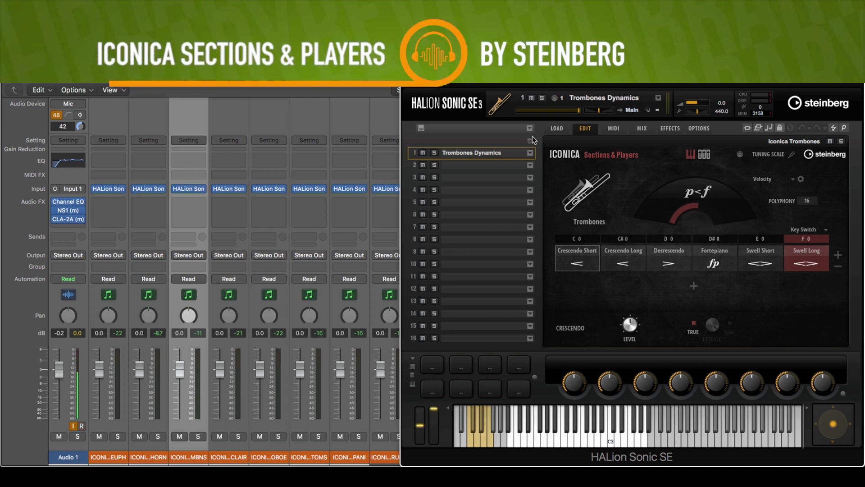
Load the Trombones Standard patch, show its articulations and look at the dynamics controller choices.
click(553, 129)
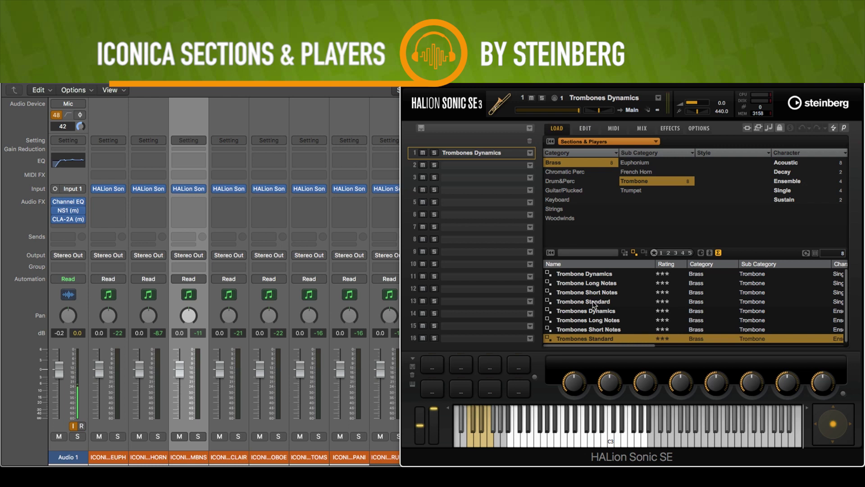
double_click(585, 339)
click(585, 128)
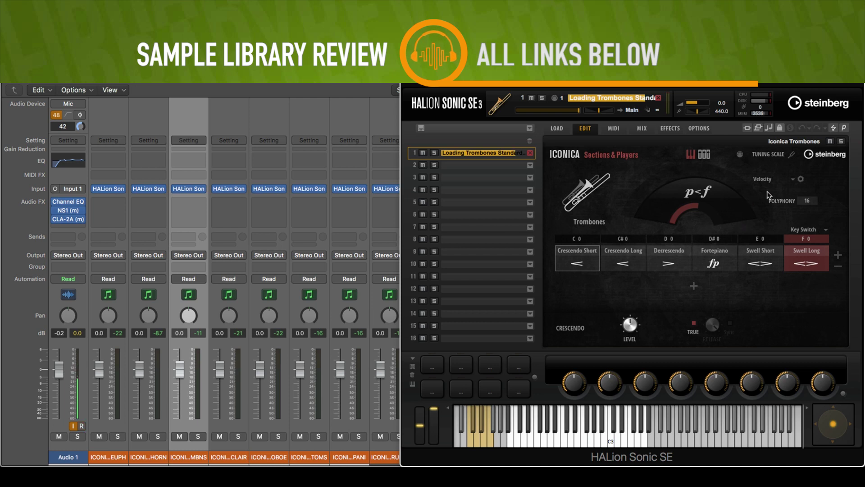
click(794, 181)
click(794, 180)
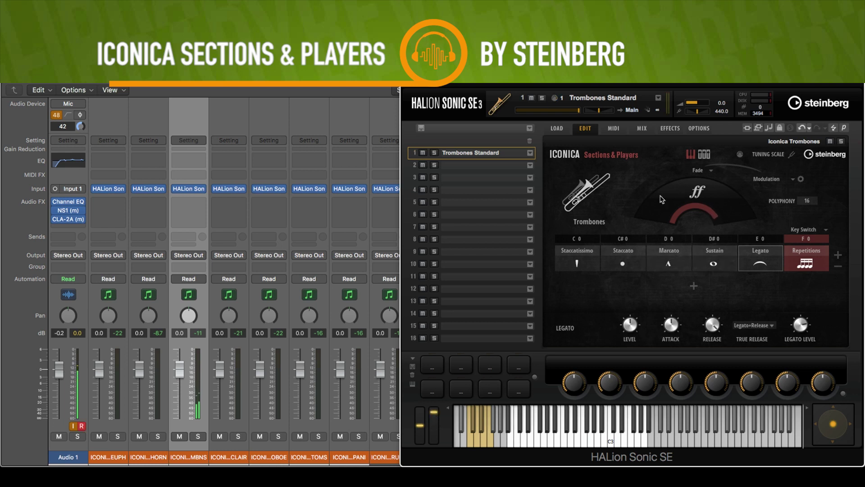
Add a second articulation row to the Trombones patch and remove it again.
click(694, 287)
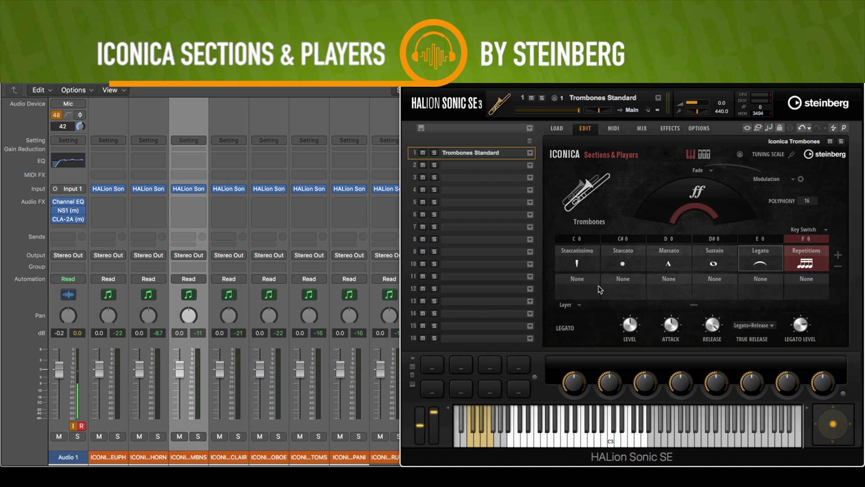
click(693, 306)
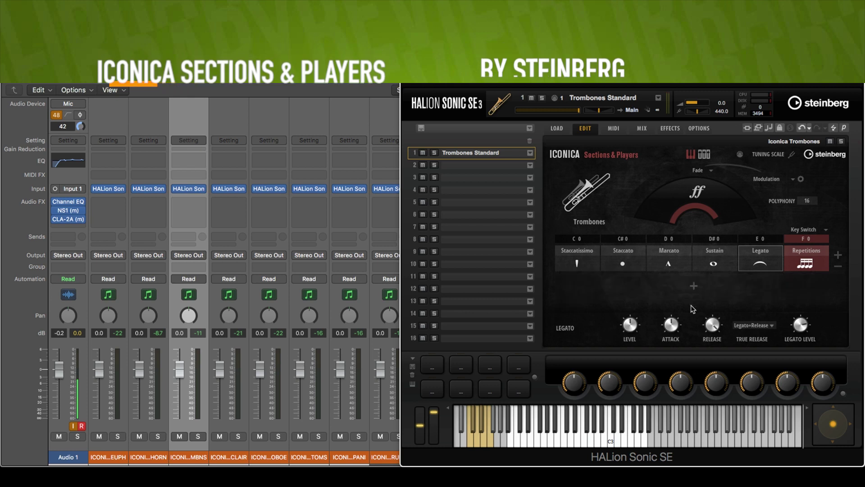
Add two empty articulation columns after Repetitions and look at the Key Switch mode choices.
click(839, 256)
click(838, 255)
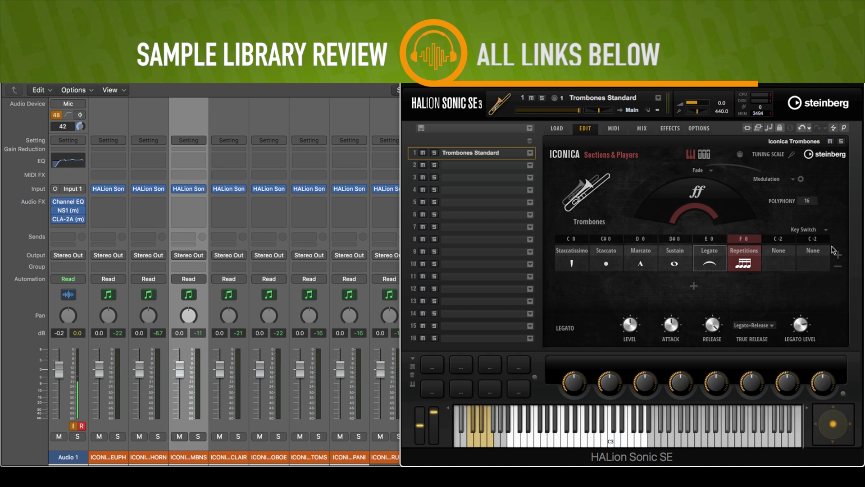
click(827, 230)
click(829, 231)
Move on to the clarinet track to audition Bass Clarinet Standard, and continue to the Oboe 1 Standard track.
key(Down)
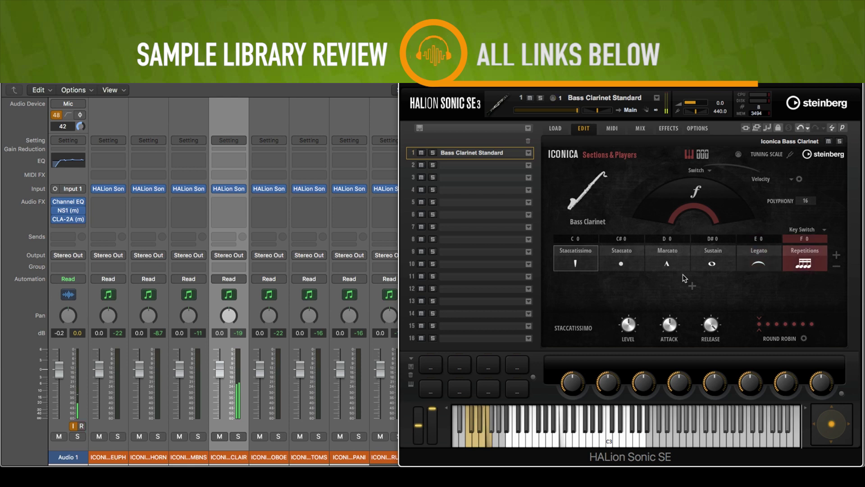
key(Down)
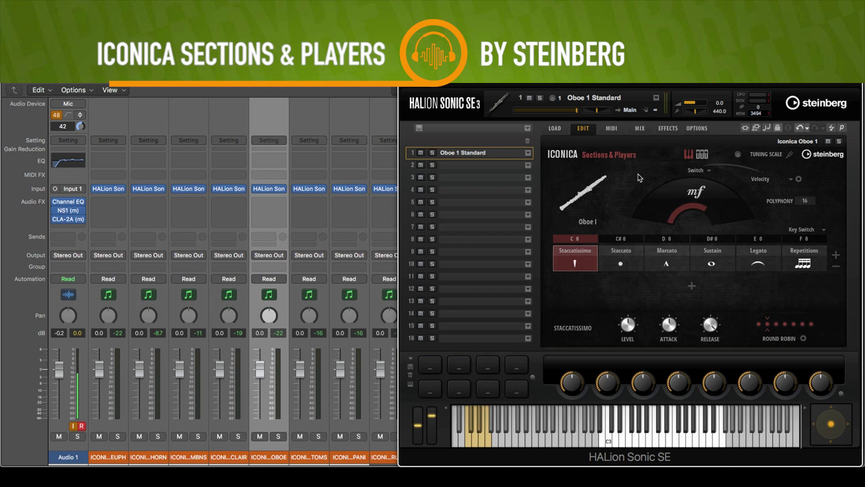
Browse the Woodwinds patches by subcategory, covering Clarinet, Bassoon, Engl. Horn, Flute and Oboe.
click(555, 129)
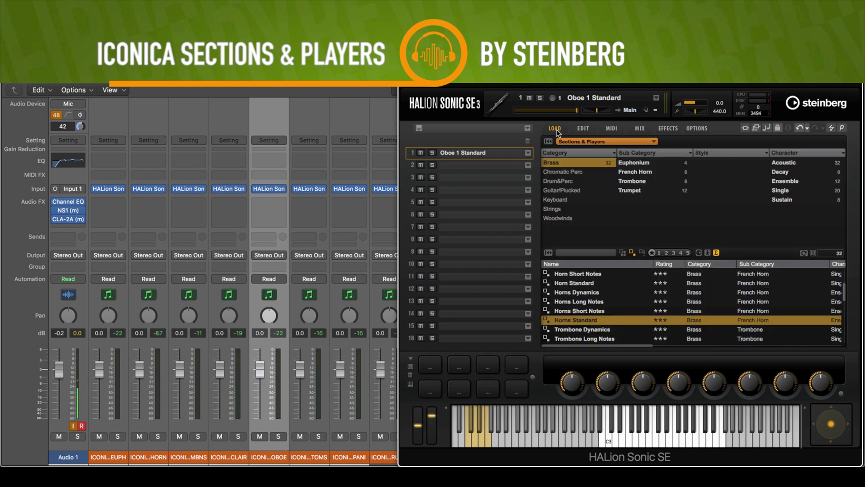
click(569, 218)
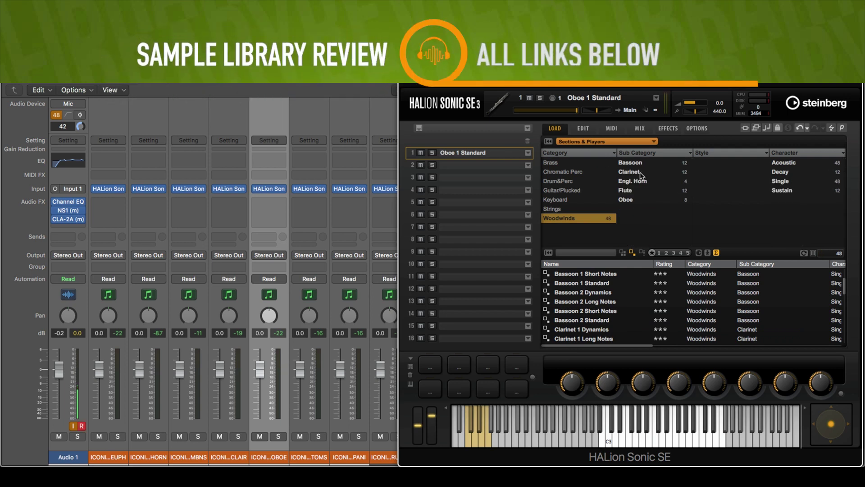
click(649, 171)
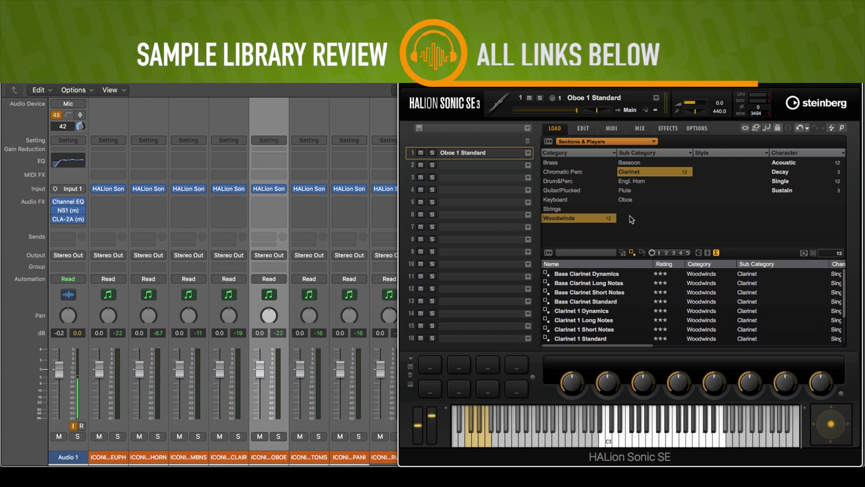
click(640, 166)
scroll(614, 294, down, 2)
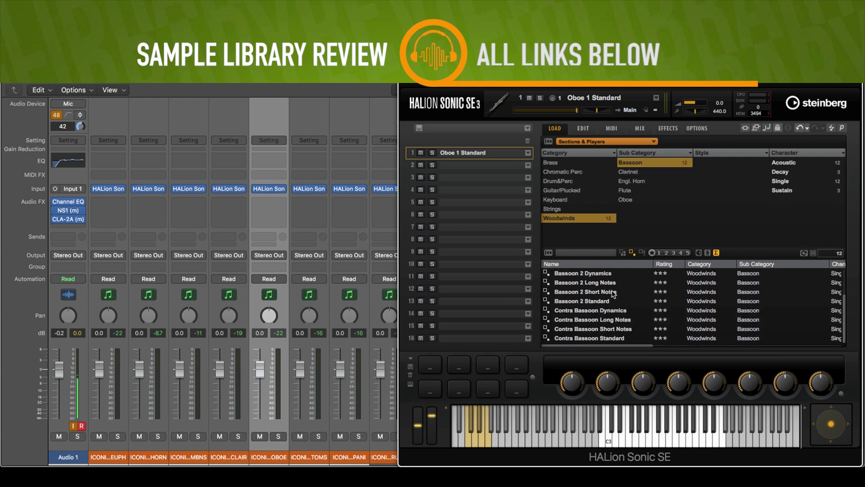
click(644, 173)
click(642, 184)
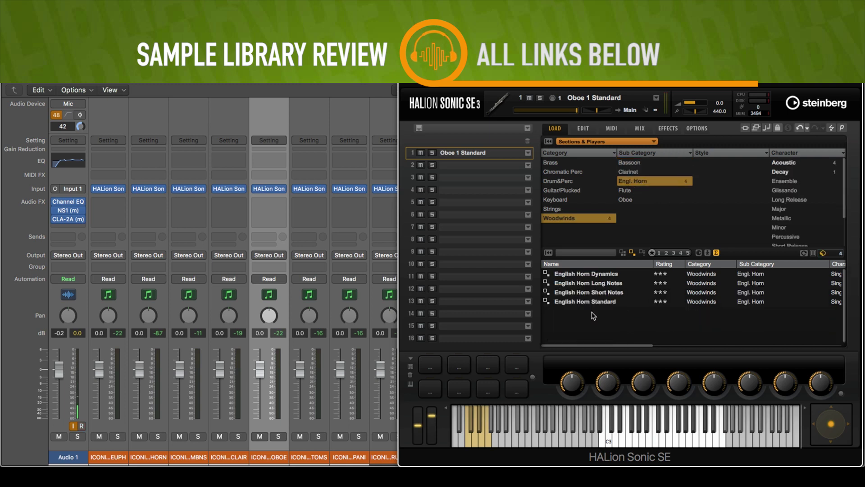
click(636, 191)
scroll(606, 284, down, 2)
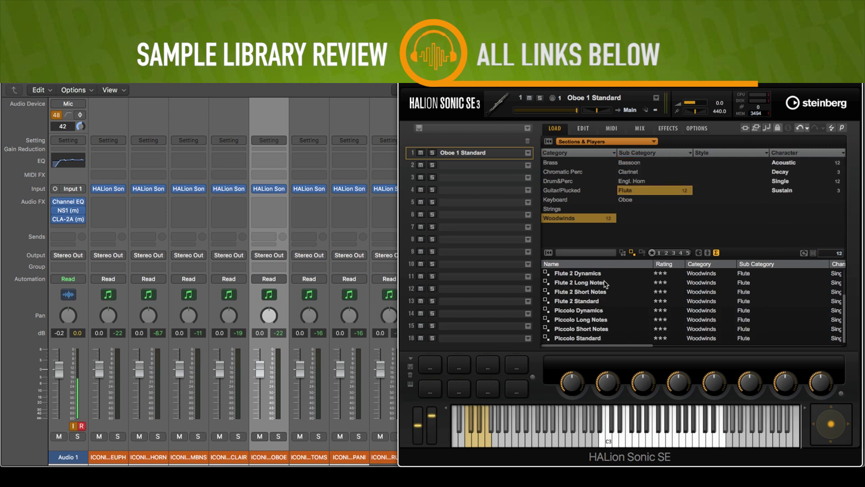
click(629, 200)
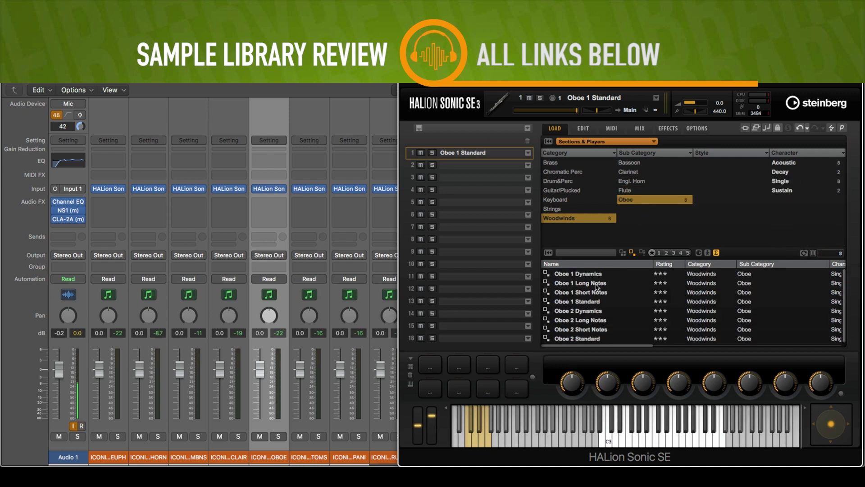
Audition the Oboe 1 Standard articulations, and move on to the toms track to try the Toms Standard hits.
click(583, 128)
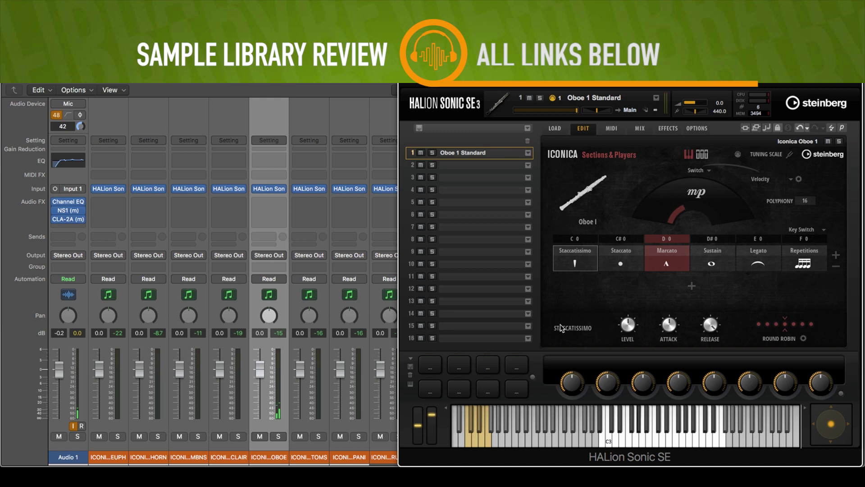
key(Down)
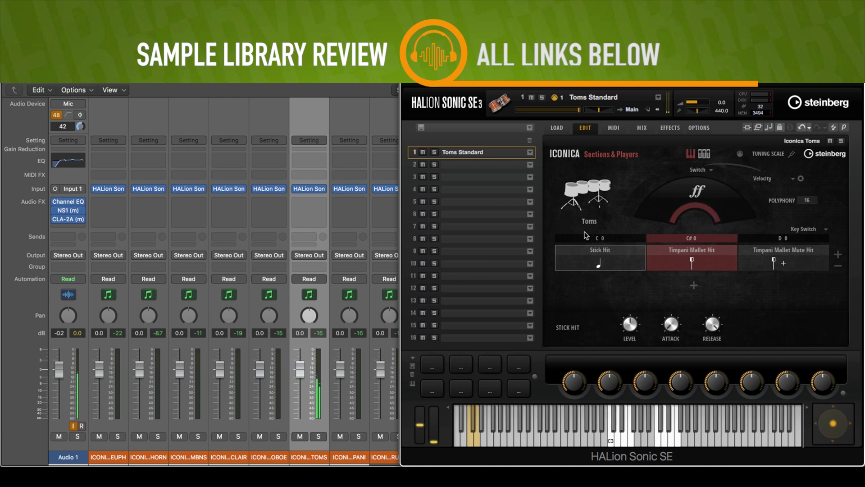
key(r)
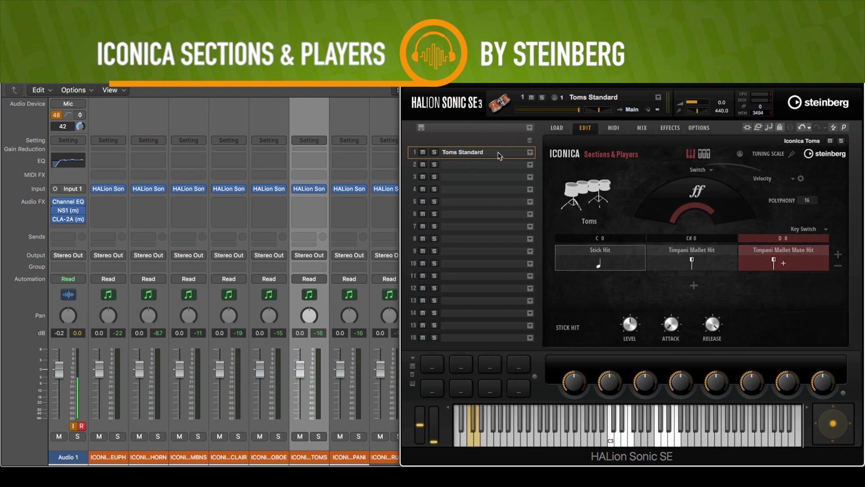
Browse the Drum&Perc patches of Sections & Players and load Toms Dynamics in place of Toms Standard.
click(559, 127)
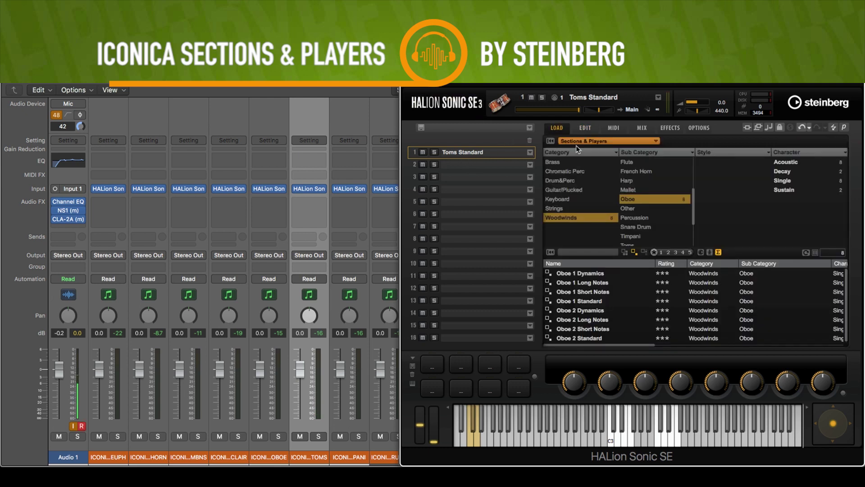
click(572, 181)
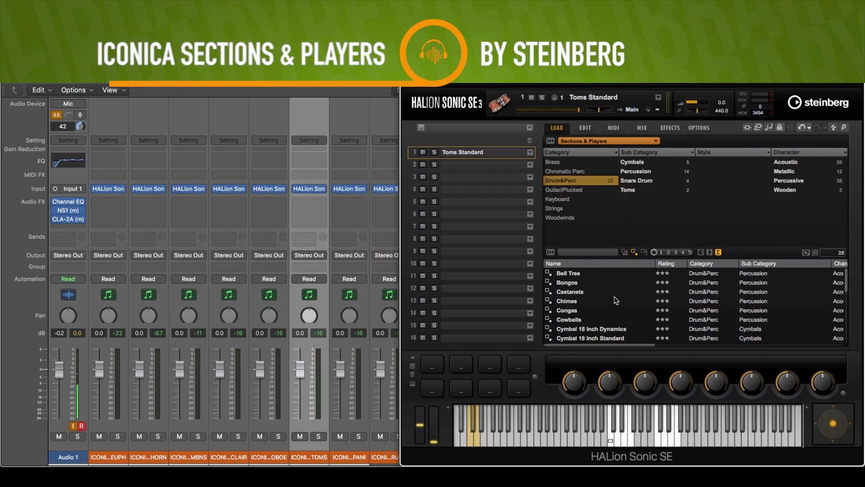
scroll(595, 304, down, 2)
scroll(602, 294, up, 2)
scroll(603, 293, right, 1)
scroll(603, 294, left, 1)
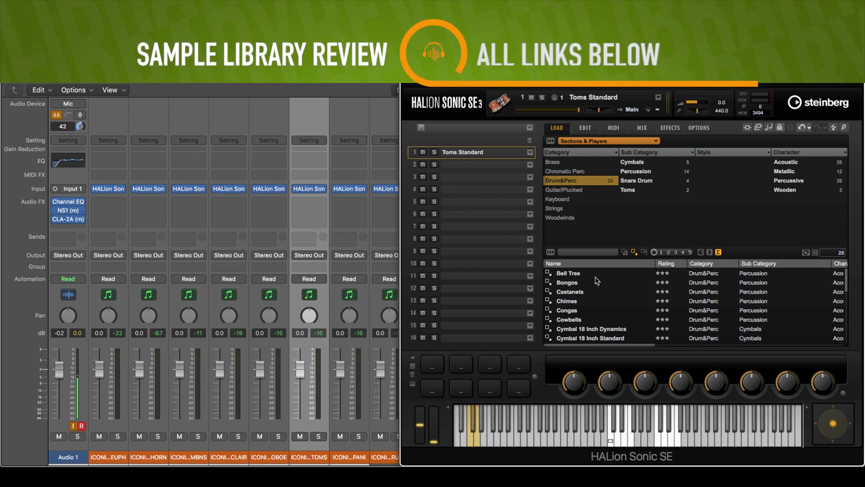
scroll(588, 286, down, 2)
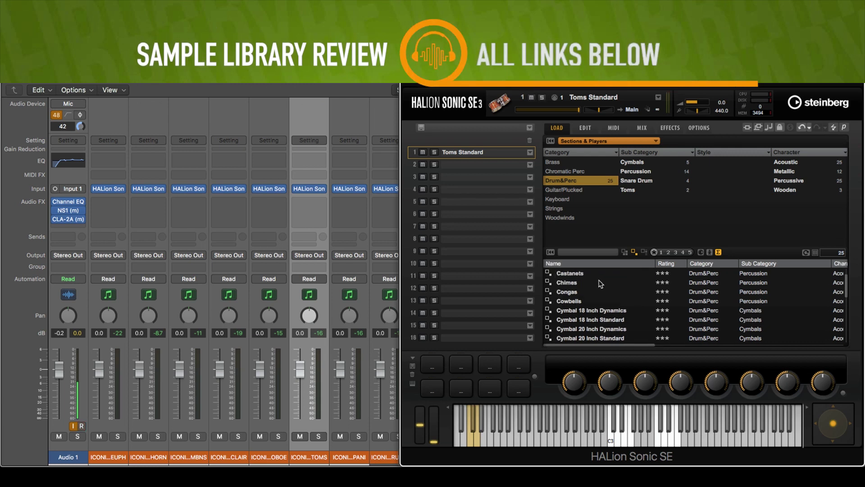
scroll(599, 305, down, 2)
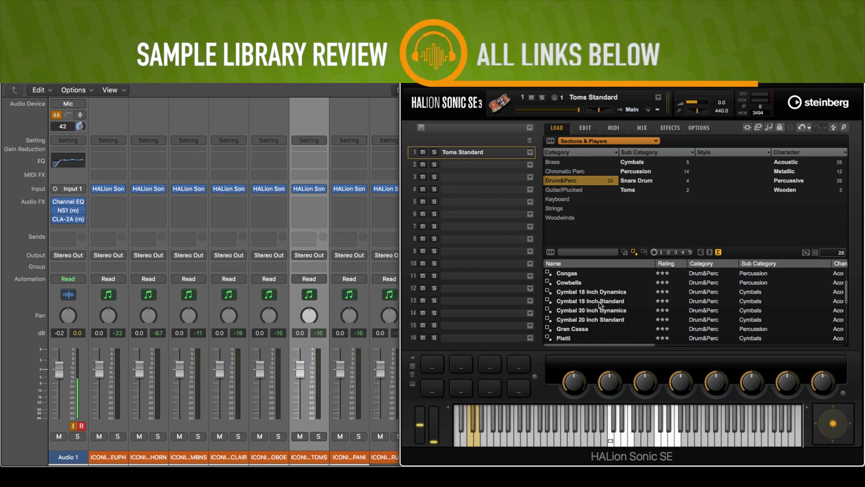
scroll(600, 305, down, 2)
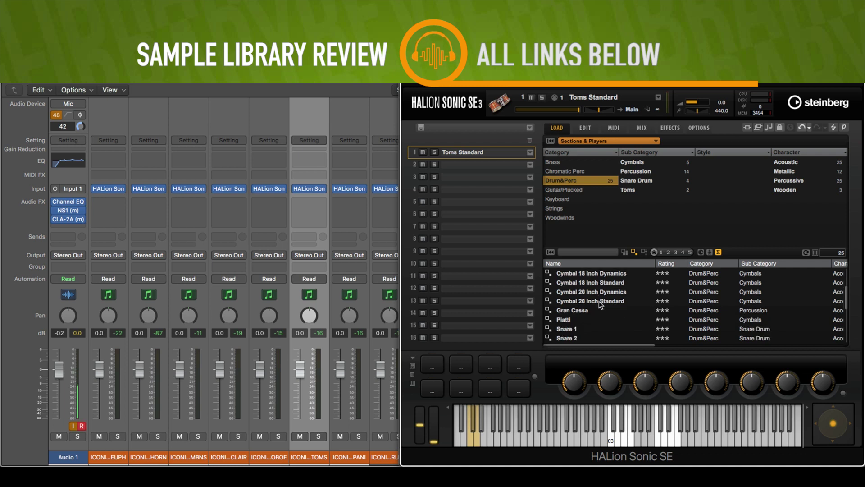
scroll(597, 325, down, 2)
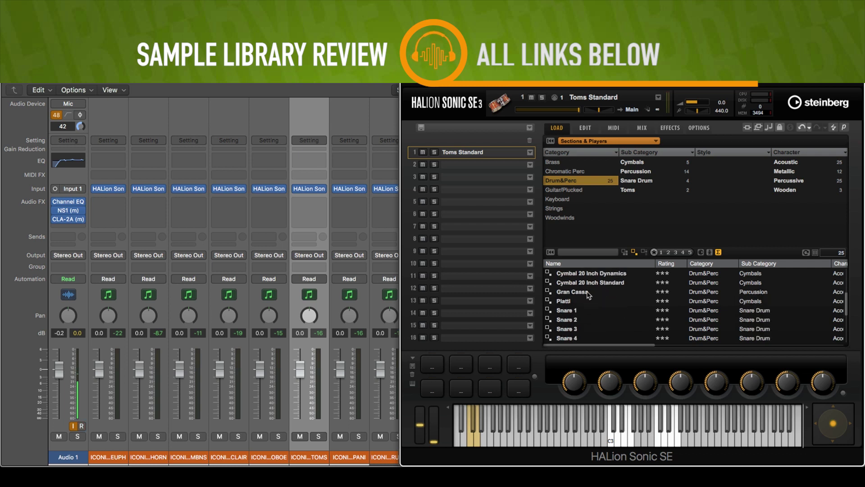
scroll(596, 327, down, 2)
scroll(596, 327, down, 1)
scroll(591, 326, down, 4)
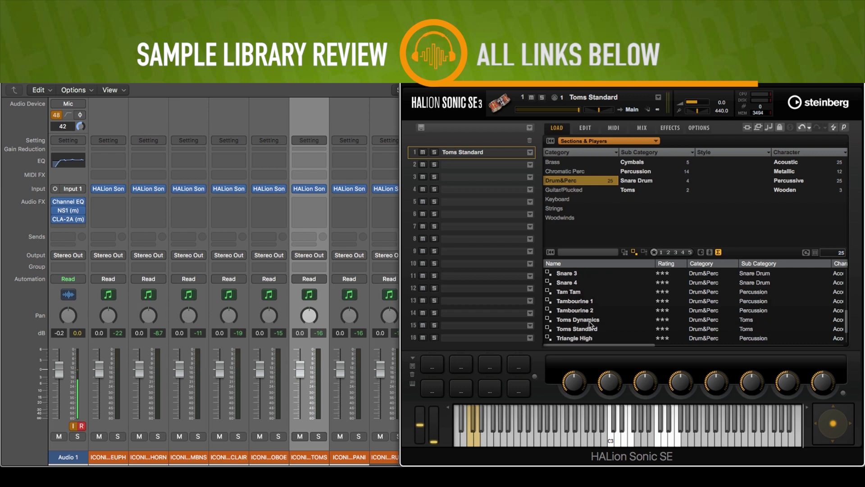
scroll(614, 312, down, 2)
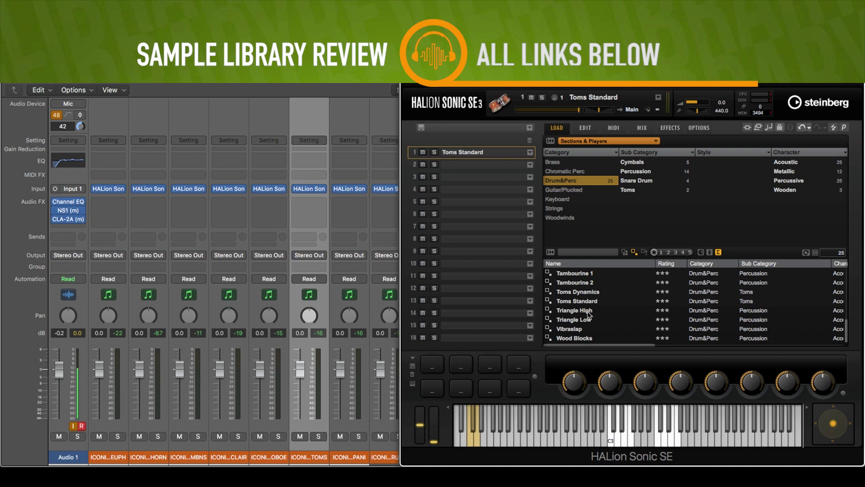
click(565, 293)
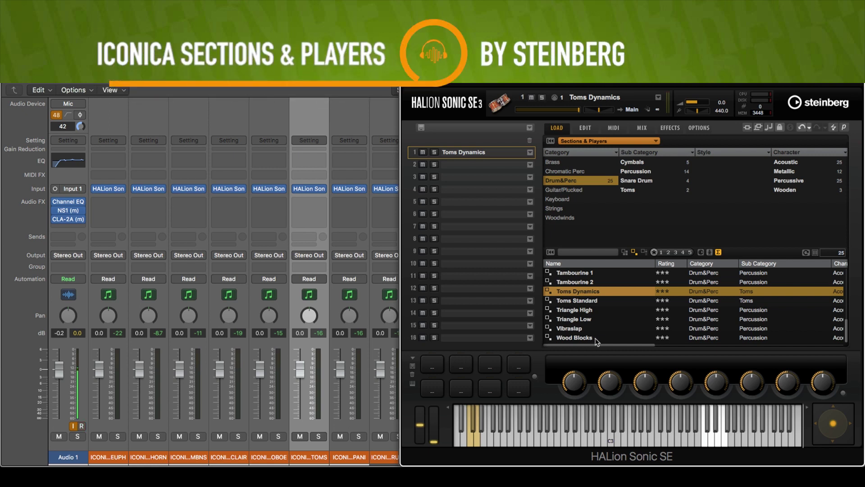
Browse the Chromatic Perc patches and audition the Toms Dynamics crescendo articulations.
click(570, 172)
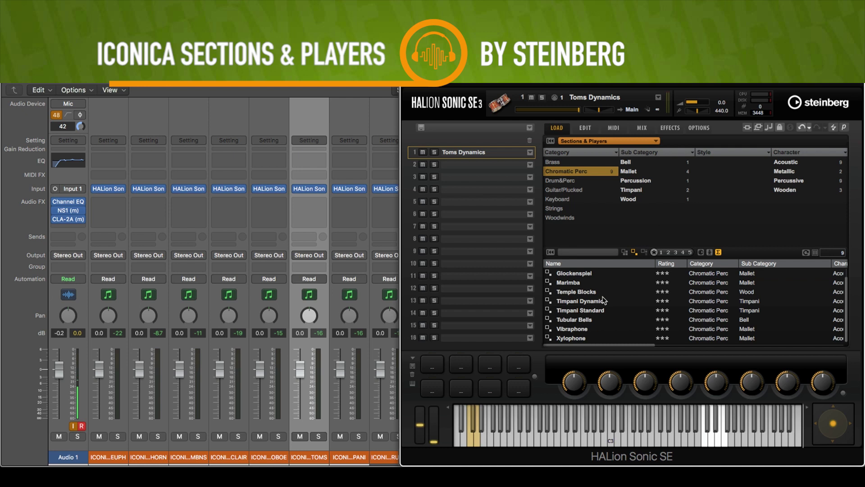
scroll(591, 323, up, 1)
scroll(591, 322, down, 1)
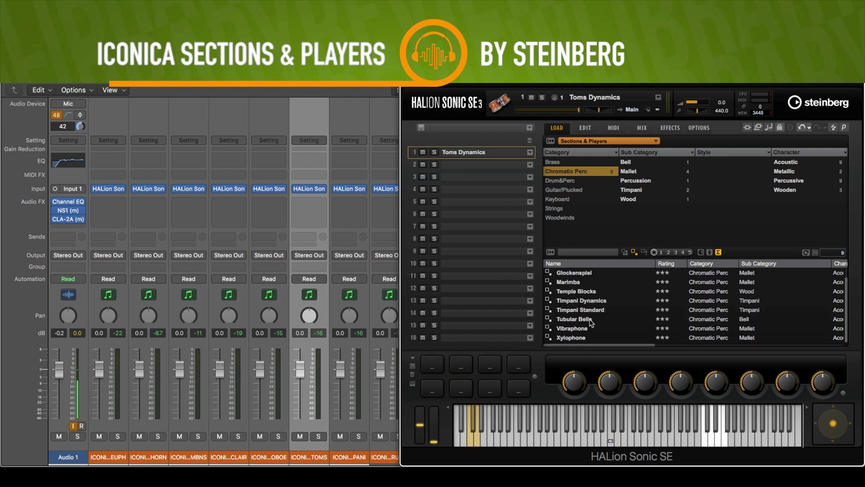
click(586, 128)
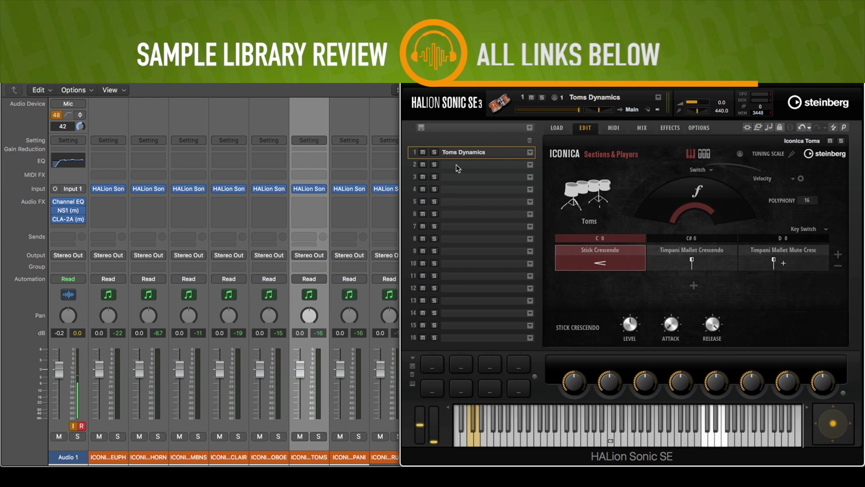
click(555, 128)
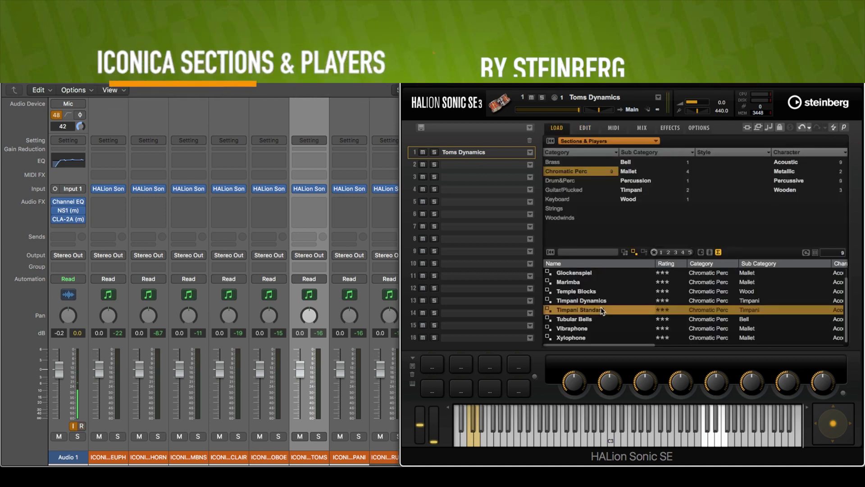
click(554, 128)
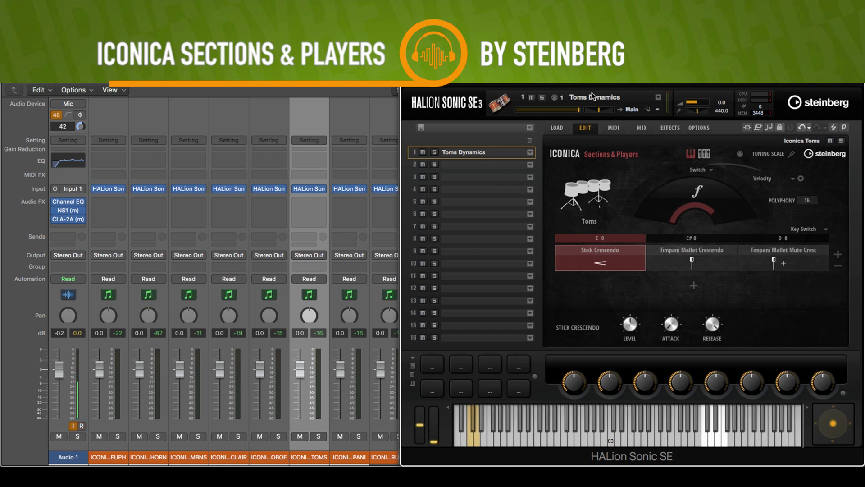
Move on to the timpani track's instrument and browse its Chromatic Perc patches.
click(345, 457)
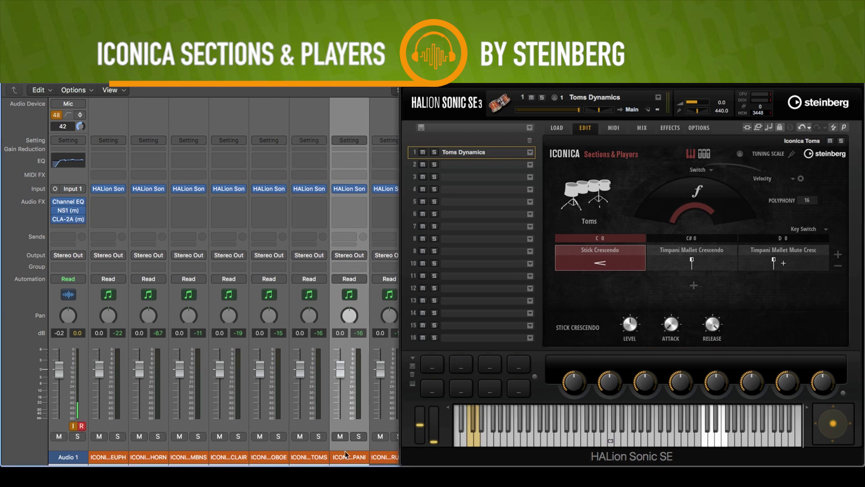
click(351, 190)
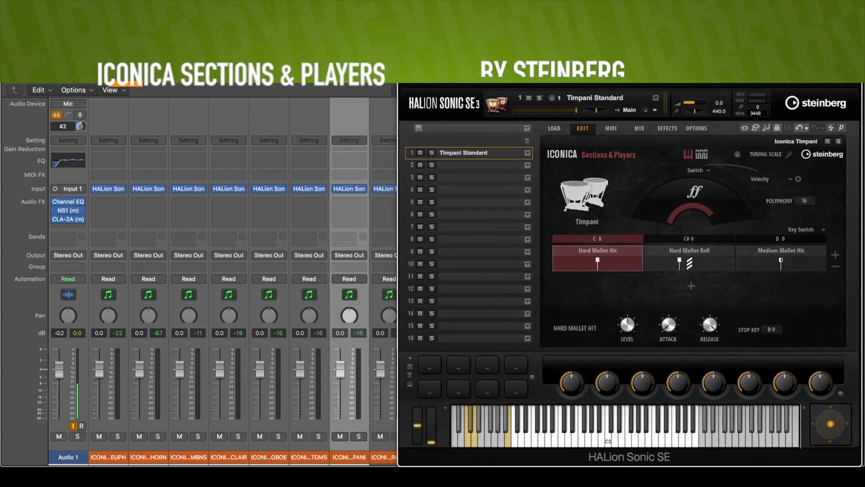
click(556, 129)
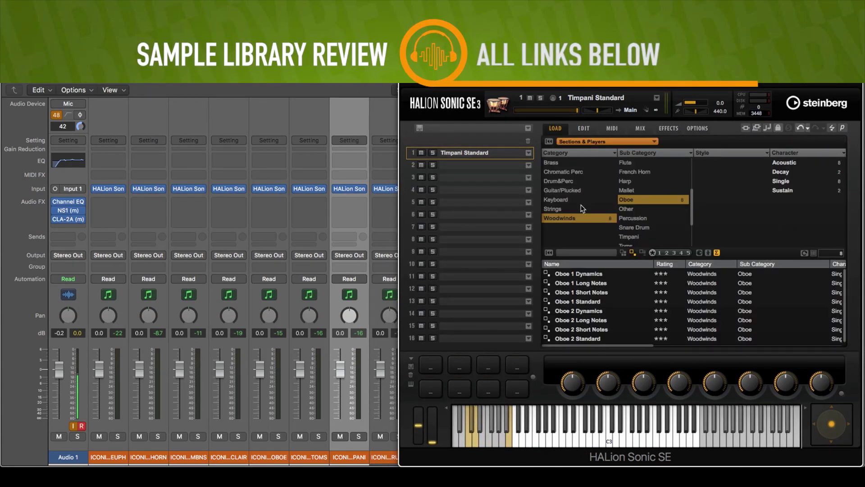
click(581, 176)
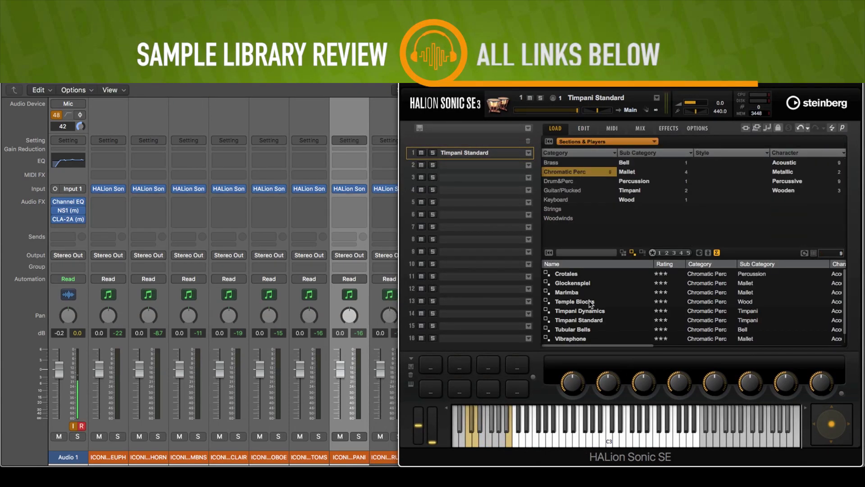
scroll(590, 303, down, 1)
scroll(590, 303, up, 1)
scroll(610, 284, down, 1)
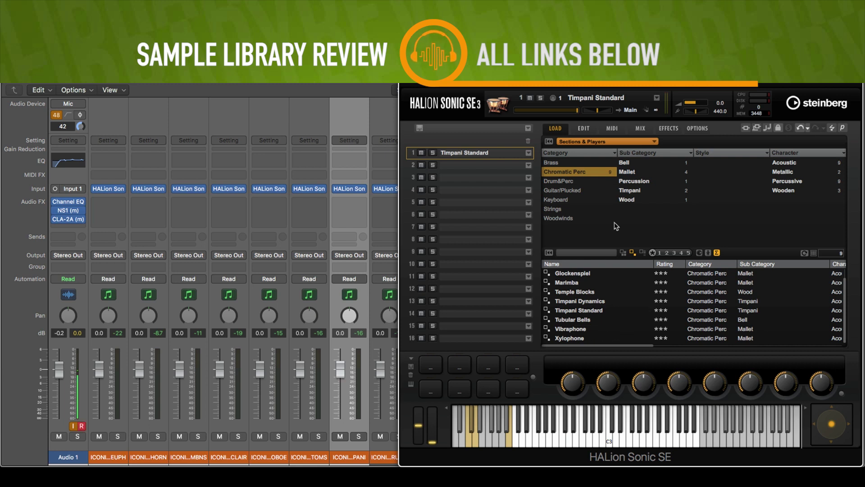
Audition the Timpani Standard articulations, and point out the Timpani Dynamics patch in the Chromatic Perc list.
click(584, 128)
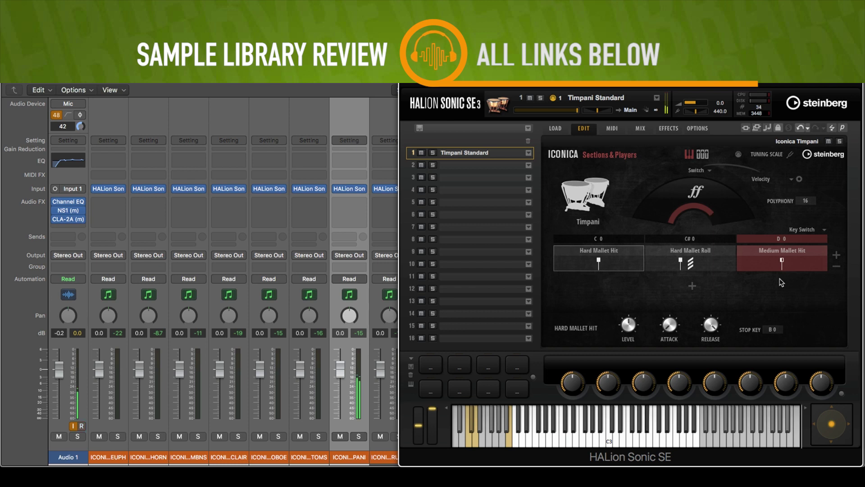
click(557, 130)
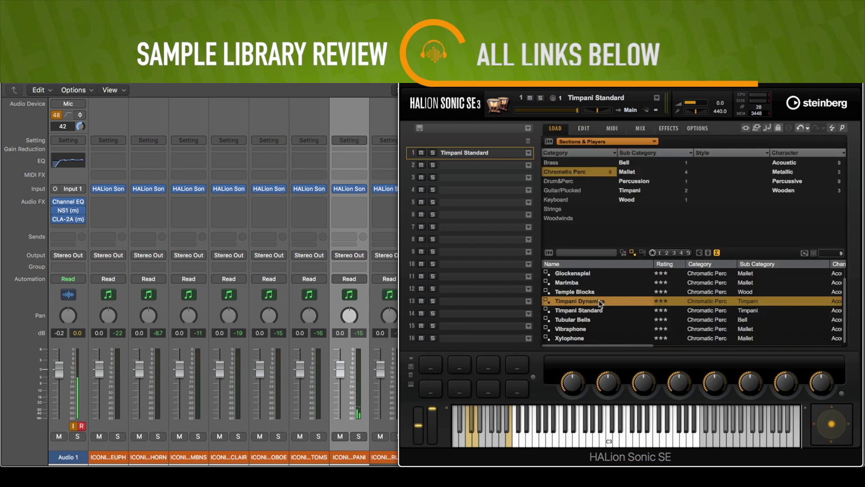
click(584, 129)
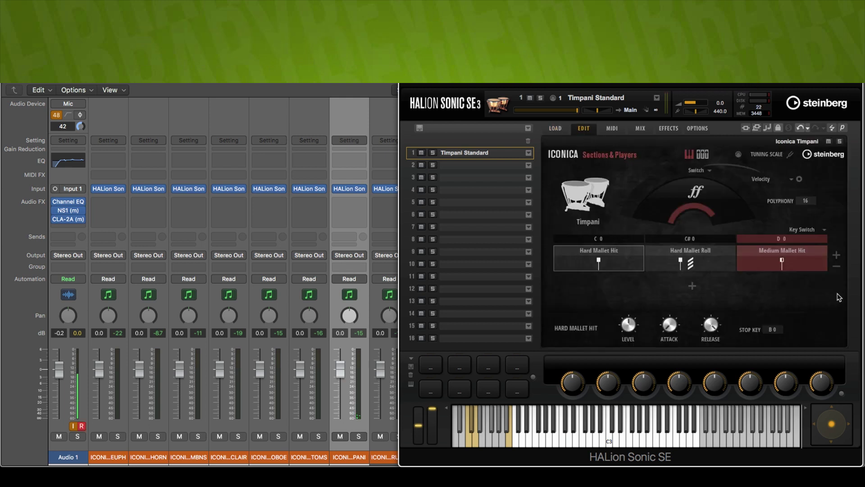
Add three articulation columns to Timpani Standard and assign Medium Mallet Crescendo Short to the D#0 key switch.
click(836, 255)
click(836, 255)
click(836, 255)
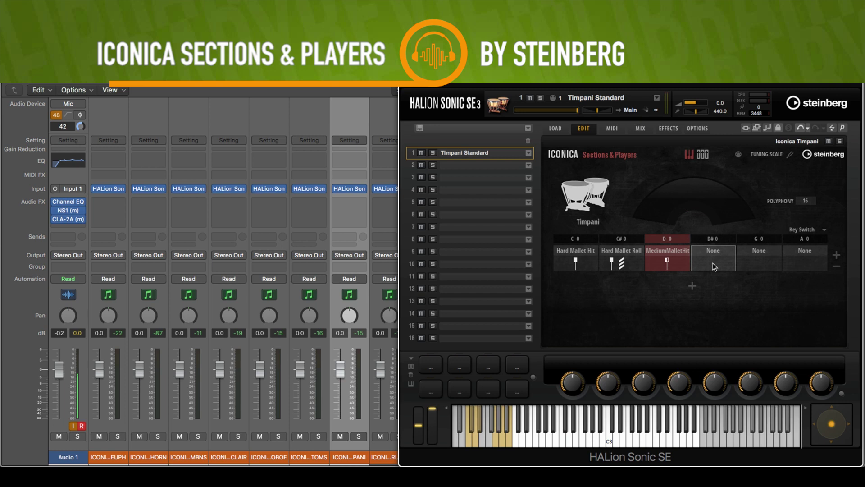
click(715, 252)
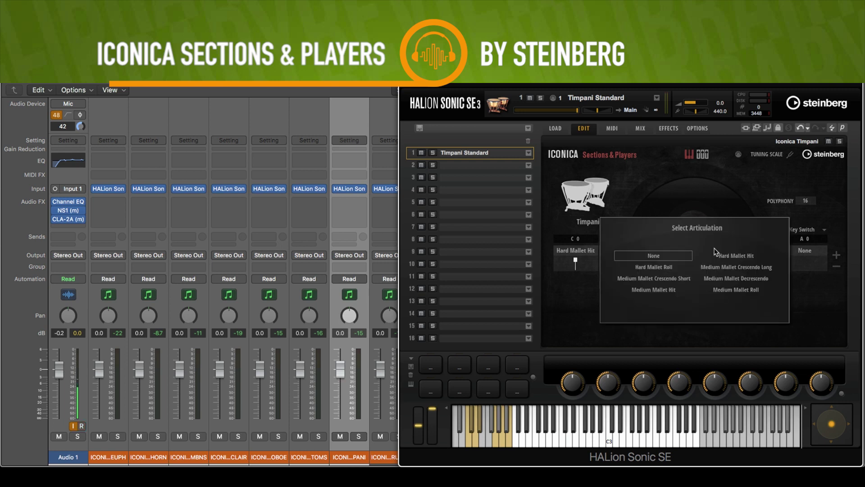
click(661, 280)
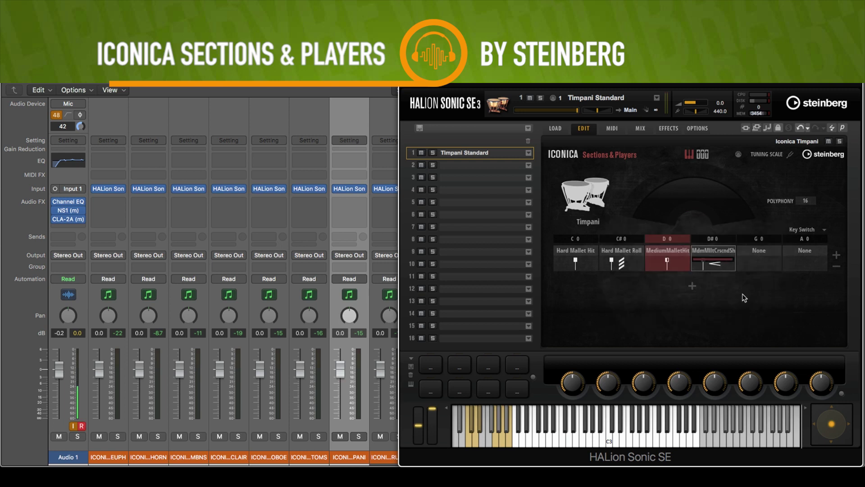
click(715, 242)
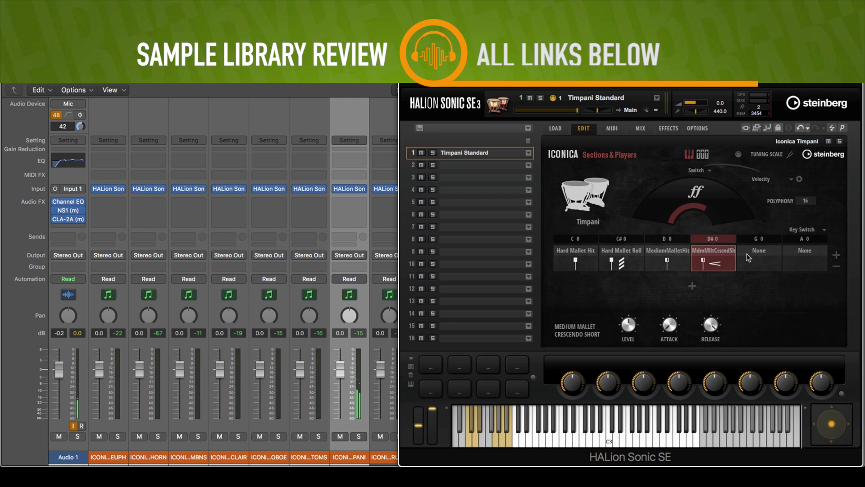
Assign Medium Mallet Crescendo Long to the G 0 column and Medium Mallet Decrescendo to the A 0 column.
double_click(761, 252)
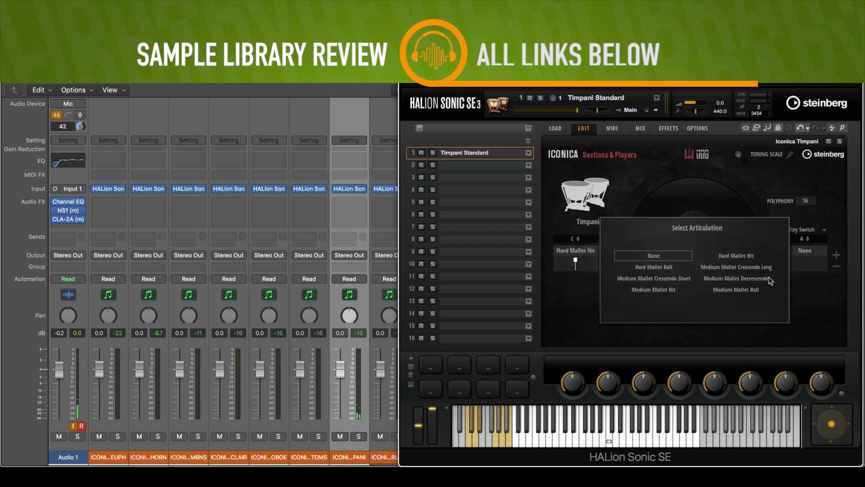
click(762, 268)
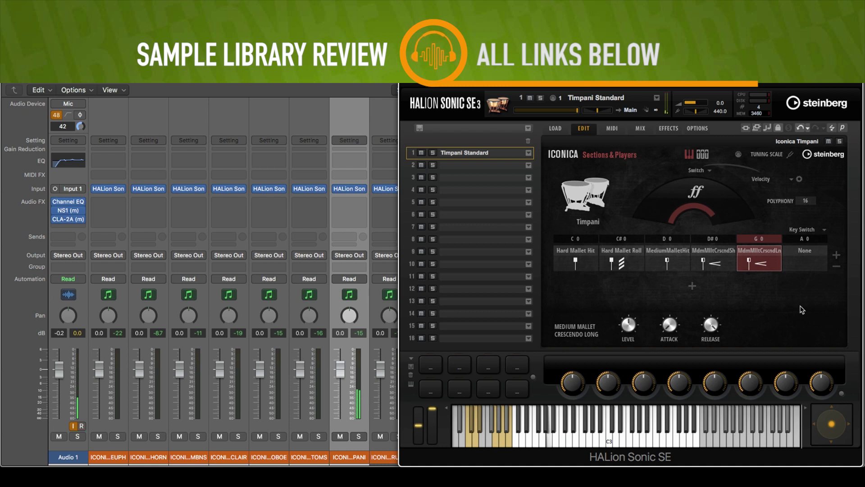
click(807, 251)
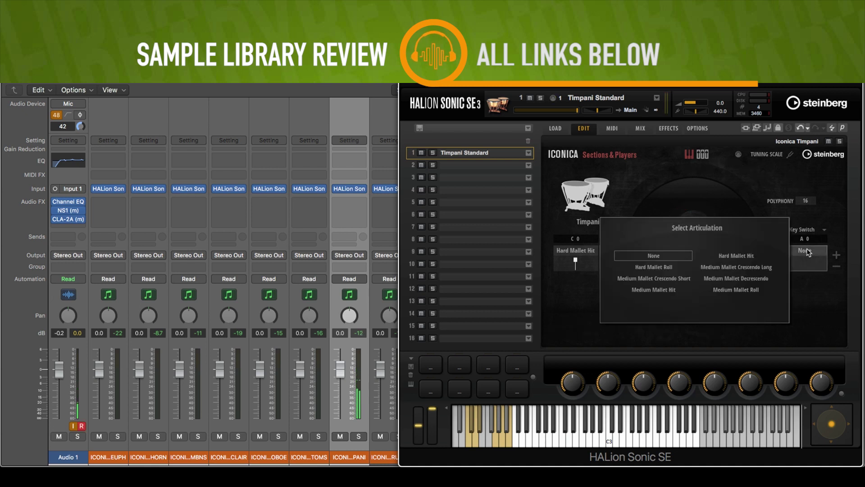
click(766, 280)
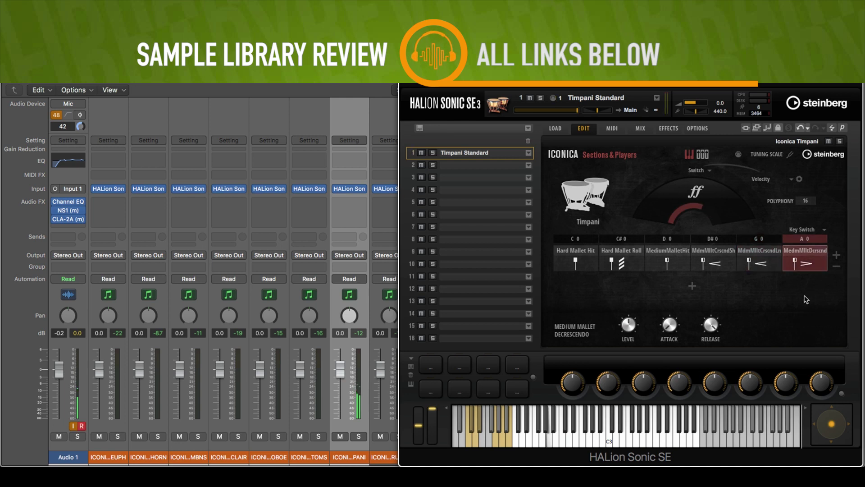
click(811, 266)
click(762, 280)
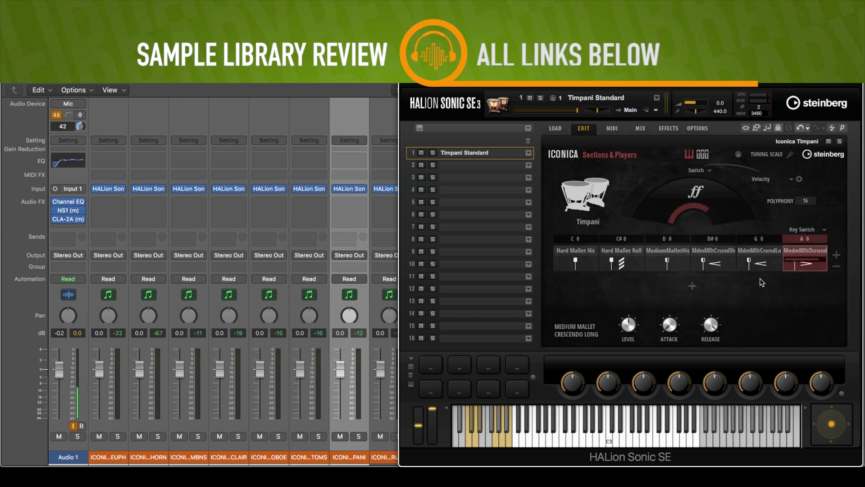
Check the articulation choices for the A 0 column, and audition Medium Mallet Hit and Hard Mallet Roll.
click(806, 261)
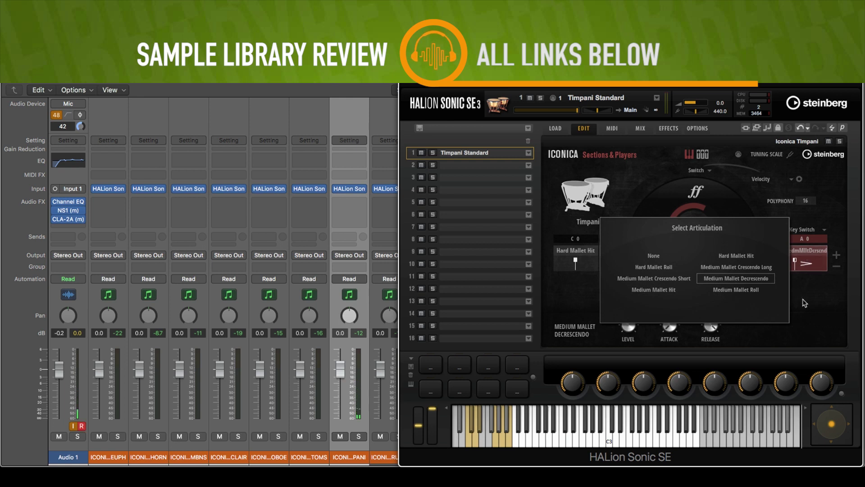
click(779, 278)
click(668, 251)
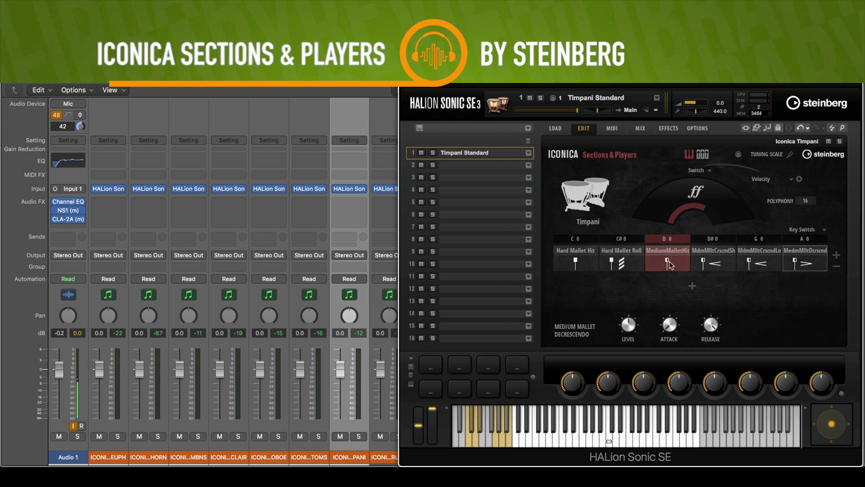
click(630, 255)
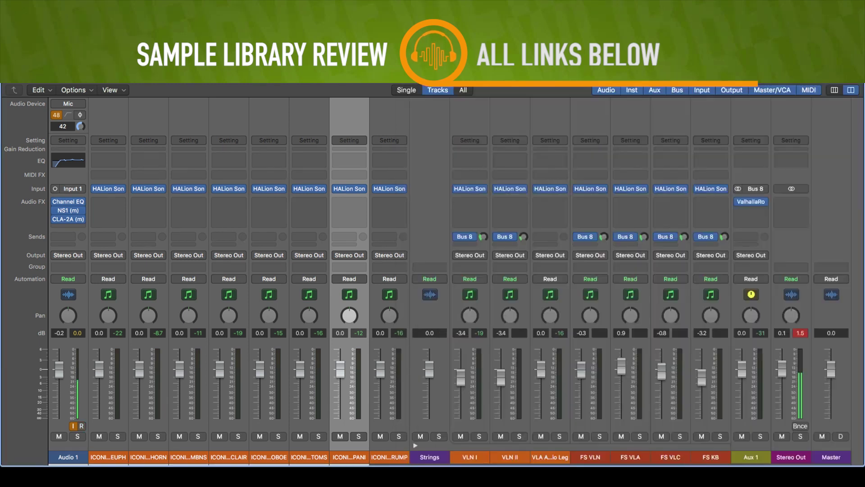
Open the trumpet channel's HALion Sonic instrument and audition the Trumpets Short Notes articulations with the Audio 1 microphone channel muted.
click(387, 463)
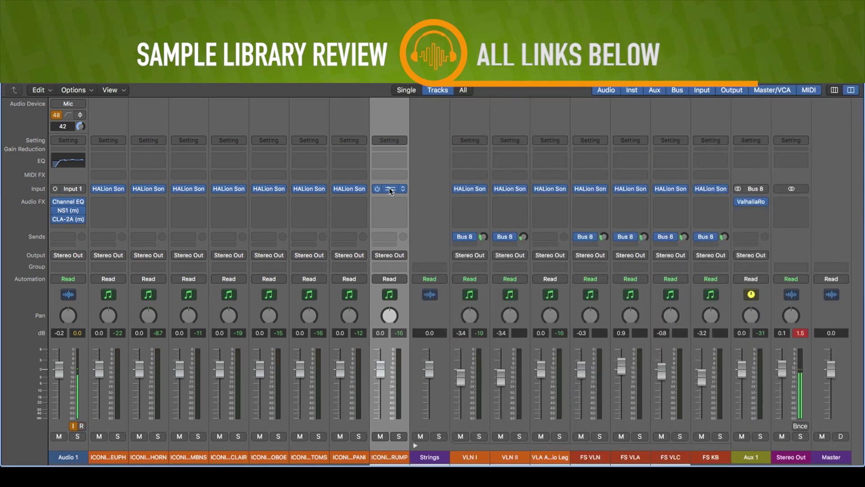
click(390, 191)
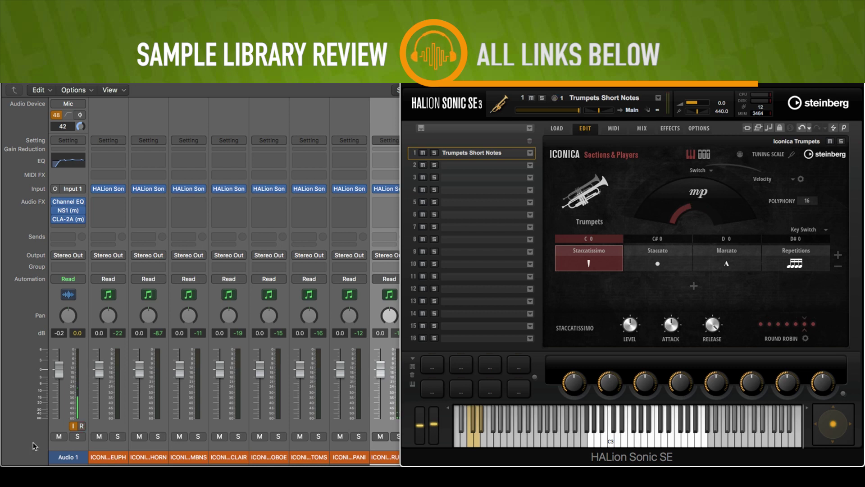
click(59, 437)
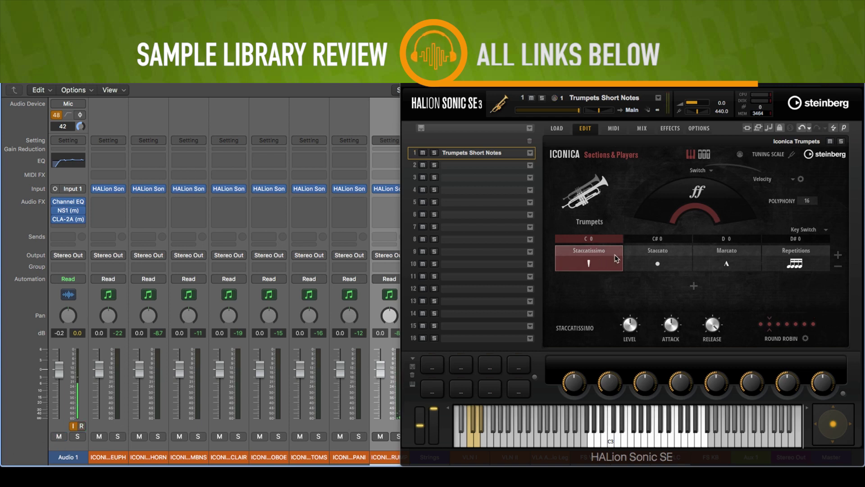
click(671, 255)
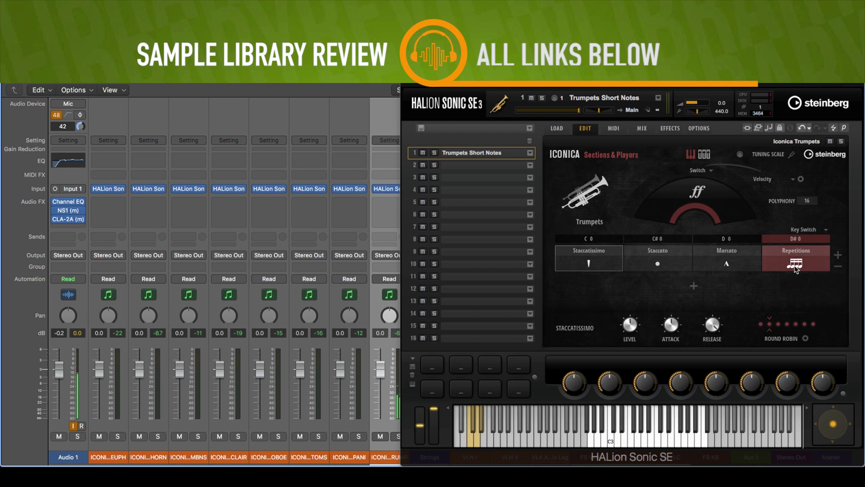
Add three articulation columns to Trumpets Short Notes and assign Crescendo Long to the G 0 key switch.
click(839, 256)
click(838, 255)
click(838, 255)
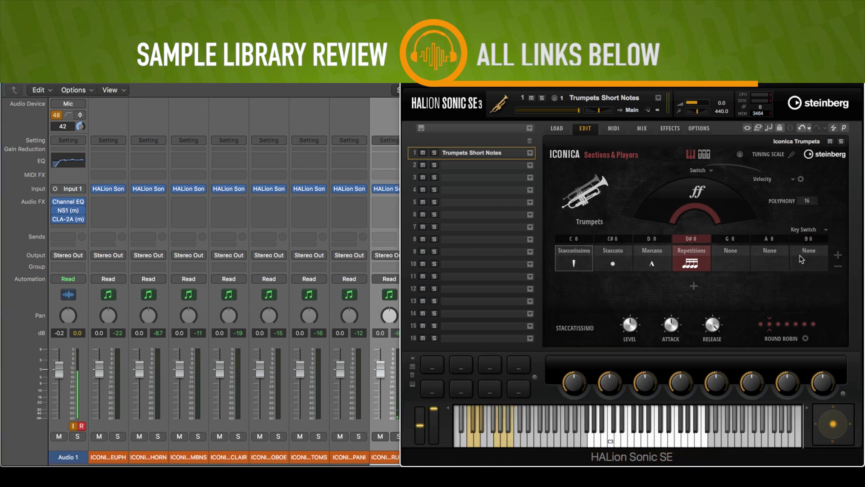
click(732, 265)
click(733, 260)
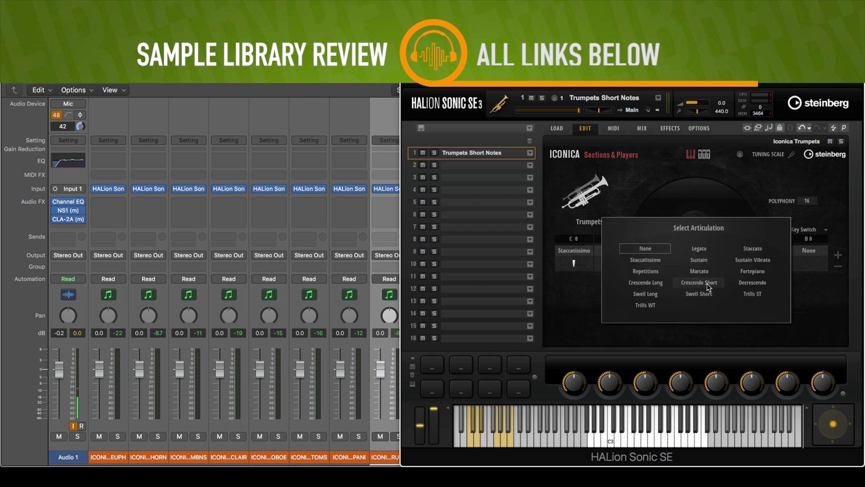
click(661, 285)
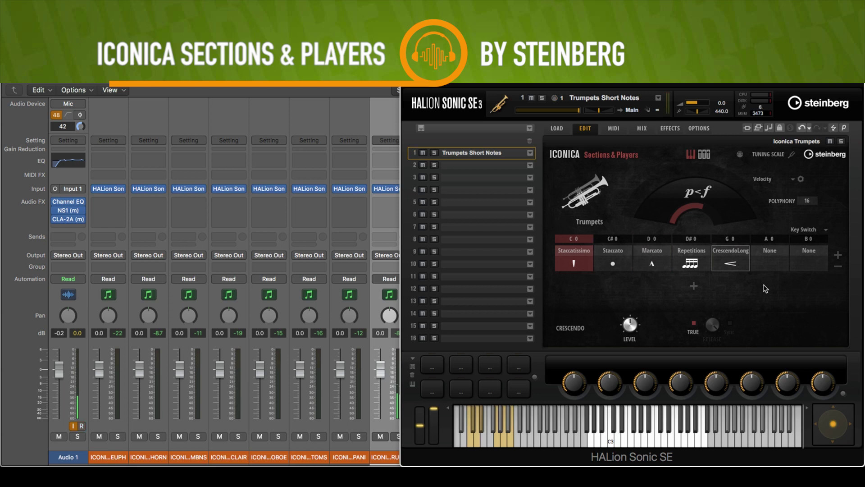
Assign Decrescendo to the A 0 column and make the G 0 Crescendo Long articulation active.
click(767, 255)
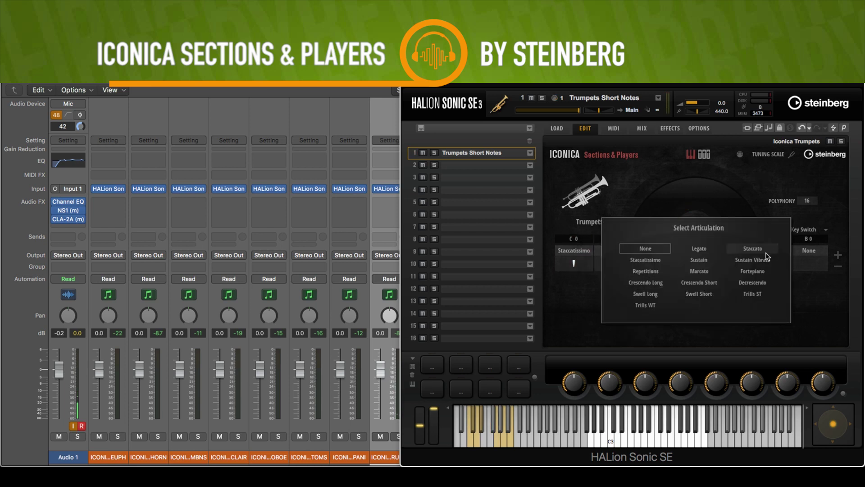
click(764, 282)
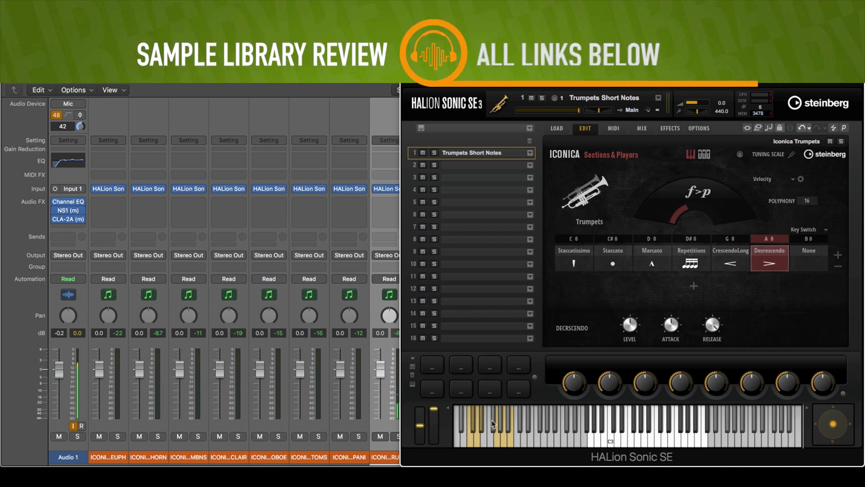
double_click(732, 243)
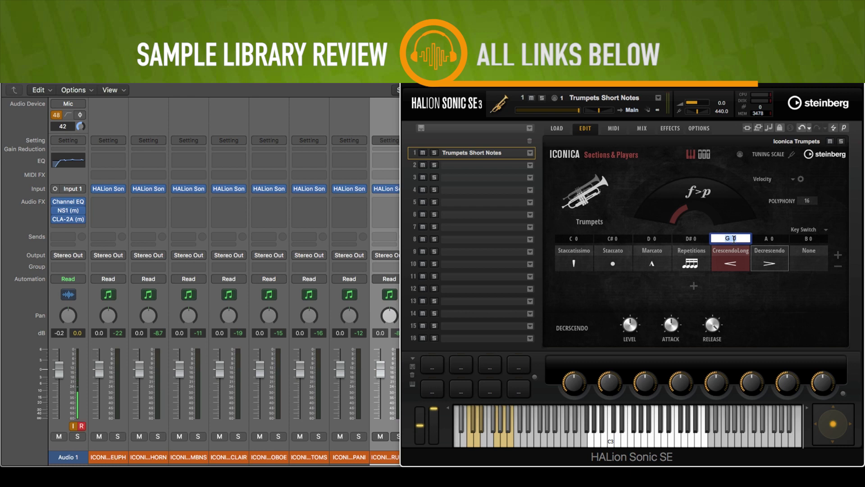
click(719, 223)
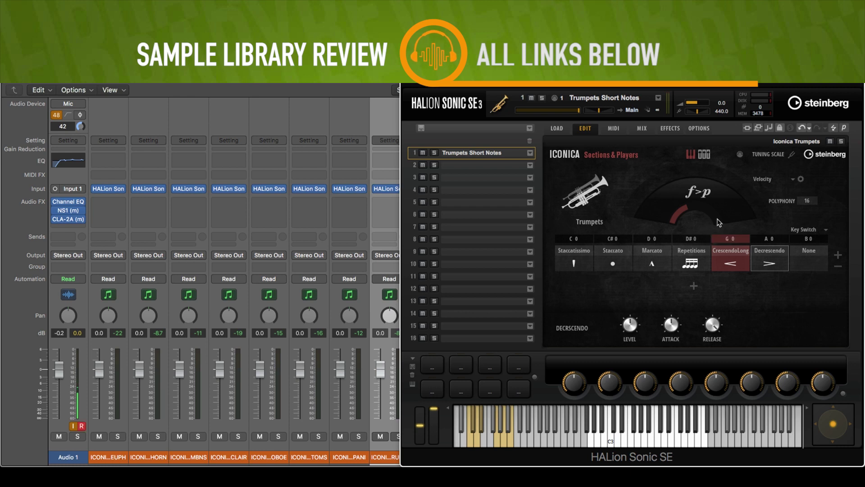